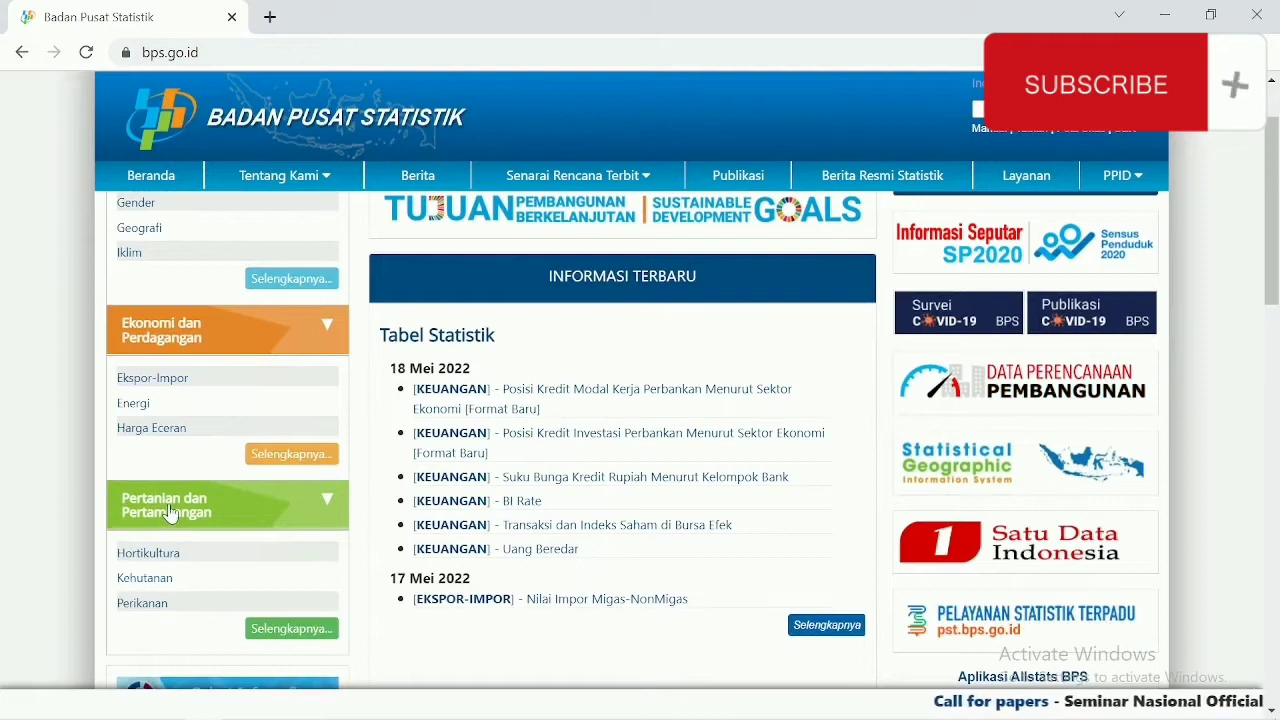
Step: Expand the Pertanian dan Pertambangan category and open its Peternakan subject page
{"action": "left_click", "coordinate": [170, 514]}
{"action": "scroll", "coordinate": [171, 513], "scroll_direction": "down", "scroll_amount": 1}
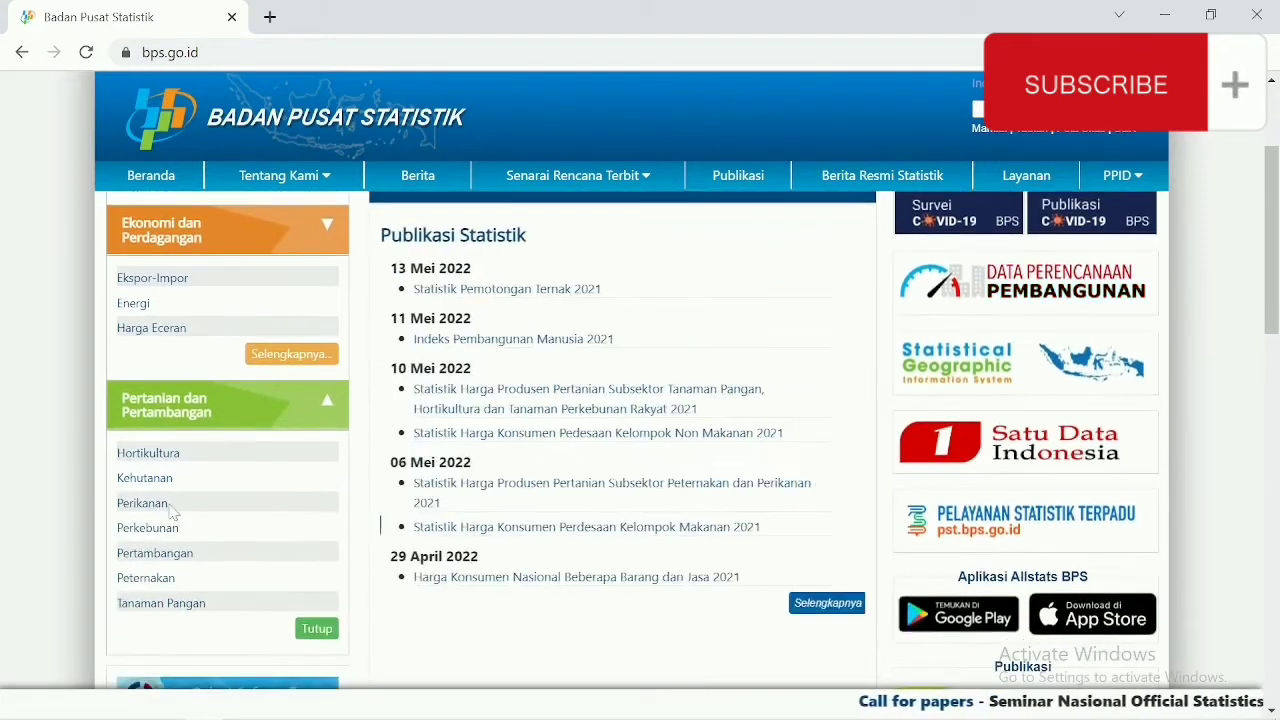
{"action": "scroll", "coordinate": [171, 513], "scroll_direction": "down", "scroll_amount": 1}
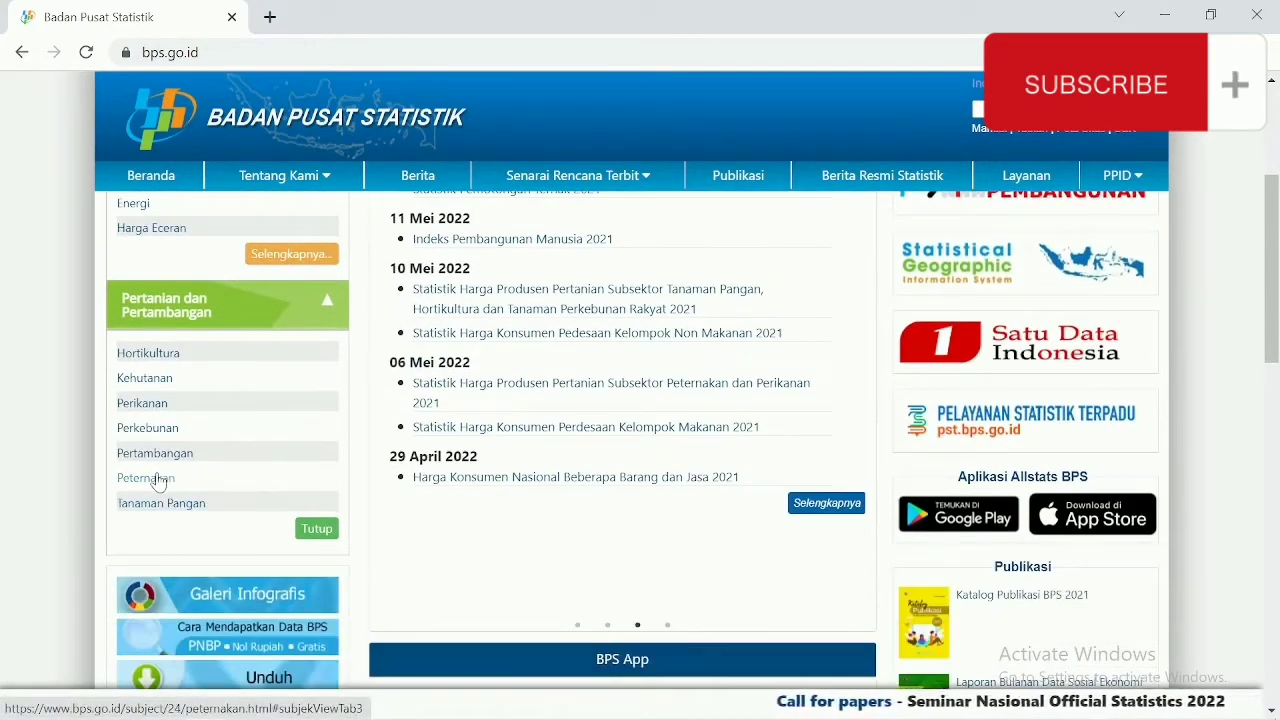
{"action": "left_click", "coordinate": [150, 478]}
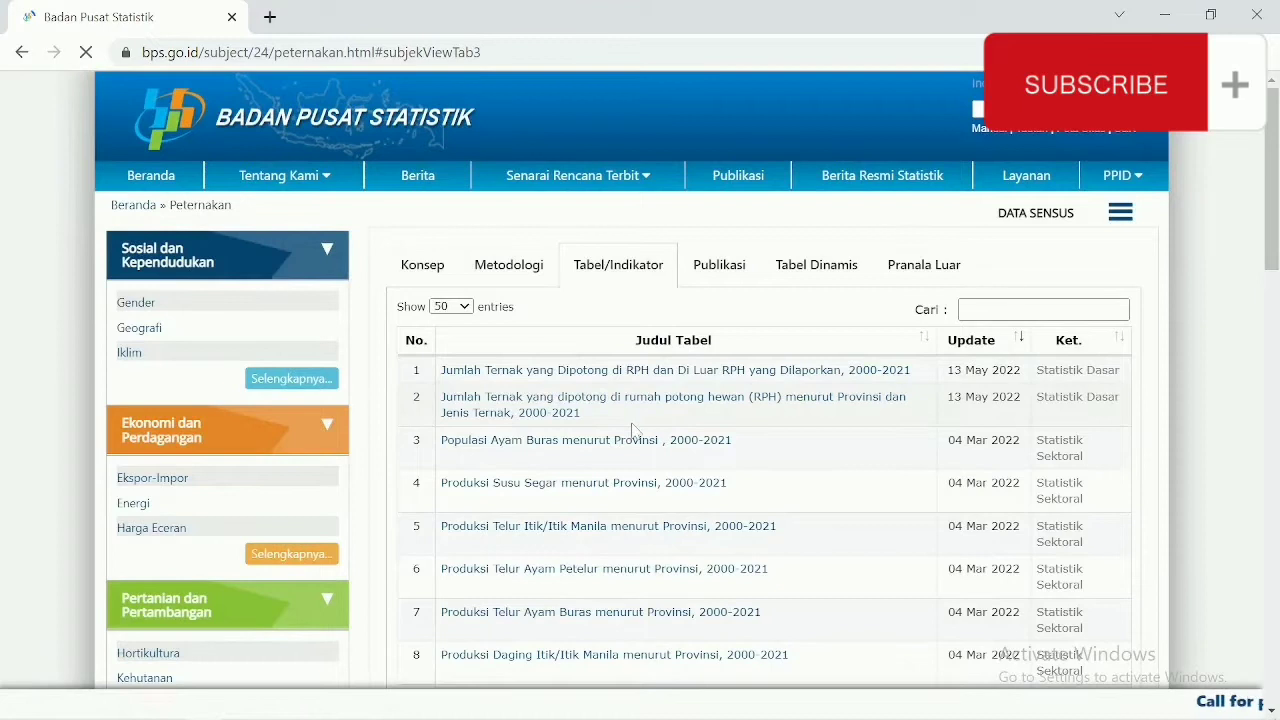
Step: Open the statistics table Jumlah Perusahaan Ayam Petelur Menurut Kegiatan Utama, 2000-2020 from the Peternakan table list
{"action": "scroll", "coordinate": [634, 431], "scroll_direction": "down", "scroll_amount": 1}
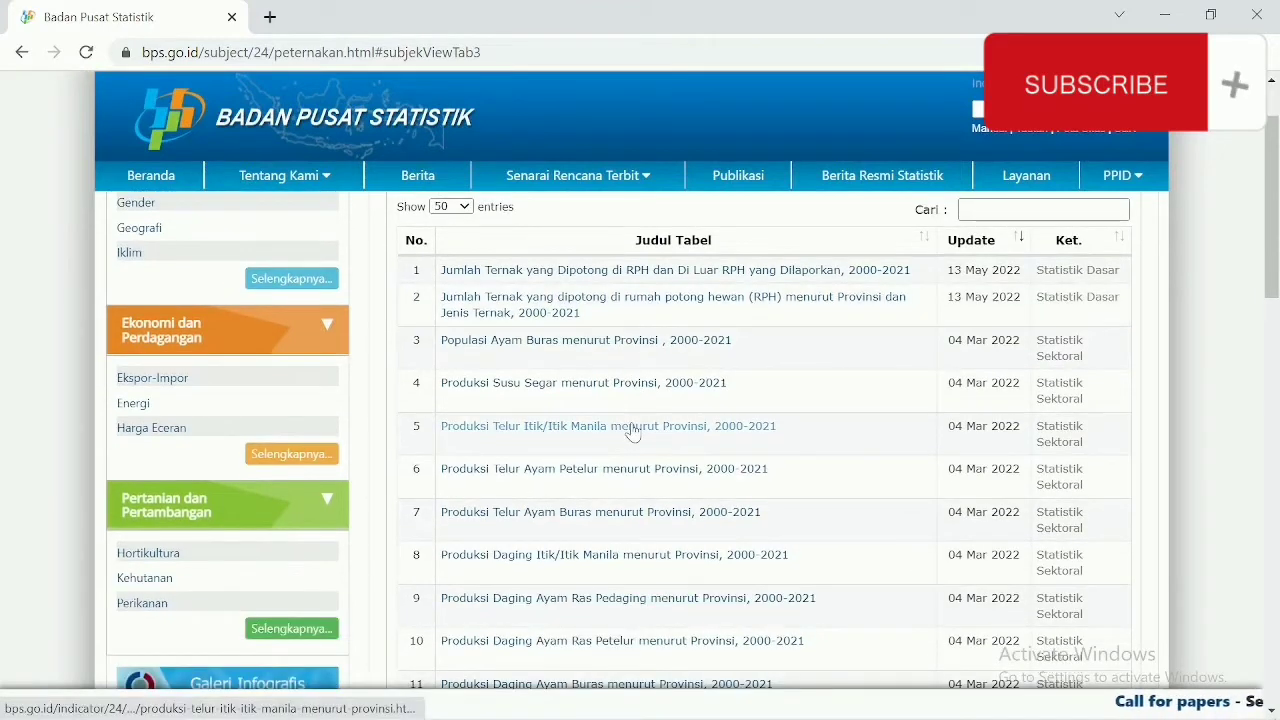
{"action": "scroll", "coordinate": [634, 431], "scroll_direction": "down", "scroll_amount": 2}
{"action": "scroll", "coordinate": [634, 431], "scroll_direction": "down", "scroll_amount": 3}
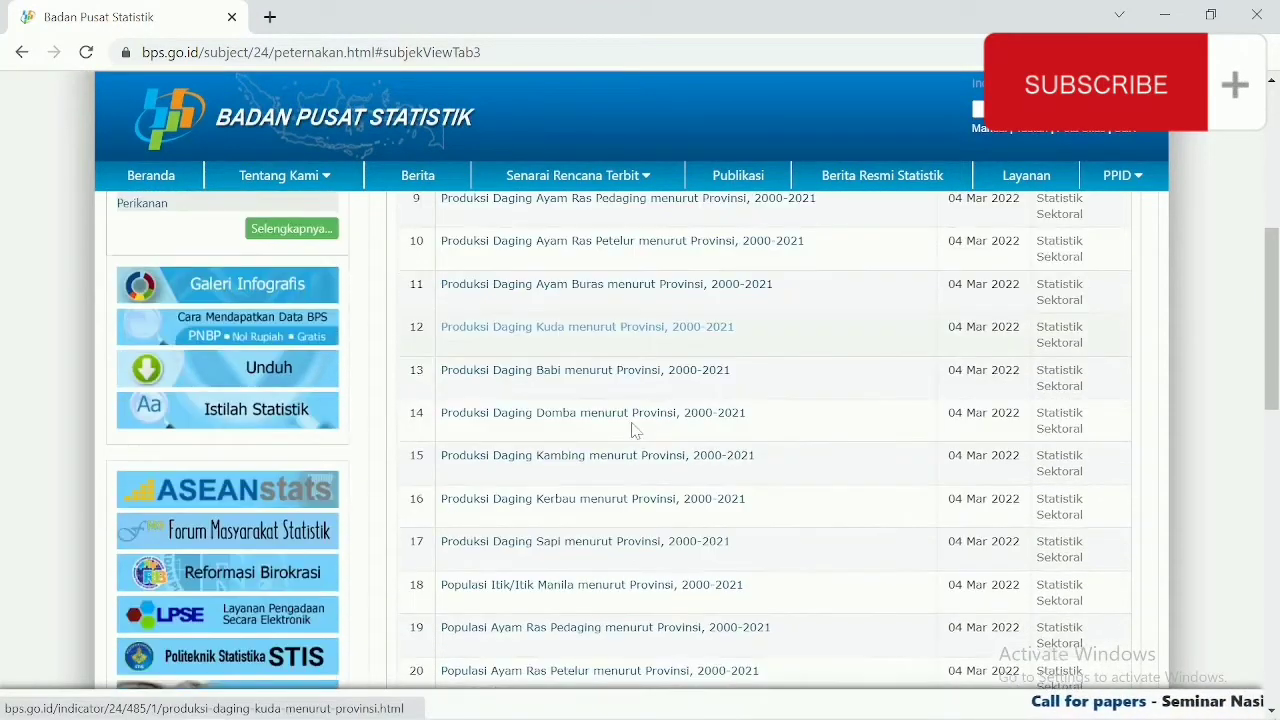
{"action": "scroll", "coordinate": [632, 431], "scroll_direction": "down", "scroll_amount": 4}
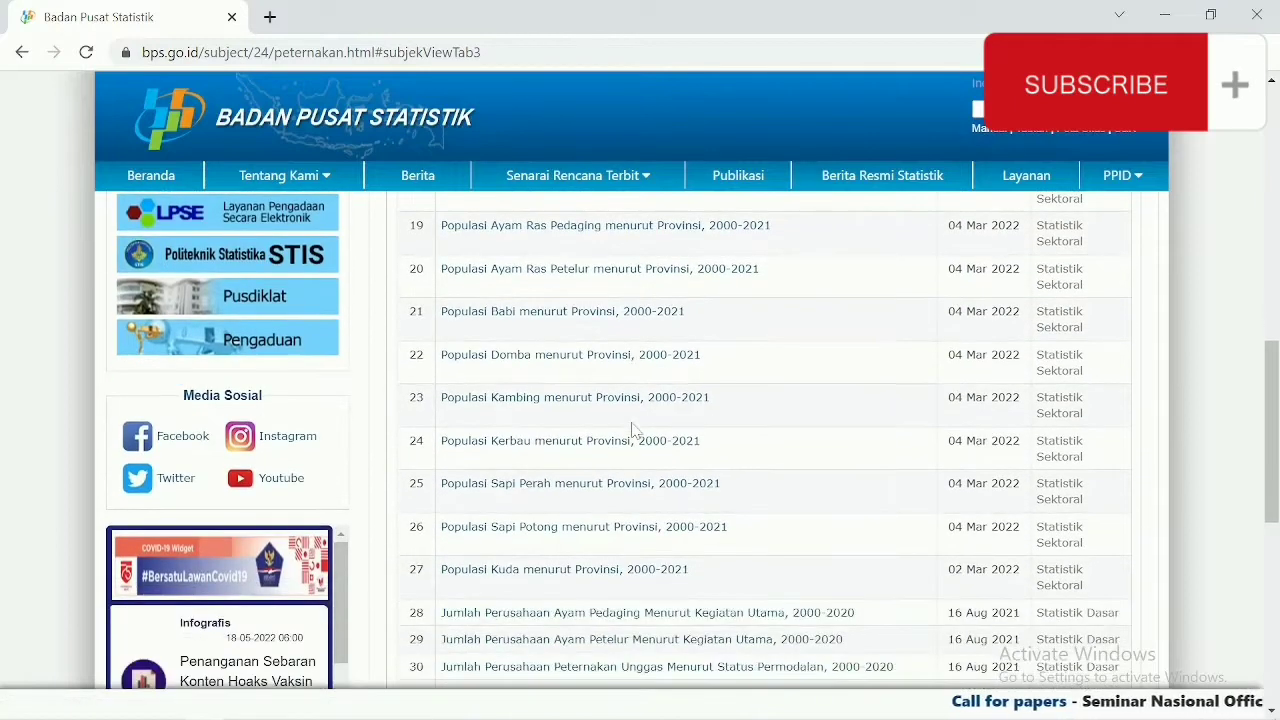
{"action": "scroll", "coordinate": [632, 431], "scroll_direction": "down", "scroll_amount": 1}
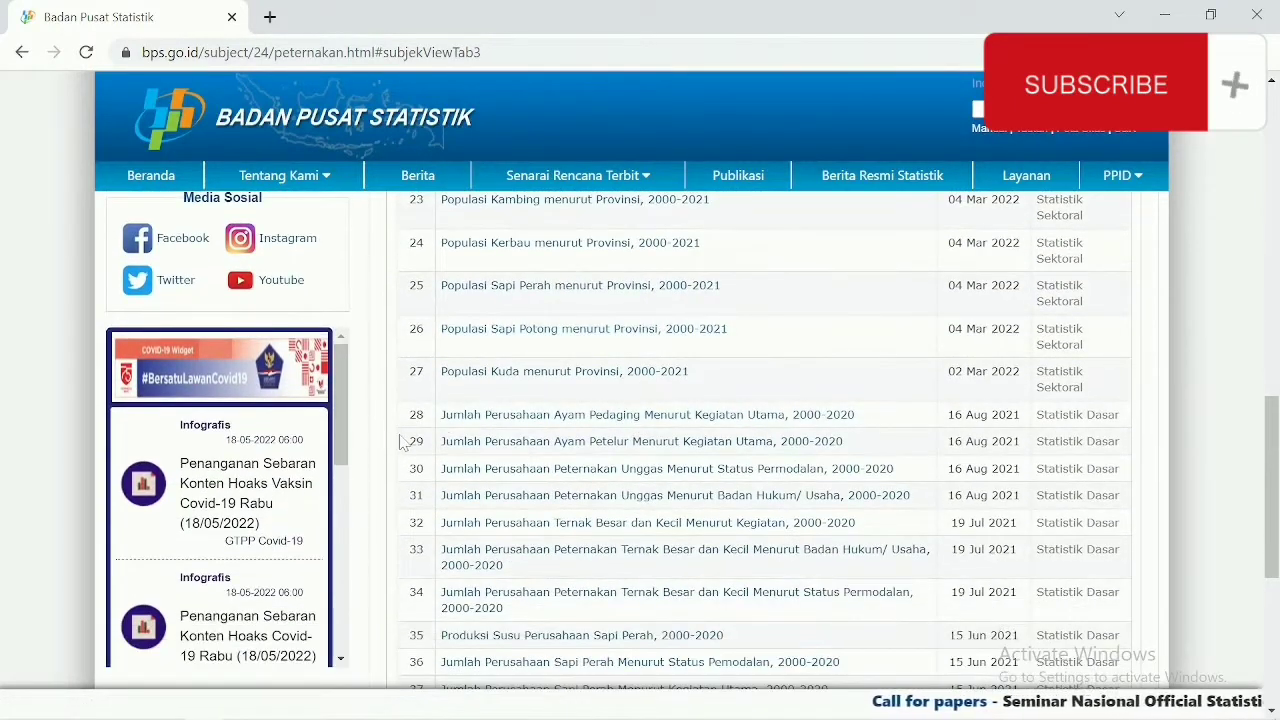
{"action": "left_click", "coordinate": [620, 445]}
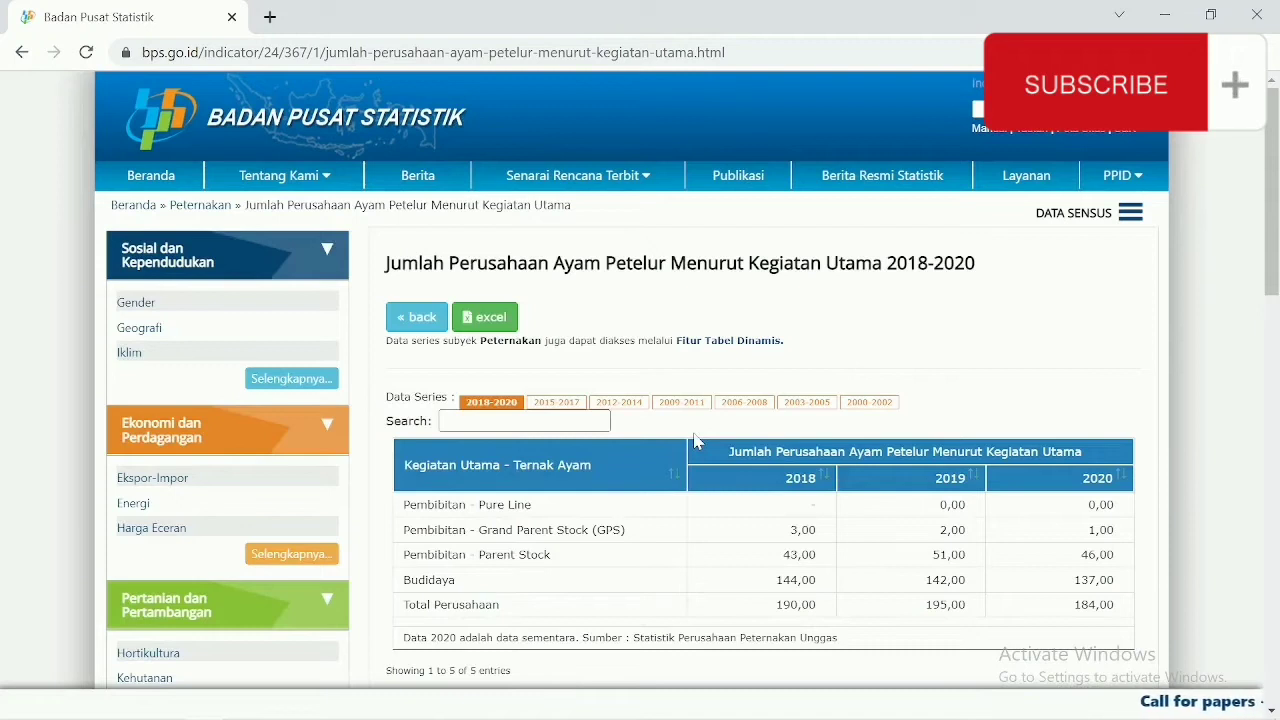
Step: Download the 2018-2020 table of layer chicken companies as an Excel file
{"action": "scroll", "coordinate": [697, 442], "scroll_direction": "down", "scroll_amount": 1}
{"action": "scroll", "coordinate": [697, 442], "scroll_direction": "up", "scroll_amount": 1}
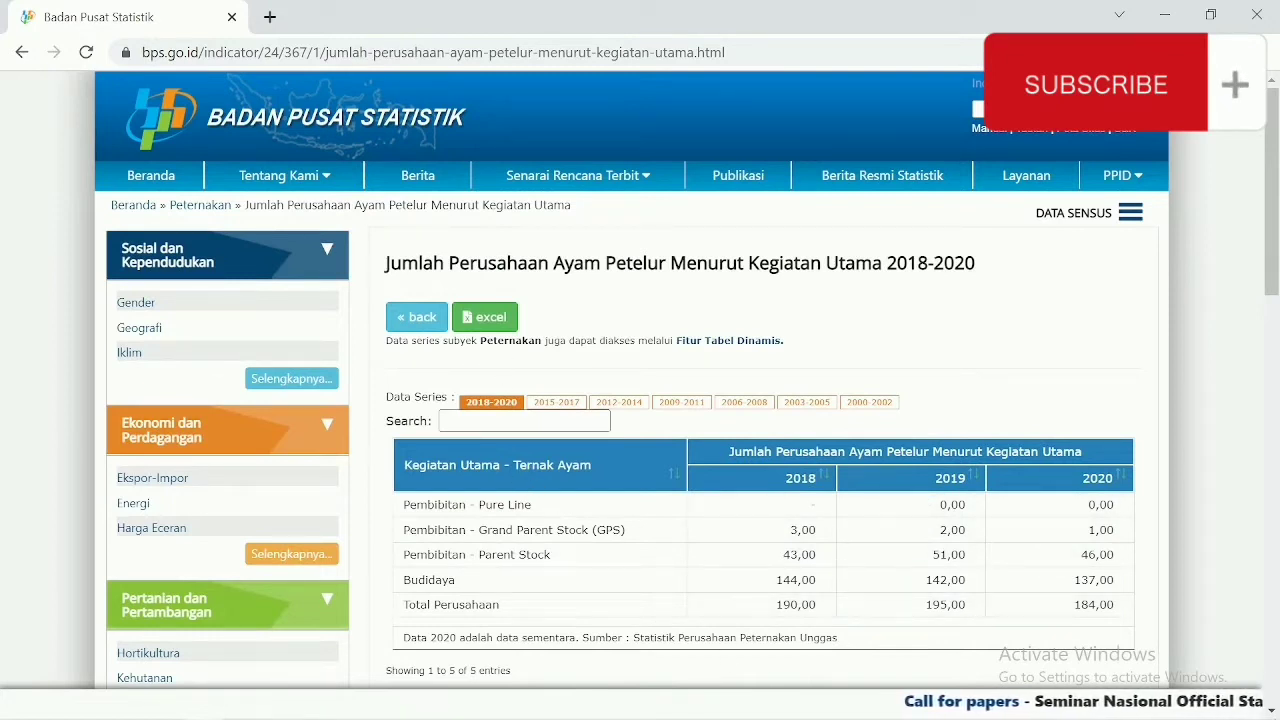
{"action": "left_click", "coordinate": [490, 322]}
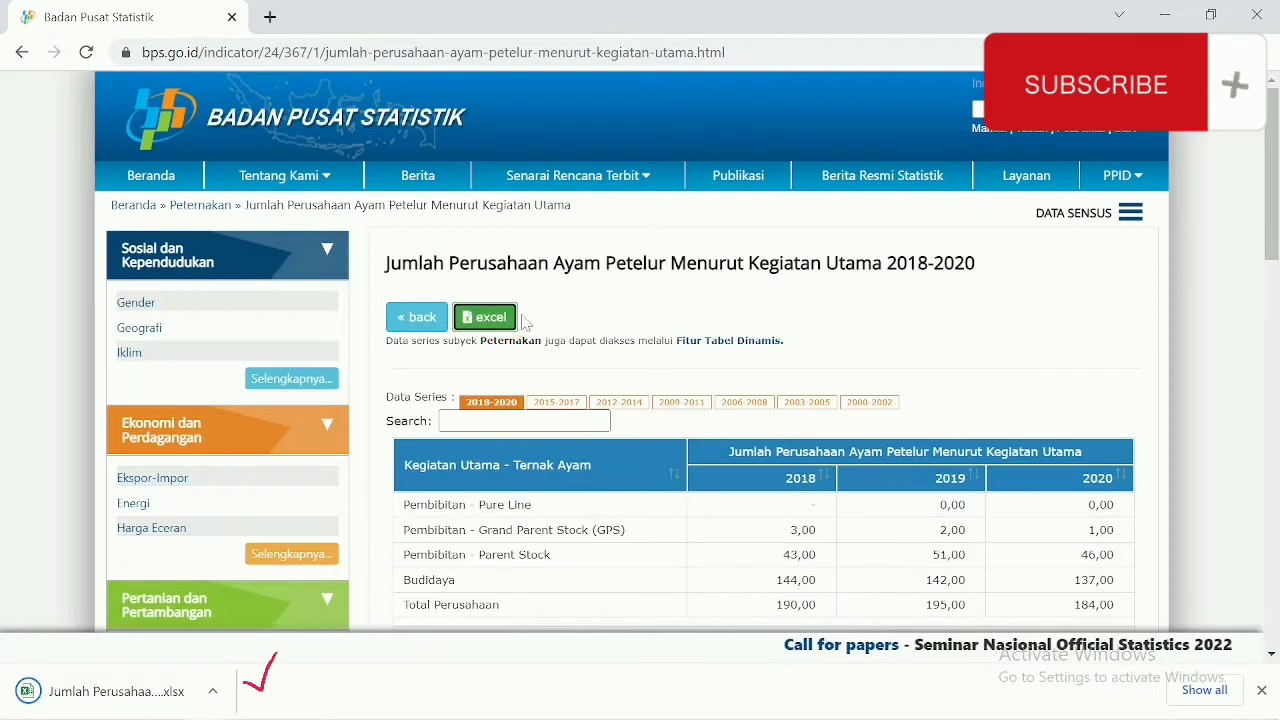
Step: Open the downloaded workbook in Excel, maximize its window and enable editing
{"action": "left_click", "coordinate": [165, 705]}
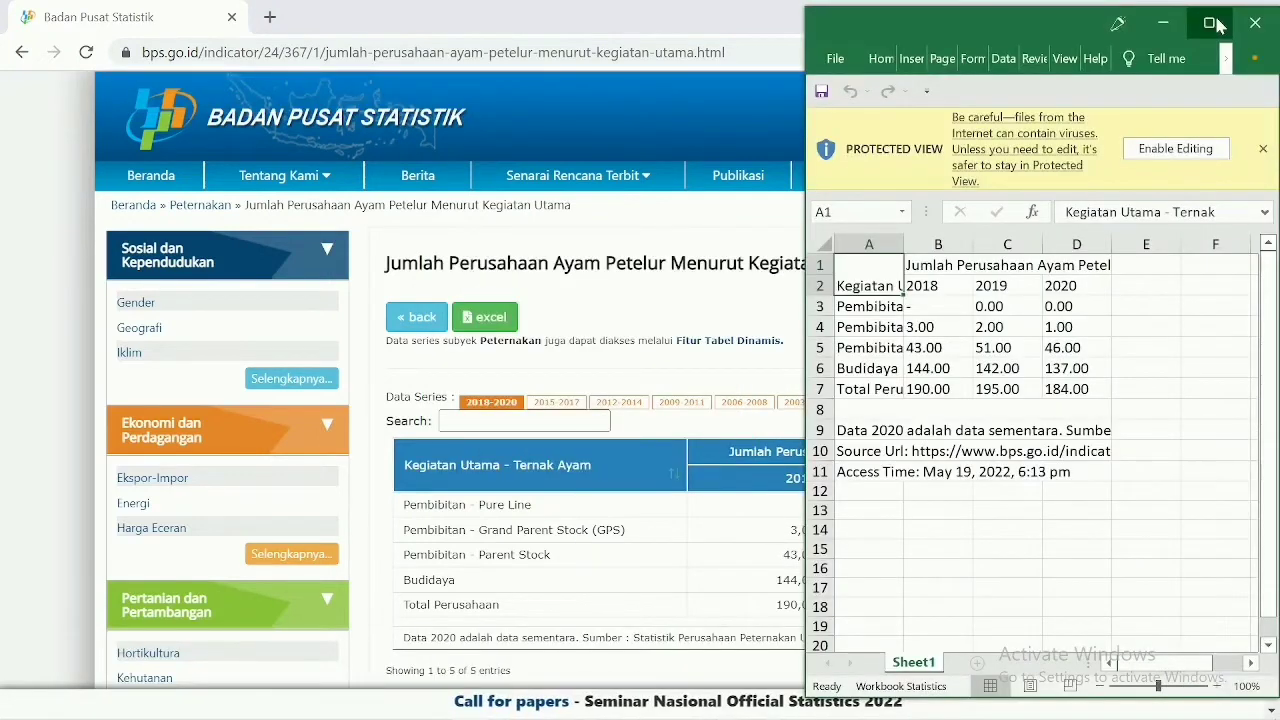
{"action": "left_click", "coordinate": [1212, 20]}
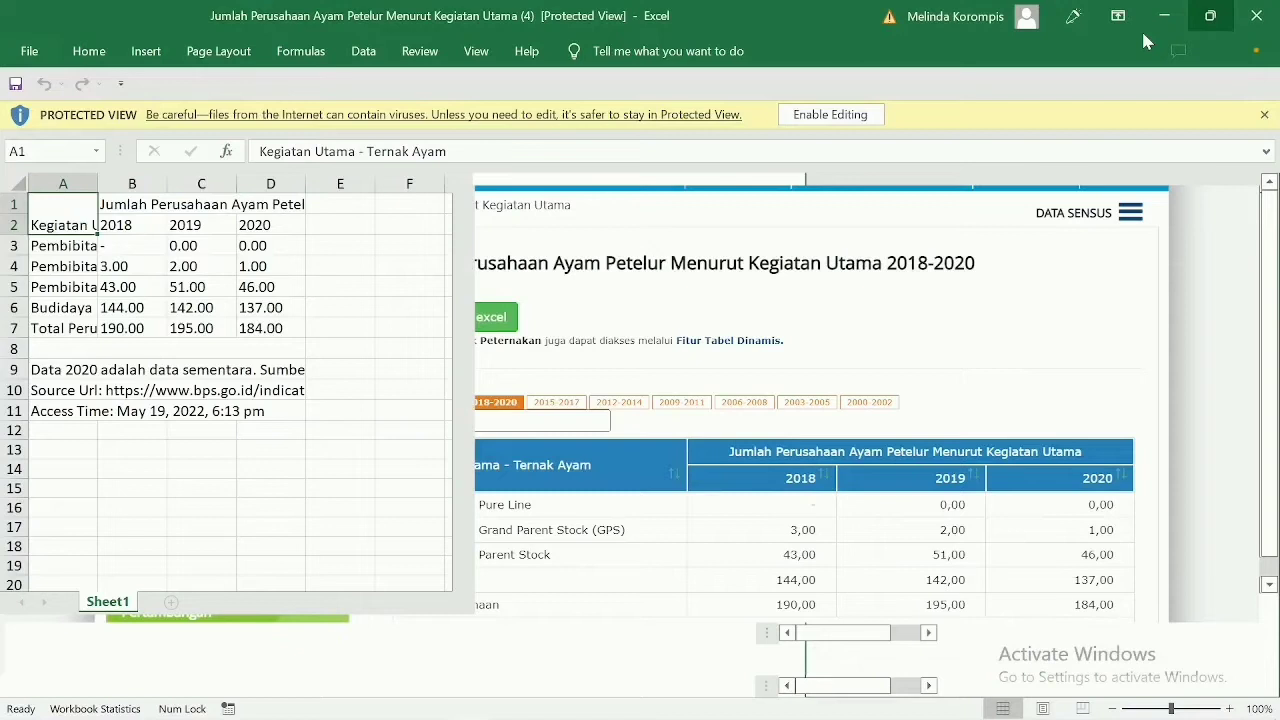
{"action": "left_click", "coordinate": [830, 114]}
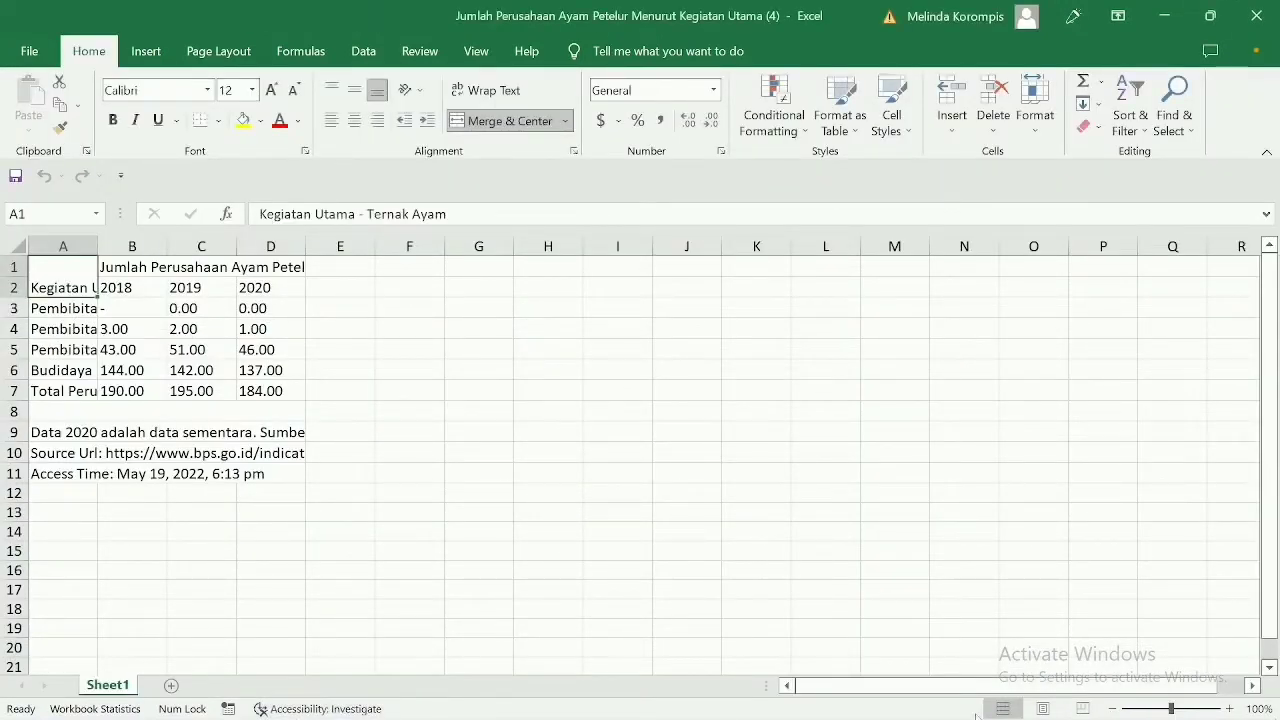
Step: Switch to the untitled dataset in the IBM SPSS Statistics Data Editor
{"action": "mouse_move", "coordinate": [716, 718]}
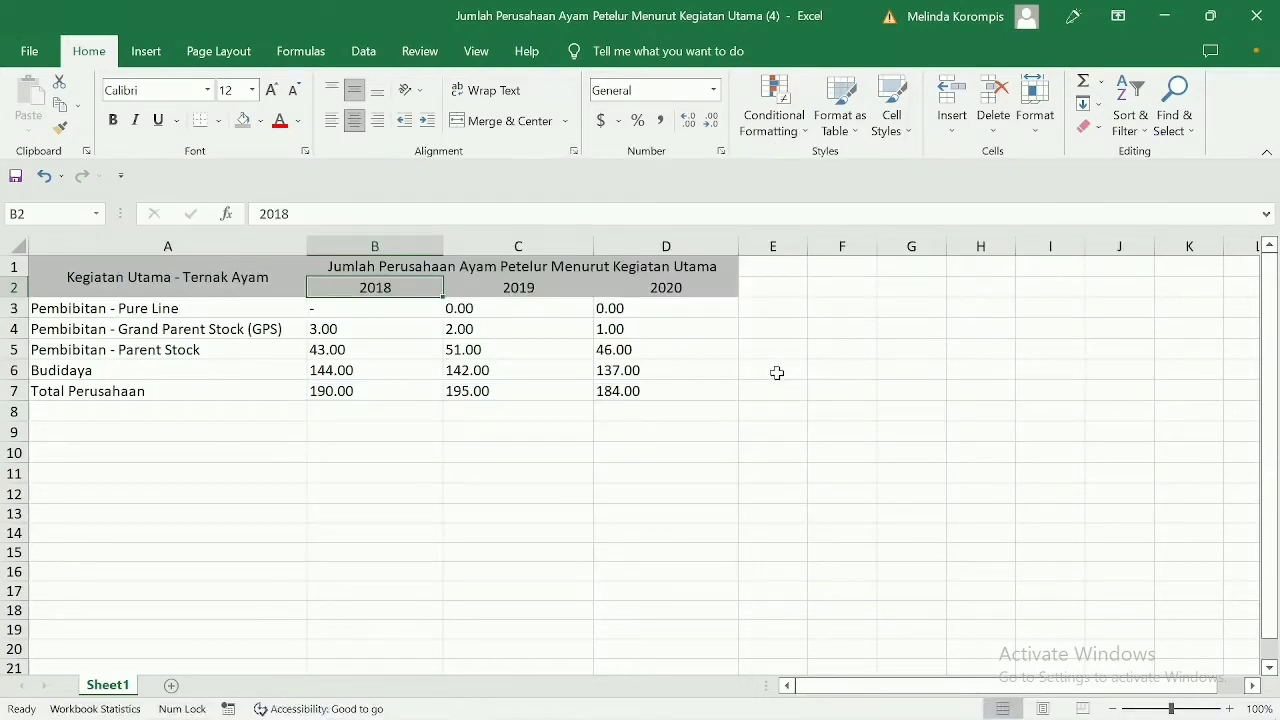
{"action": "left_click", "coordinate": [432, 703]}
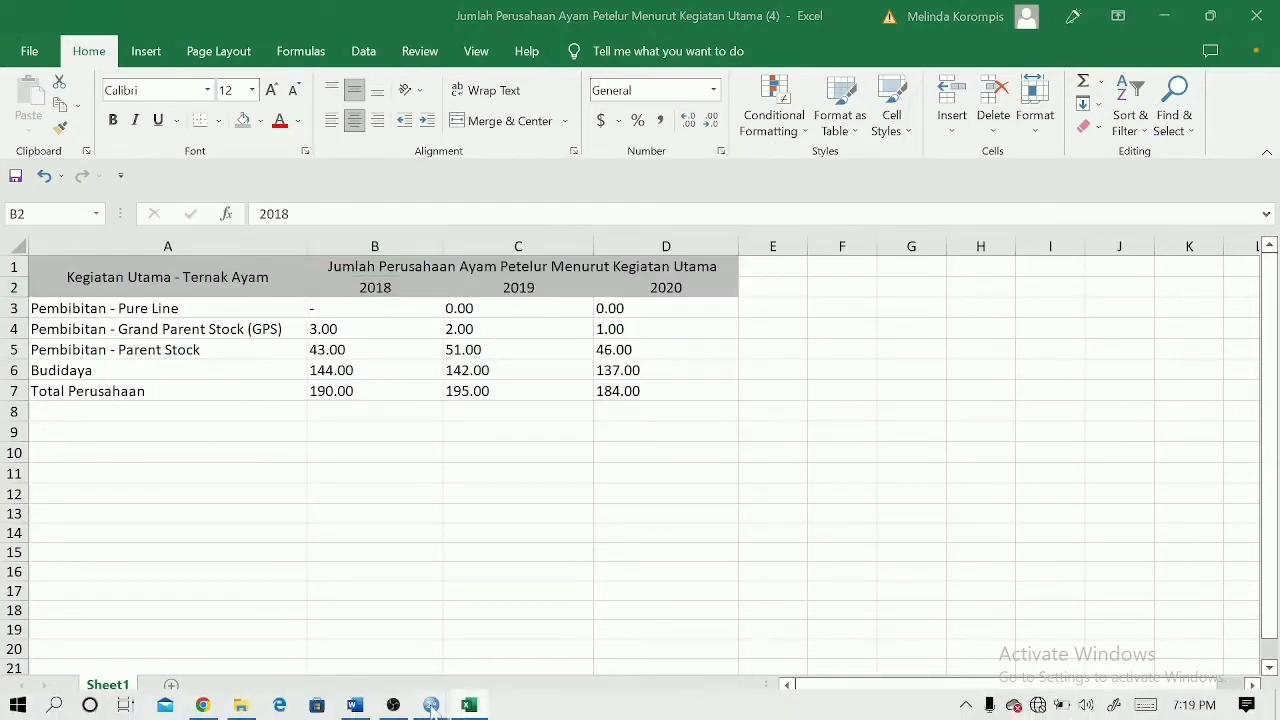
{"action": "left_click", "coordinate": [380, 616]}
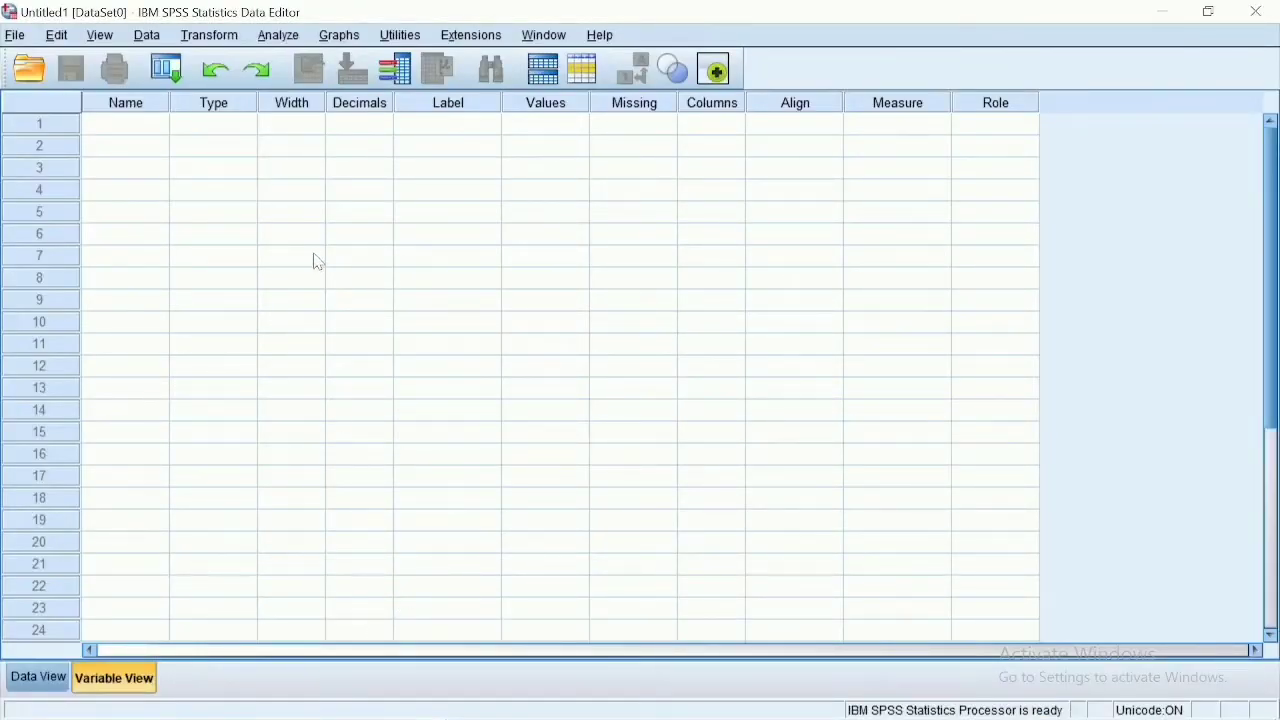
Step: View the SPSS output document window and return to the untitled dataset's Data Editor
{"action": "mouse_move", "coordinate": [445, 715]}
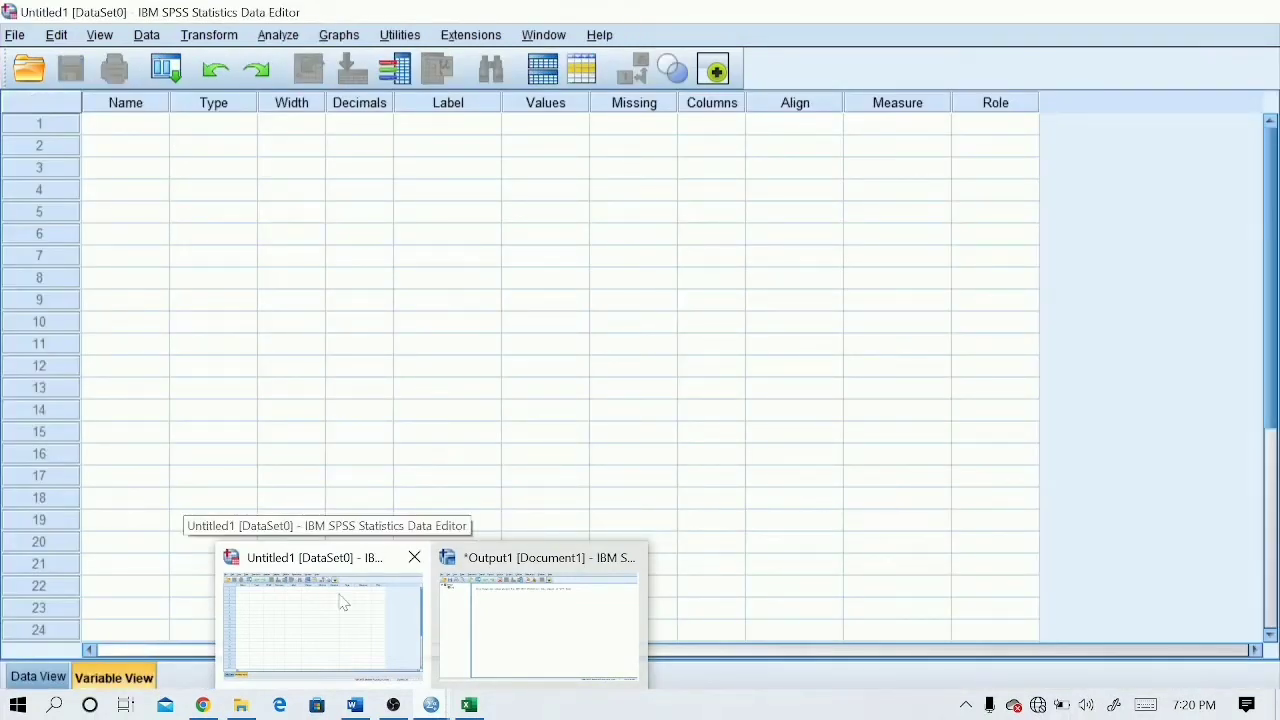
{"action": "left_click", "coordinate": [340, 601]}
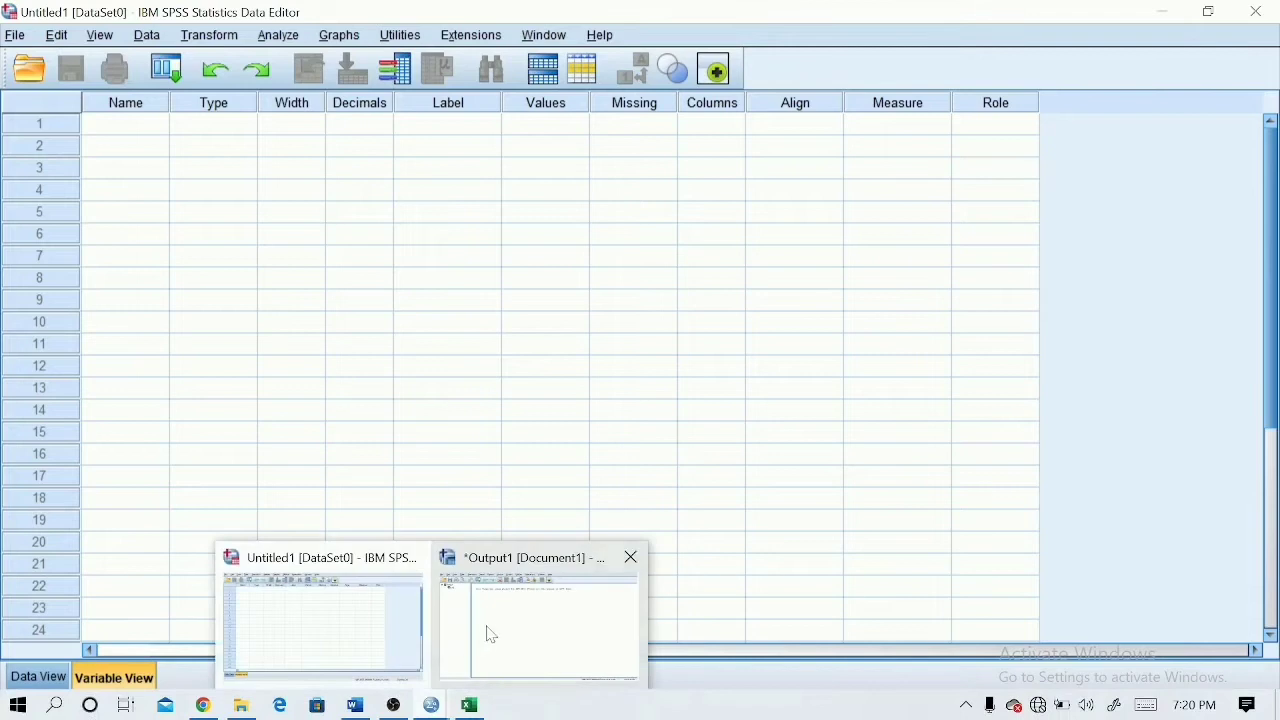
{"action": "left_click", "coordinate": [491, 635]}
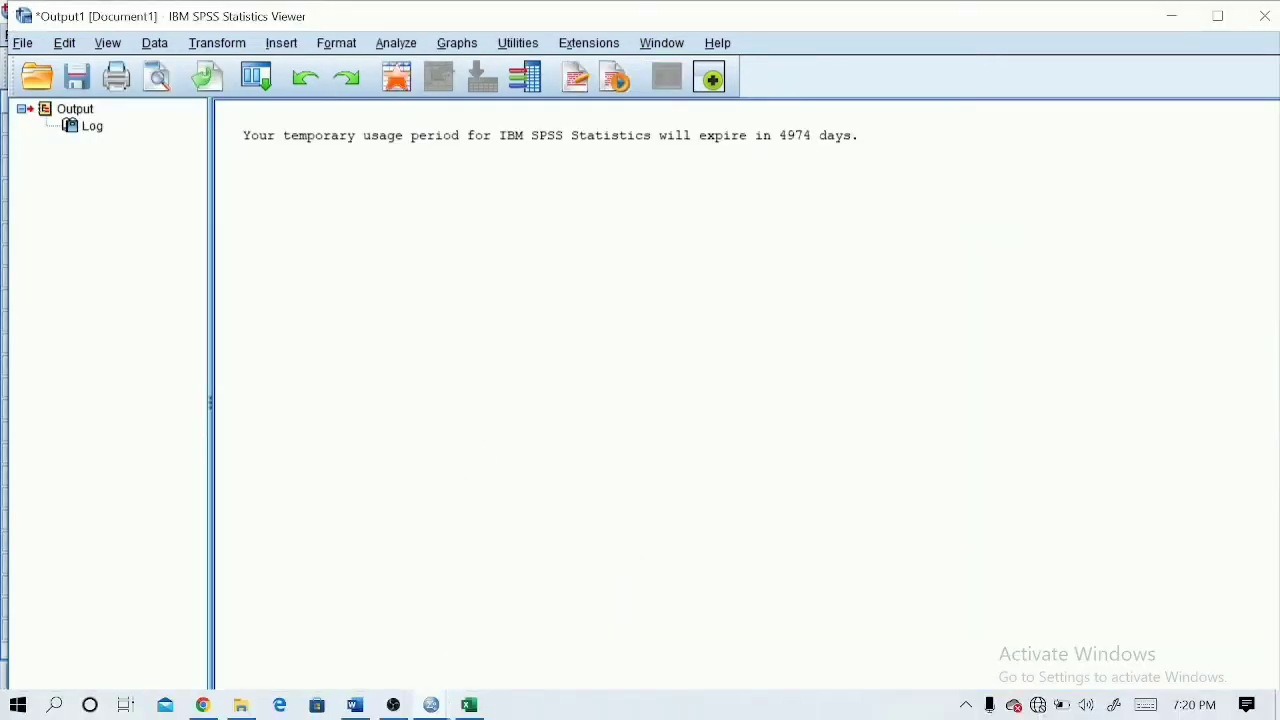
{"action": "mouse_move", "coordinate": [431, 705]}
{"action": "left_click", "coordinate": [380, 610]}
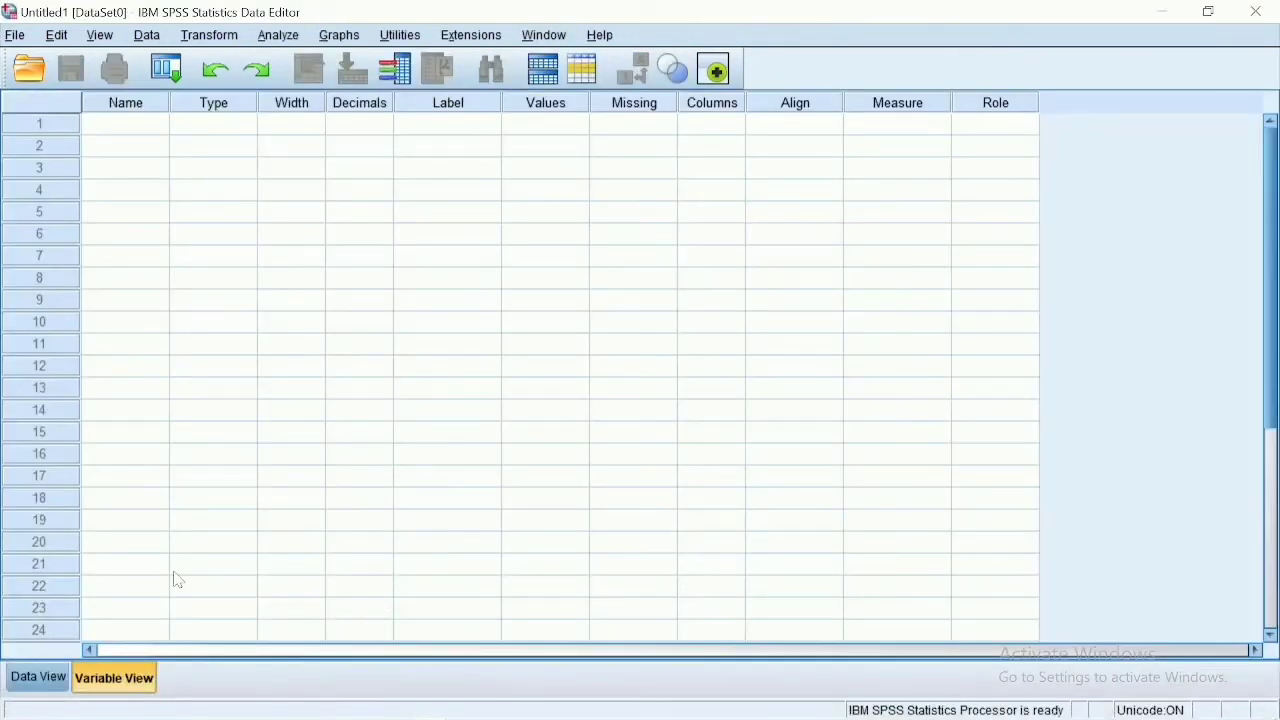
Step: Look at the empty dataset's Data View and return to its Variable View
{"action": "left_click", "coordinate": [55, 683]}
{"action": "left_click", "coordinate": [88, 684]}
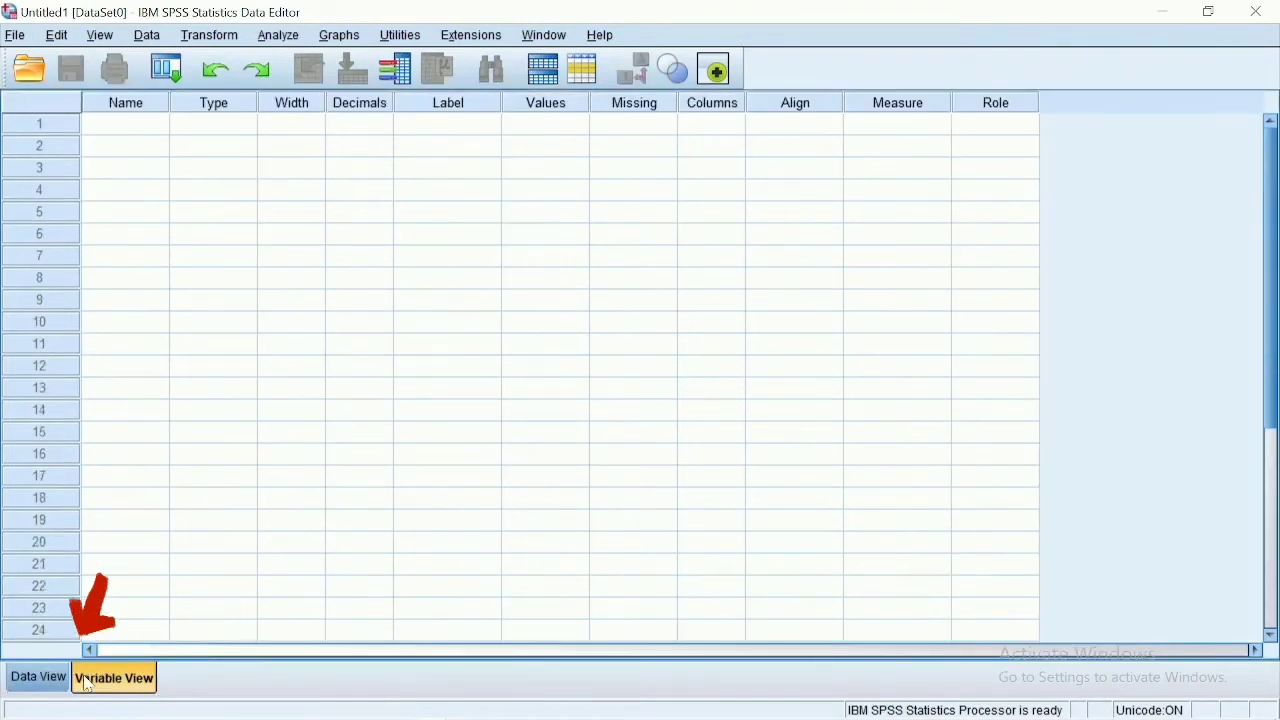
{"action": "left_click", "coordinate": [41, 684]}
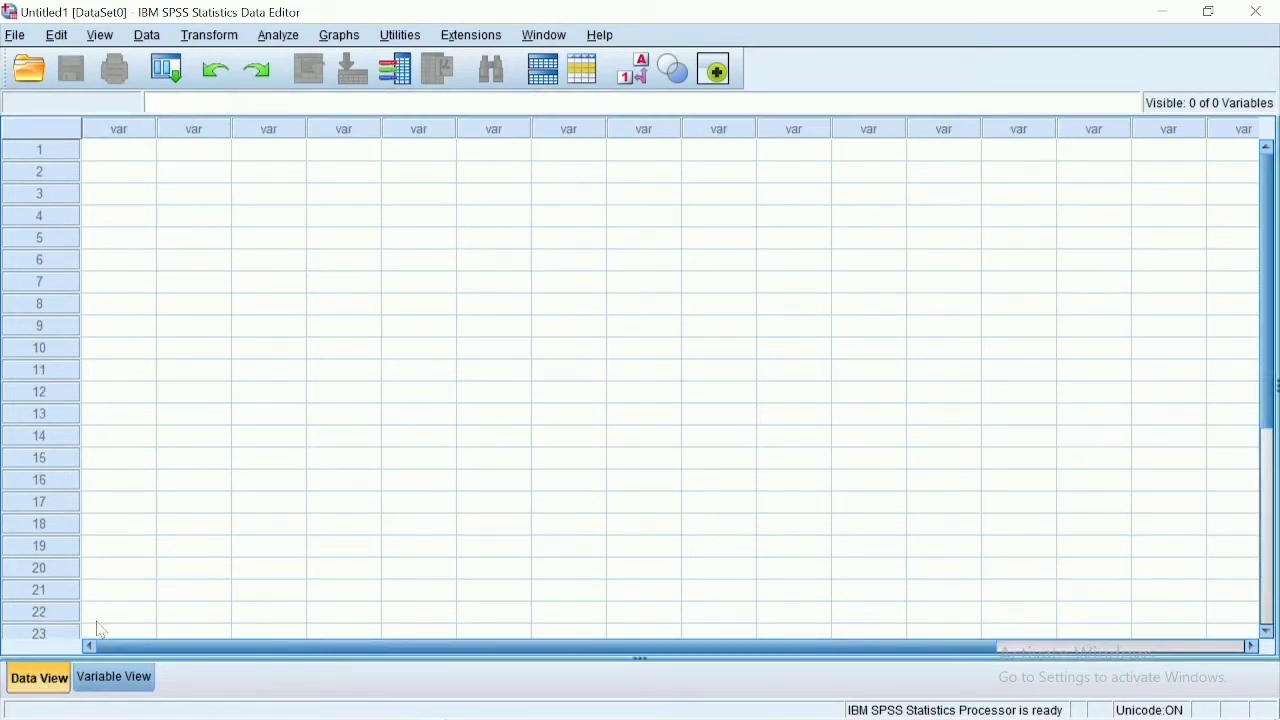
{"action": "left_click", "coordinate": [116, 679]}
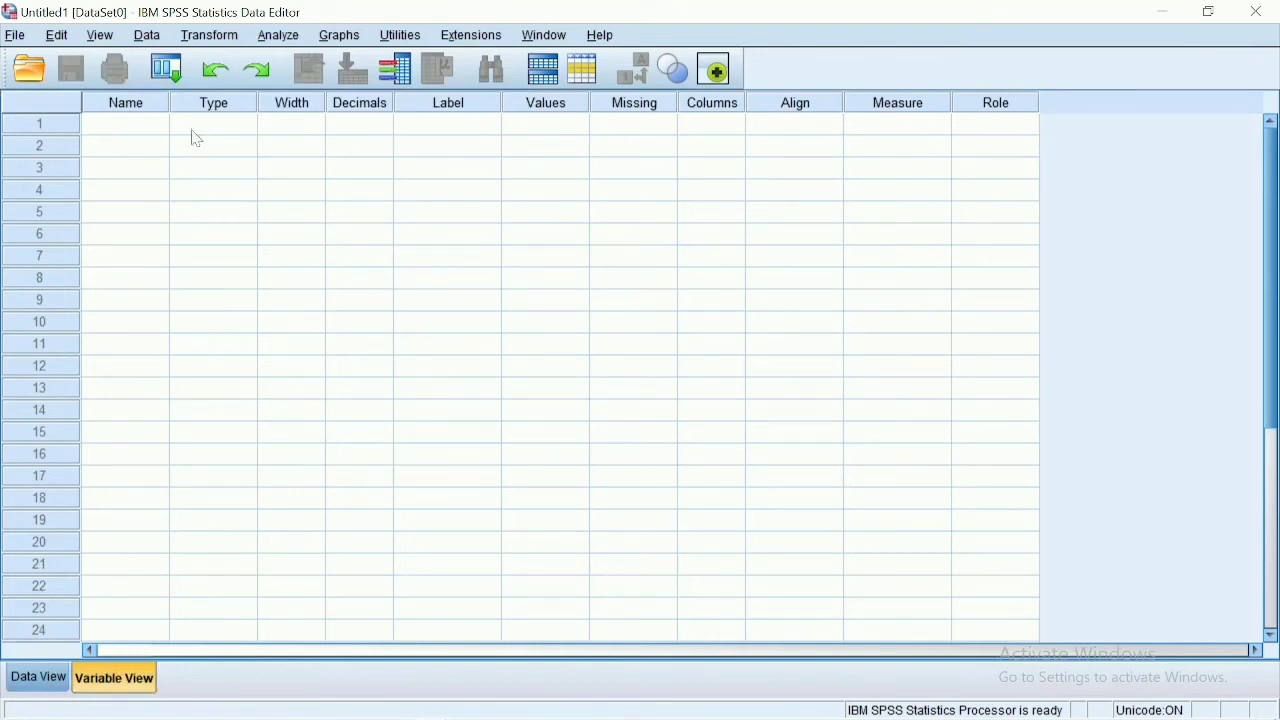
Step: Create the first variable with the name KegiatanUtamaTernakAyam
{"action": "left_click", "coordinate": [140, 125]}
{"action": "type", "text": "Kegia"}
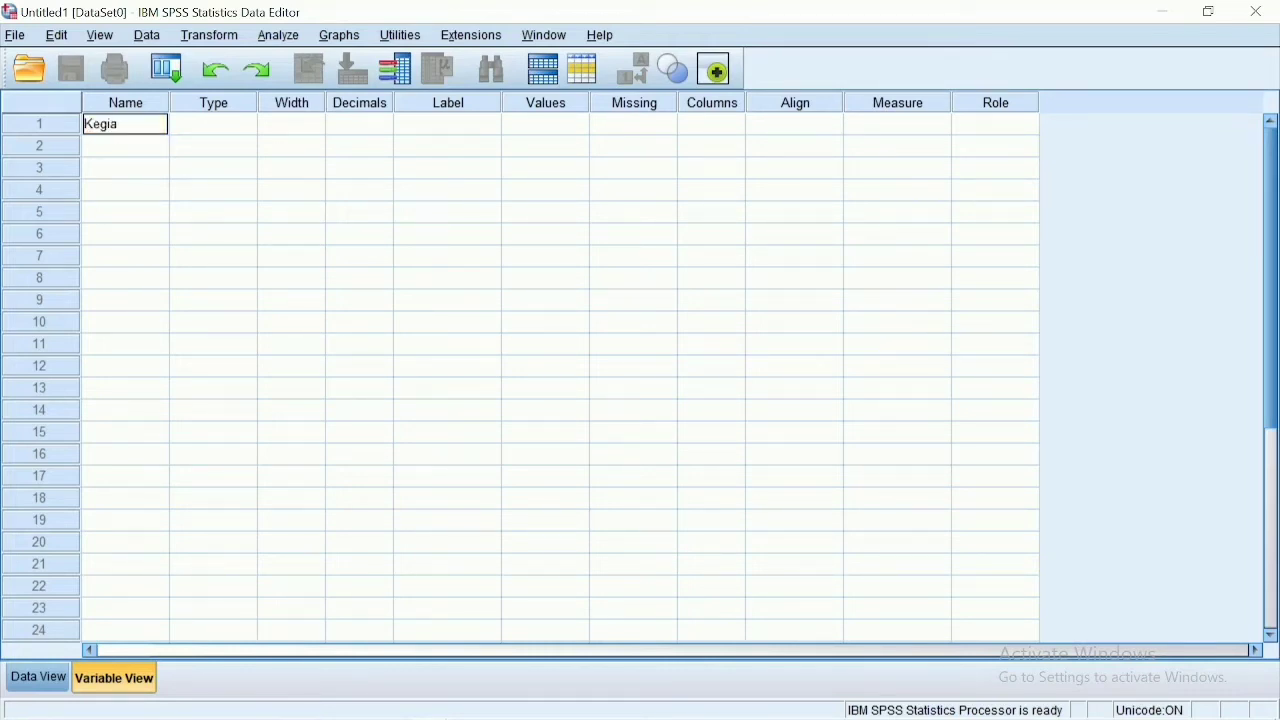
{"action": "type", "text": "tanUtamaTer"}
{"action": "type", "text": "nakAya"}
{"action": "type", "text": "m"}
{"action": "key", "text": "Return"}
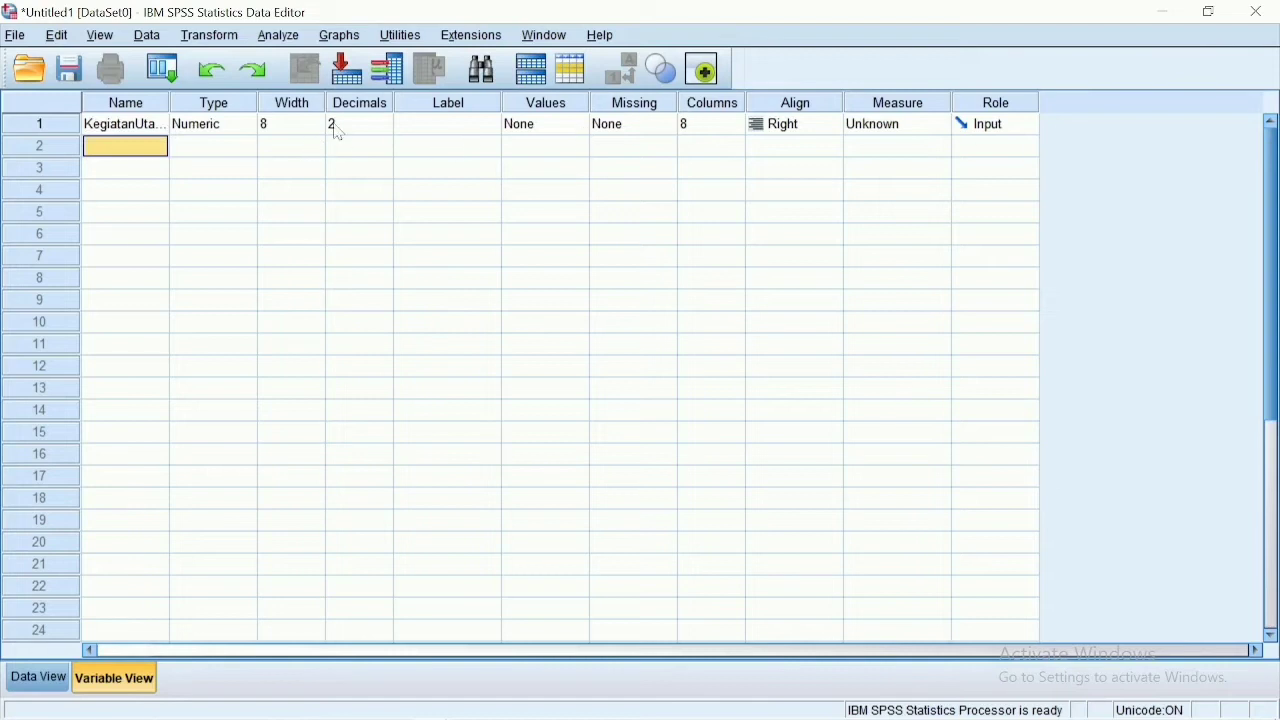
Step: Keep the first variable's type as Numeric and set its decimals to 0
{"action": "left_click", "coordinate": [250, 130]}
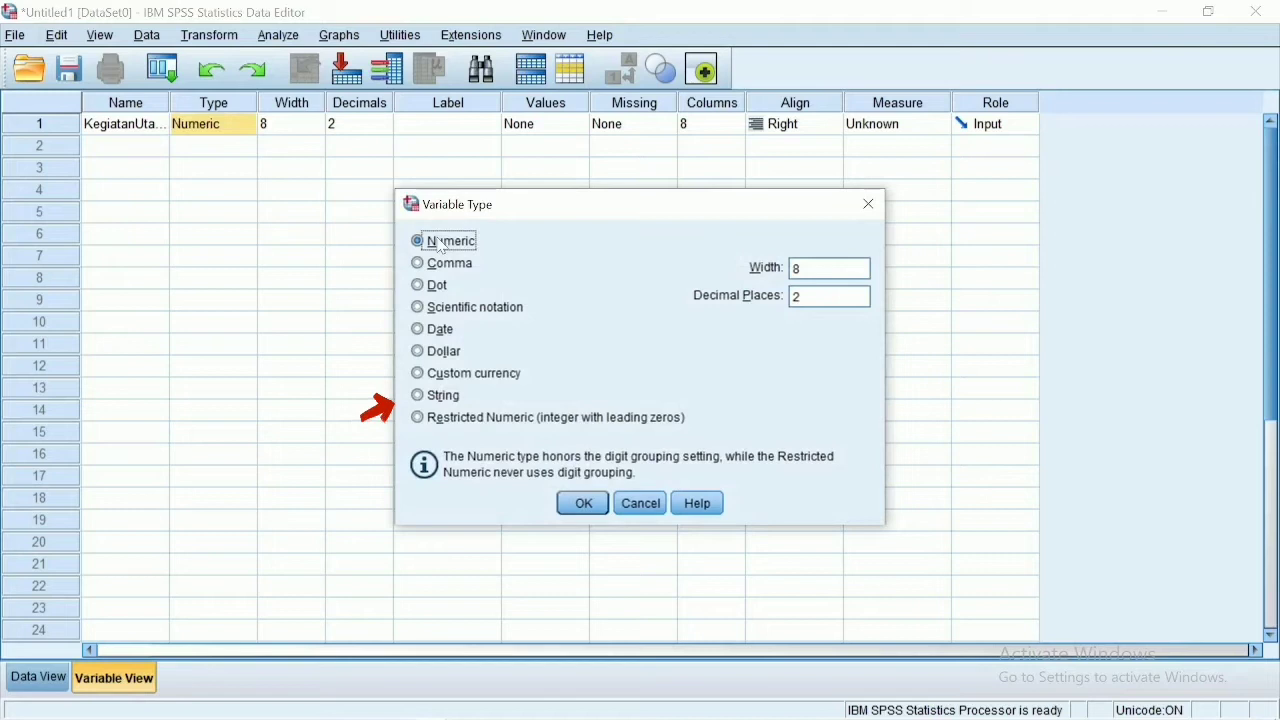
{"action": "left_click", "coordinate": [588, 507]}
{"action": "left_click", "coordinate": [356, 125]}
{"action": "type", "text": "0"}
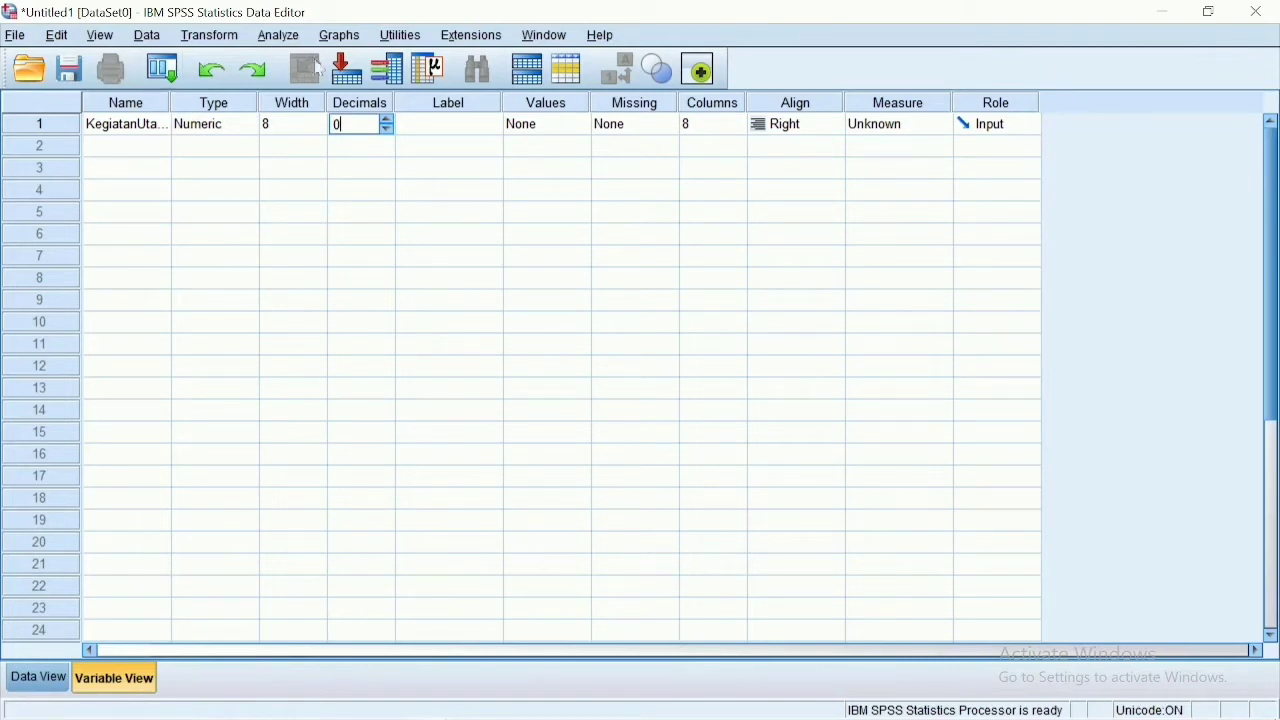
Step: Label the first variable "Kegiatan Utama Ternak Ayam"
{"action": "left_click", "coordinate": [455, 127]}
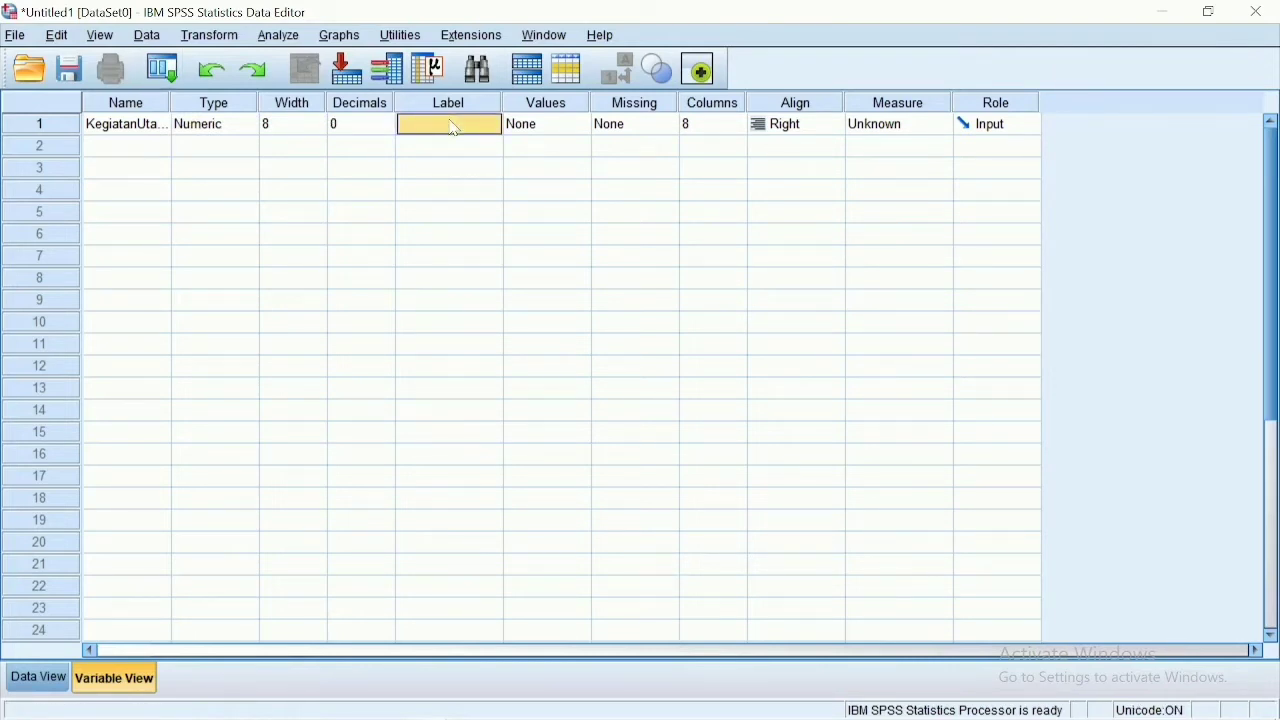
{"action": "type", "text": "Kegiat"}
{"action": "type", "text": "an"}
{"action": "type", "text": " Utama"}
{"action": "type", "text": " Ternak"}
{"action": "type", "text": "Ayan"}
{"action": "key", "text": "BackSpace"}
{"action": "type", "text": "m"}
{"action": "key", "text": "Return"}
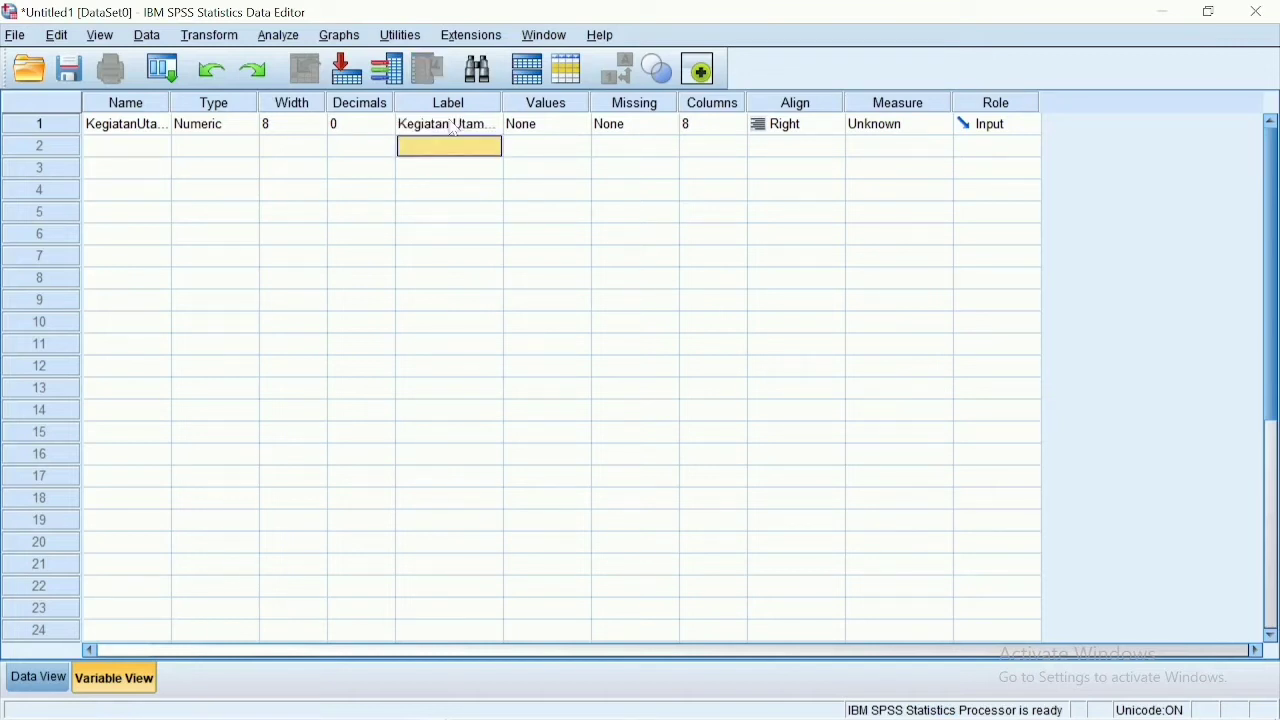
Step: Minimize the SPSS output viewer and arrange the Data Editor and the Excel workbook side by side in reduced windows
{"action": "left_click", "coordinate": [562, 135]}
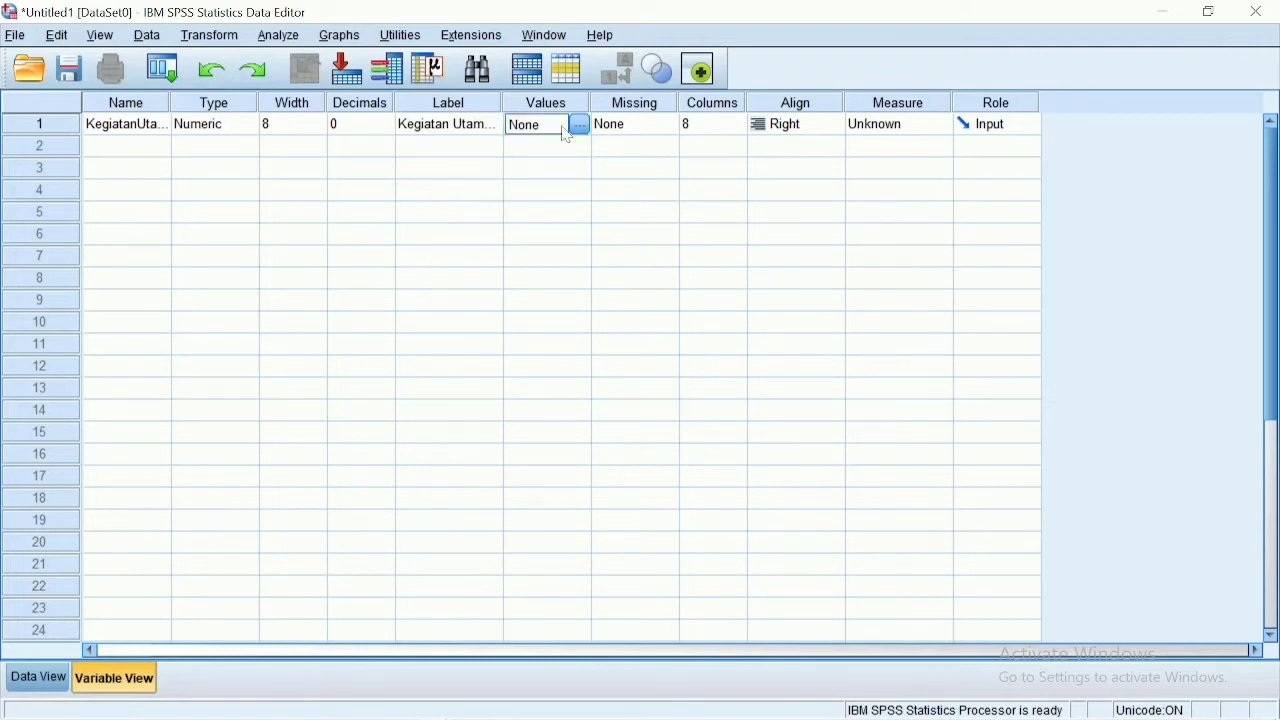
{"action": "left_click", "coordinate": [1210, 12]}
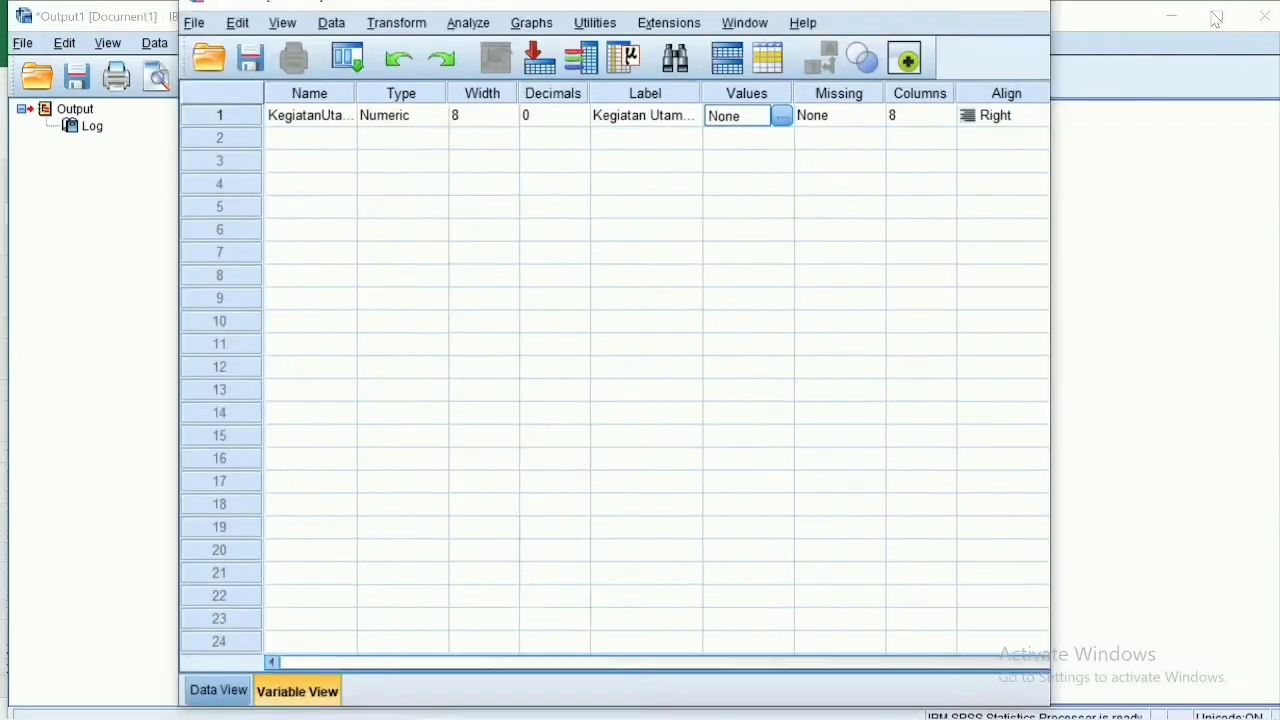
{"action": "left_click", "coordinate": [1170, 27]}
{"action": "left_click", "coordinate": [1170, 24]}
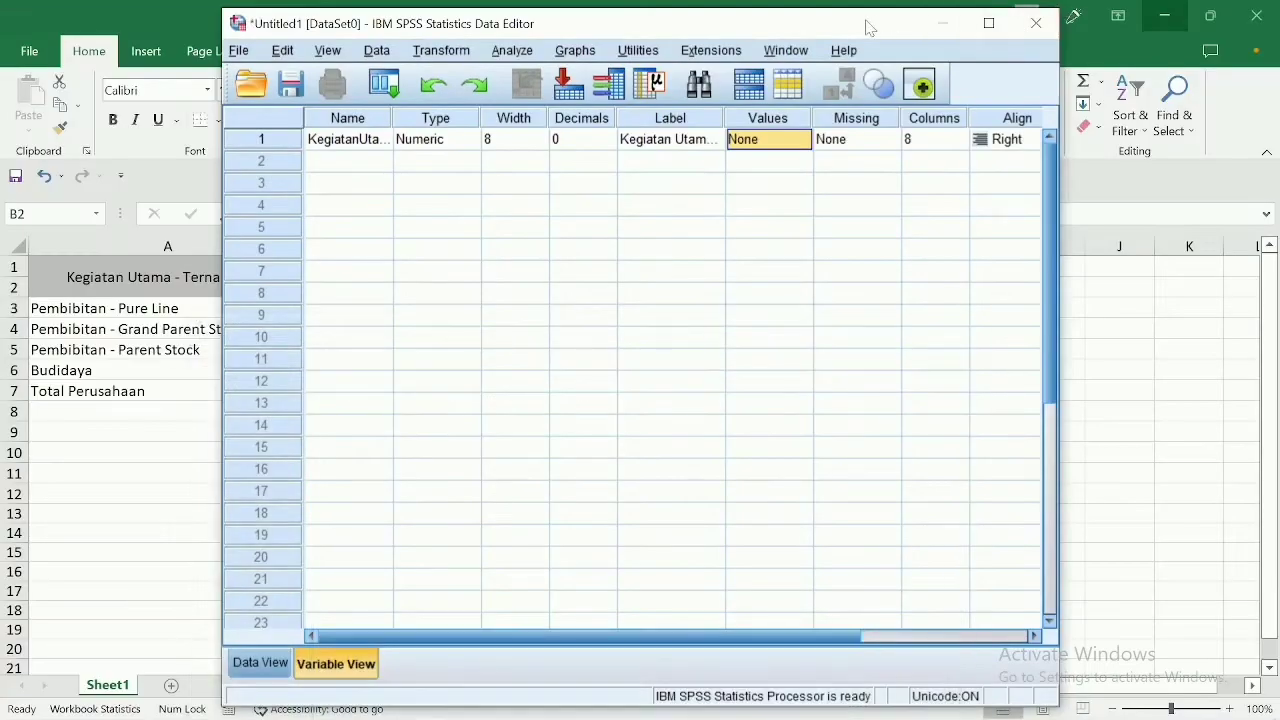
{"action": "left_click_drag", "start_coordinate": [862, 25], "coordinate": [641, 38]}
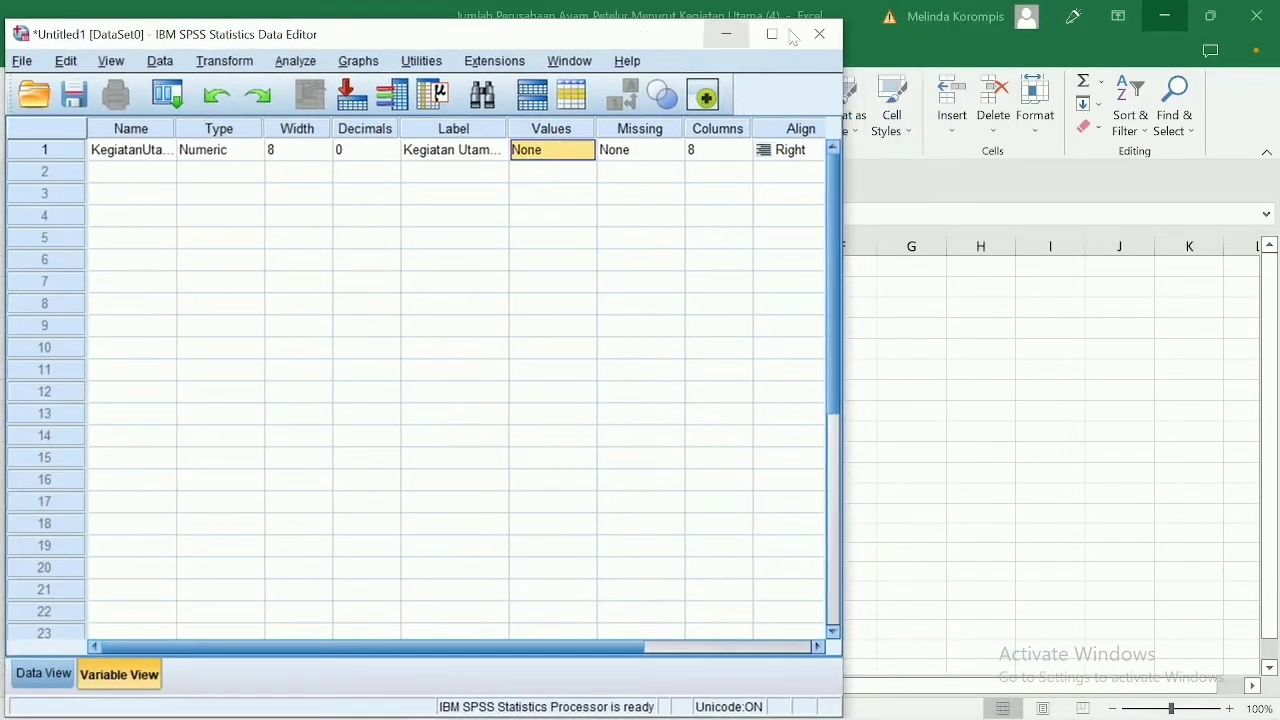
{"action": "left_click", "coordinate": [1210, 15]}
{"action": "mouse_move", "coordinate": [1029, 11]}
{"action": "left_mouse_down"}
{"action": "mouse_move", "coordinate": [1068, 44]}
{"action": "mouse_move", "coordinate": [1034, 3]}
{"action": "left_mouse_up"}
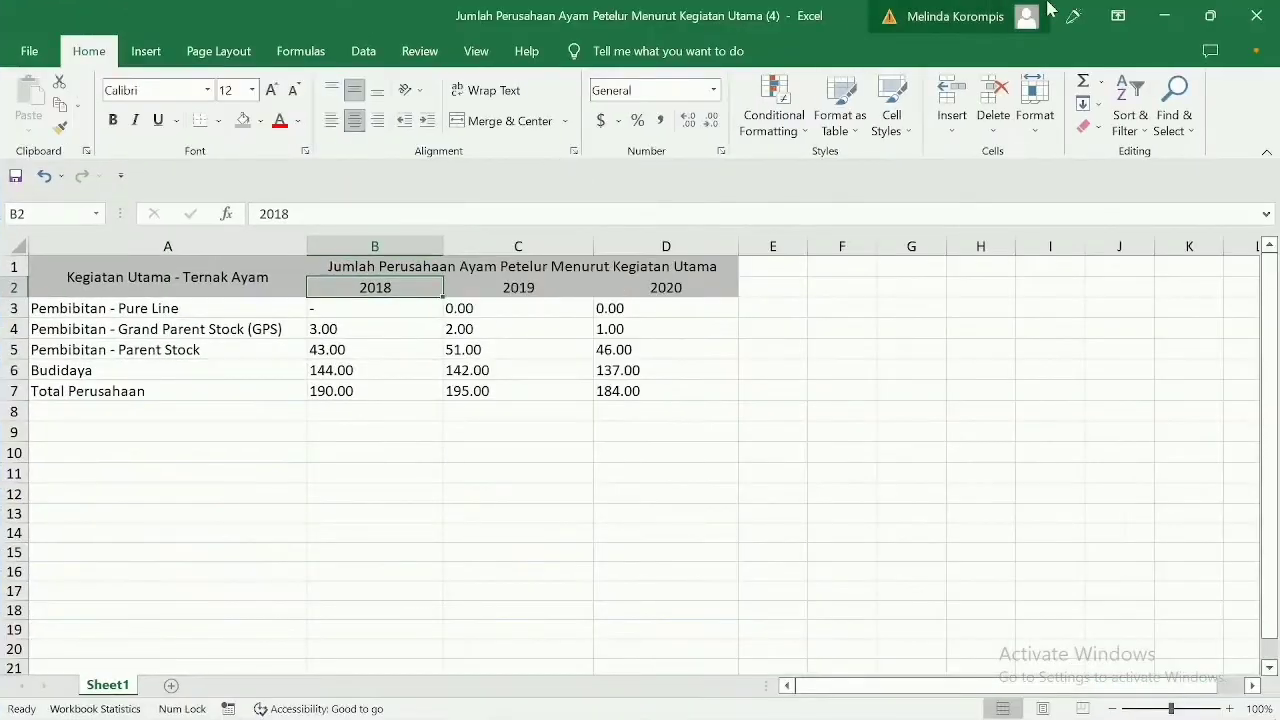
{"action": "left_click", "coordinate": [1213, 13]}
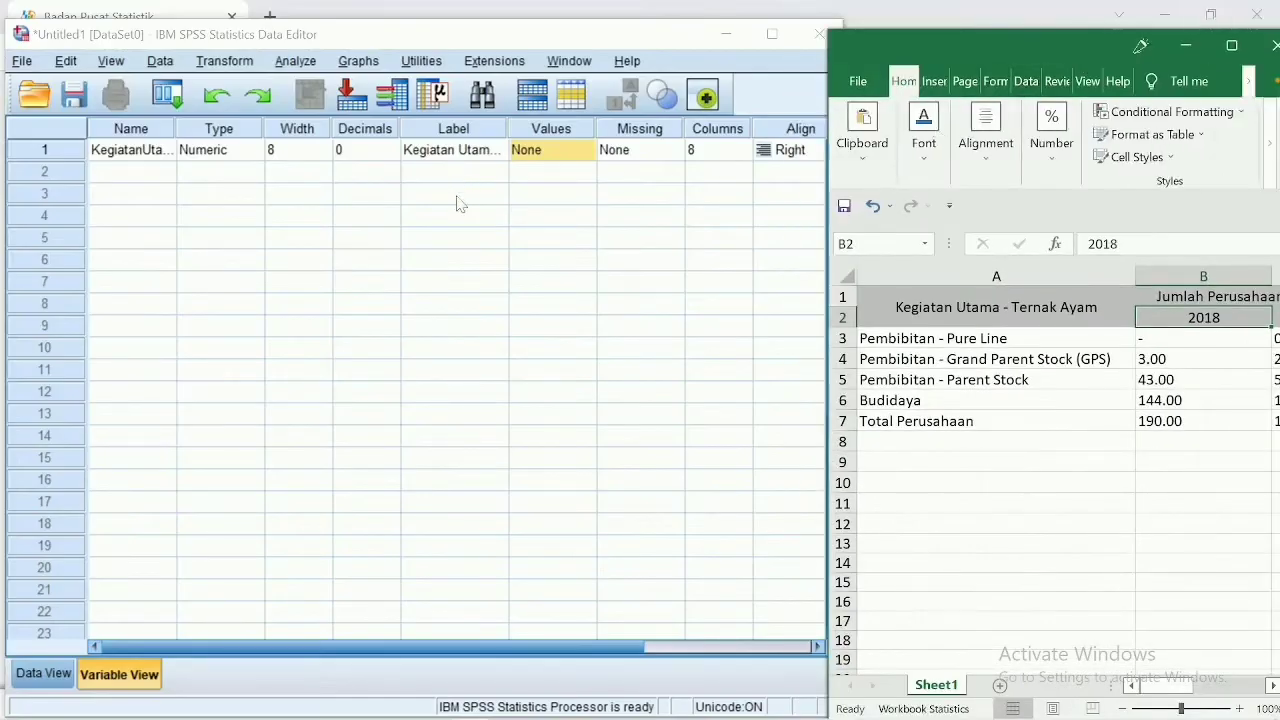
Step: Add the value label 1 = "Pembibitan - Pure Line" to the first variable, copying the label text from the Excel sheet
{"action": "left_click", "coordinate": [545, 165]}
{"action": "left_click", "coordinate": [588, 150]}
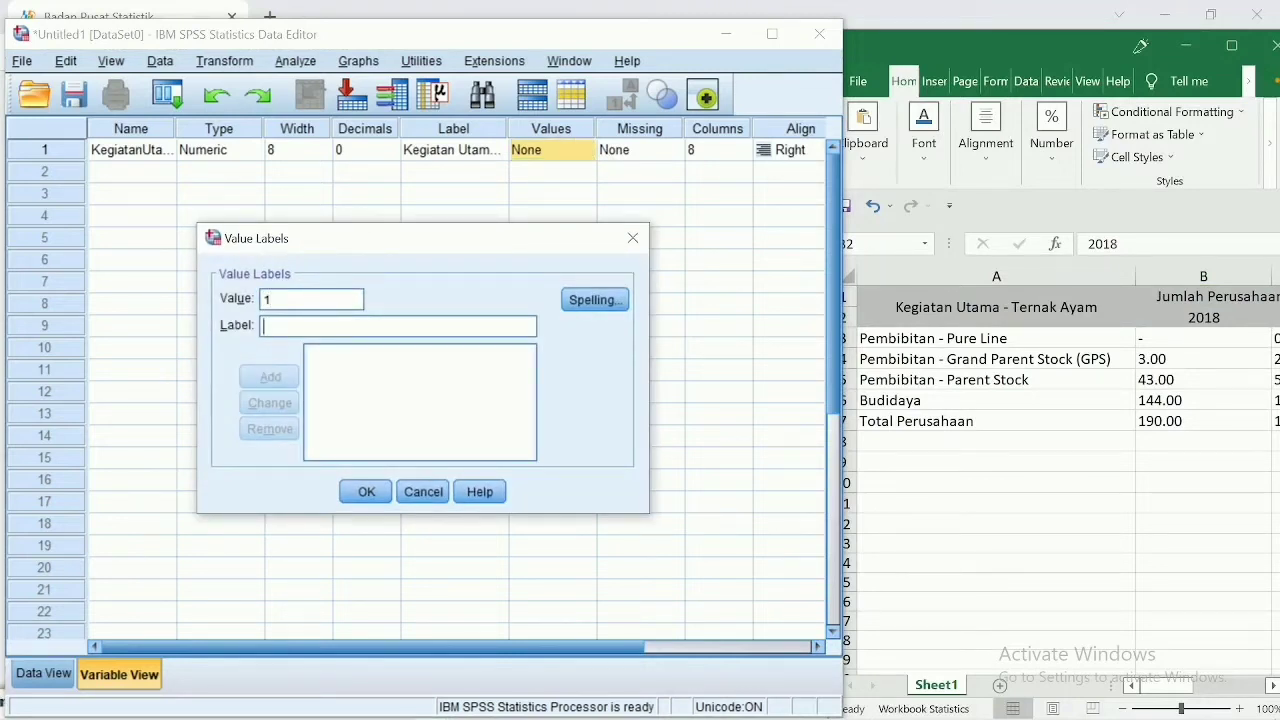
{"action": "left_click", "coordinate": [1013, 338]}
{"action": "key", "text": "ctrl+c"}
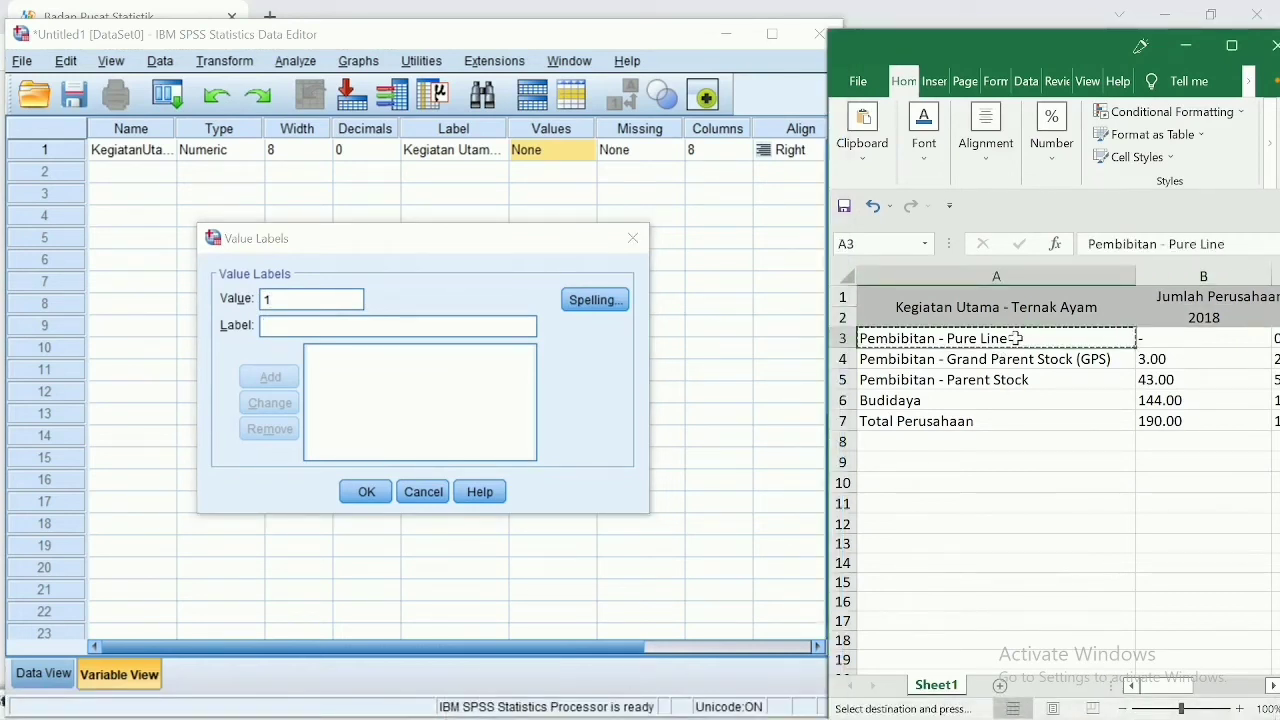
{"action": "left_click", "coordinate": [430, 327]}
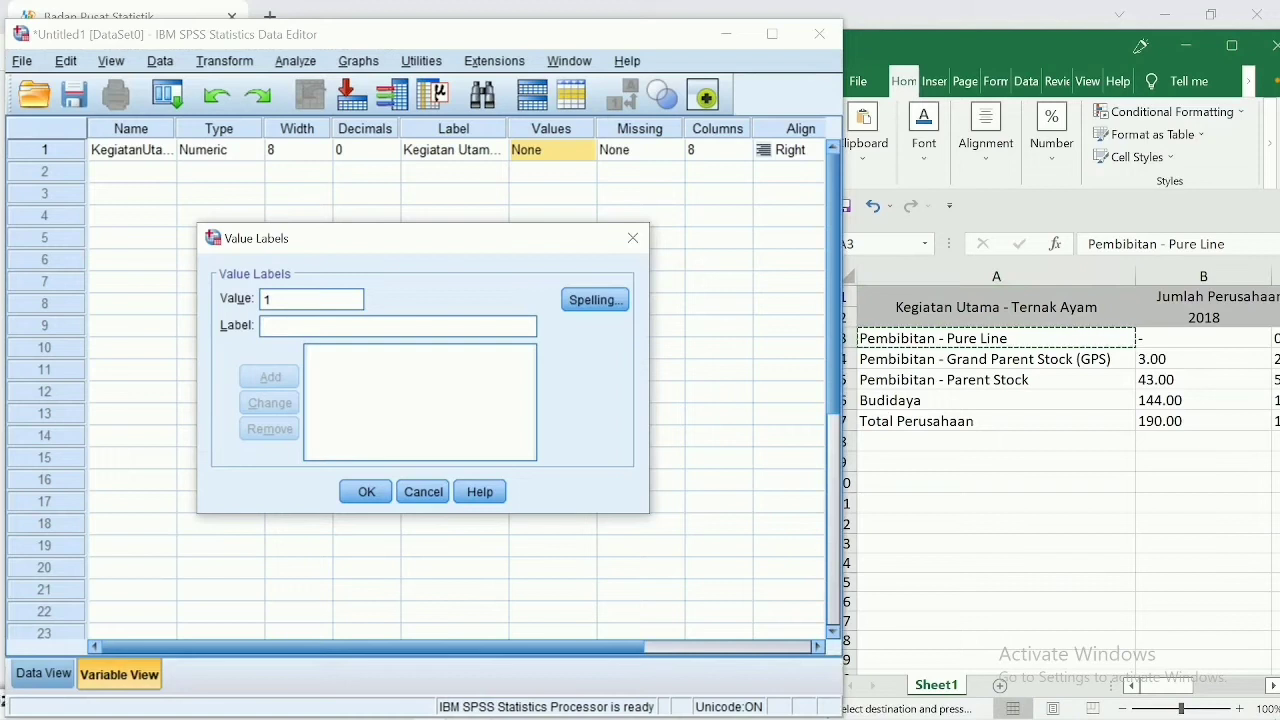
{"action": "key", "text": "ctrl+v"}
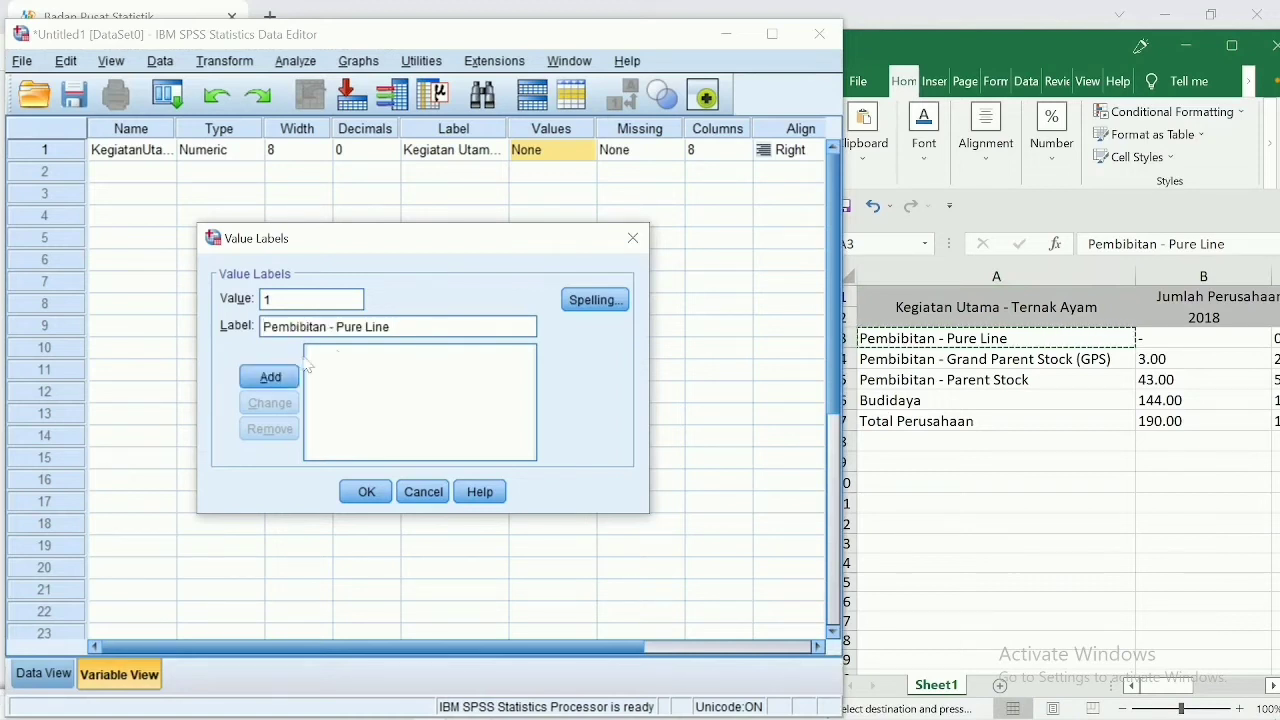
{"action": "left_click", "coordinate": [270, 376]}
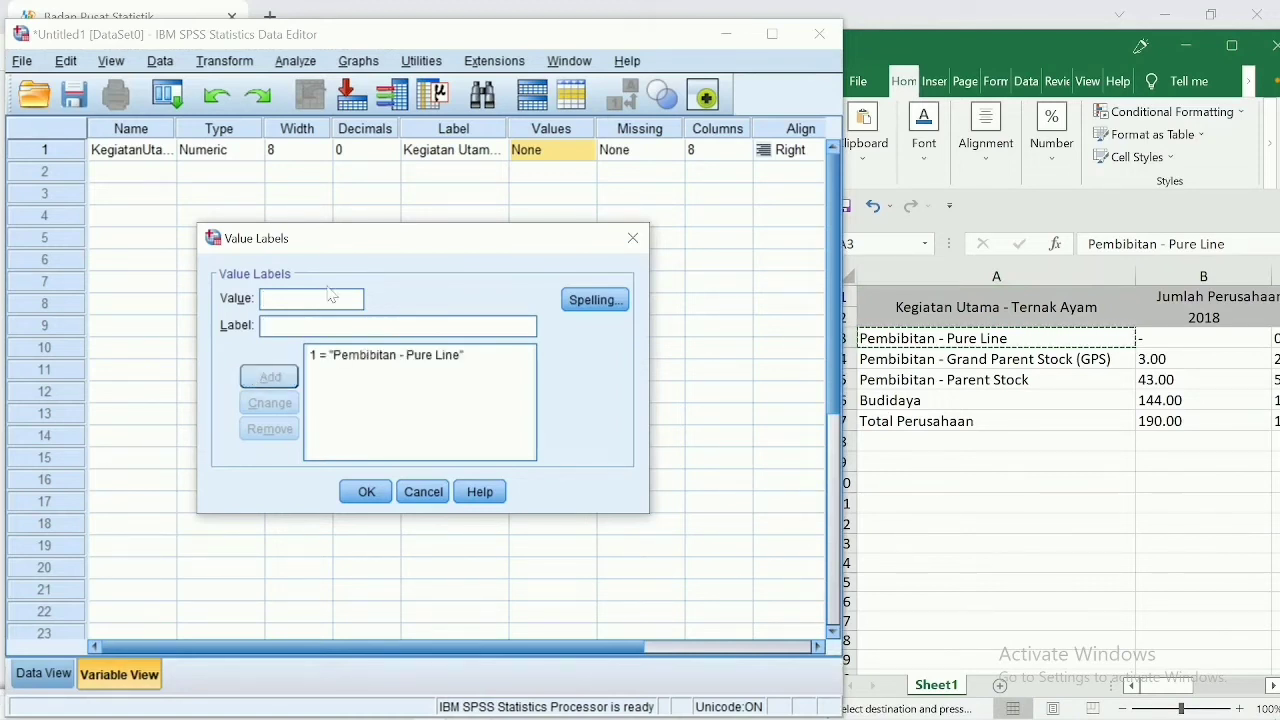
Step: Add value labels 2 = "Pembibitan - Grand Parent Stock (GPS)", 3 = "Pembibitan - Parent Stock" and 4 = "Budidaya", and apply the first variable's labels
{"action": "type", "text": "2"}
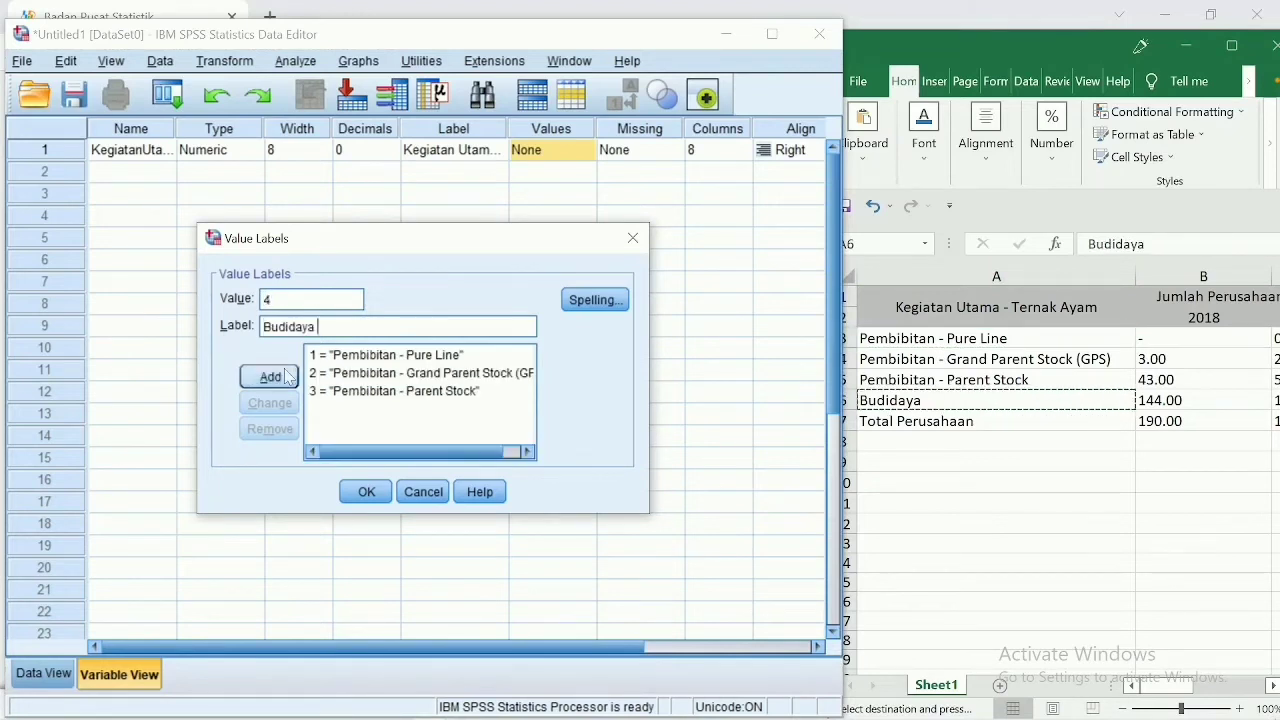
{"action": "left_click", "coordinate": [270, 376]}
{"action": "left_click", "coordinate": [363, 494]}
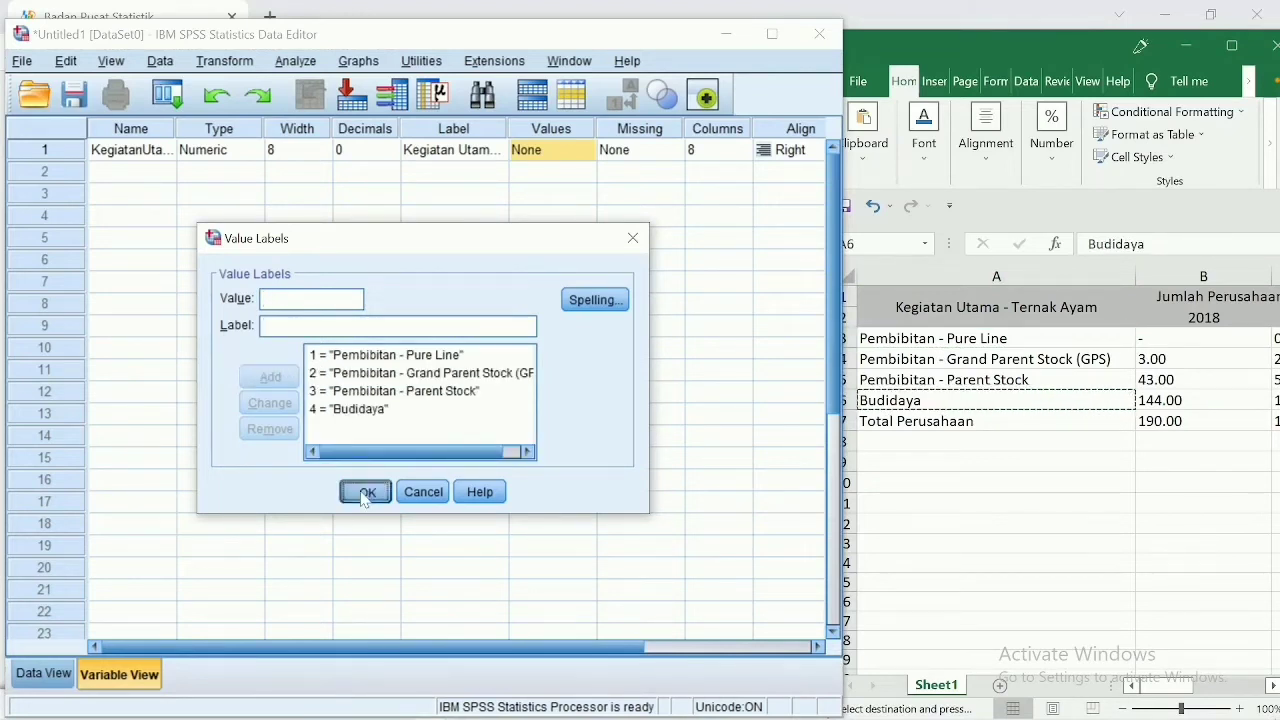
Step: Maximize the Data Editor and set the first variable's measurement level to Nominal
{"action": "left_click", "coordinate": [772, 34]}
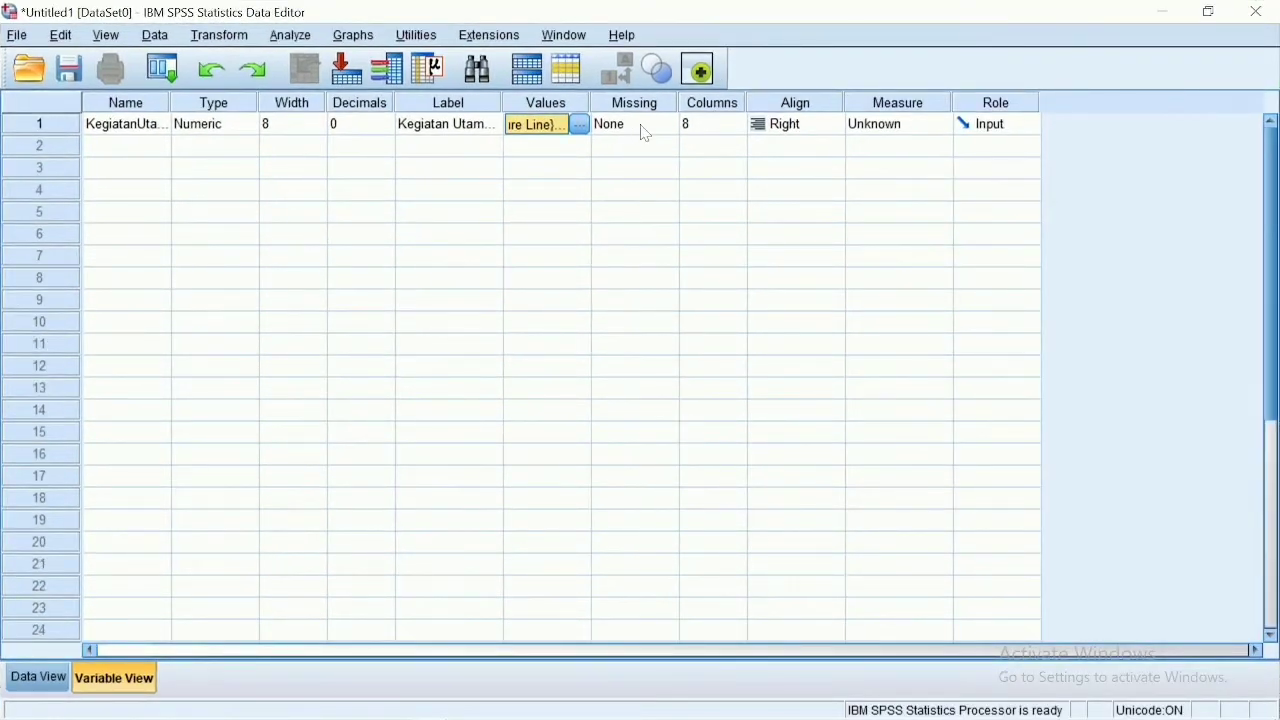
{"action": "left_click", "coordinate": [890, 135]}
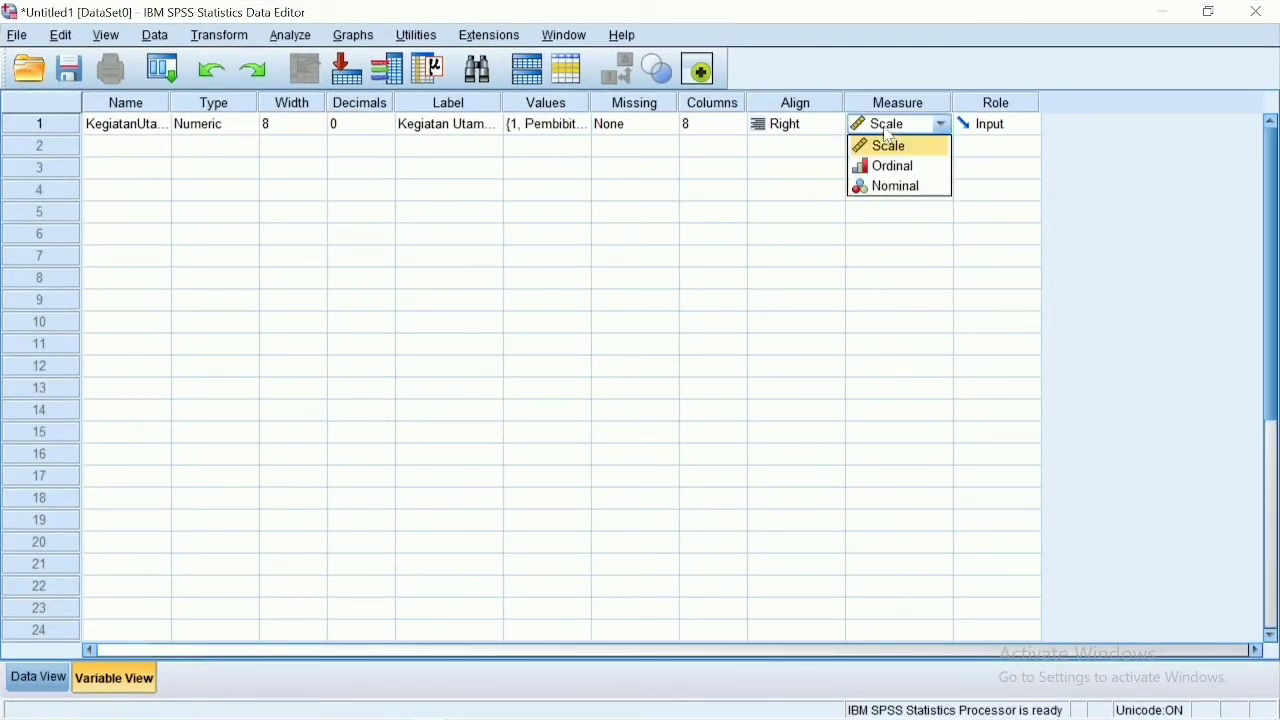
{"action": "left_click", "coordinate": [890, 187]}
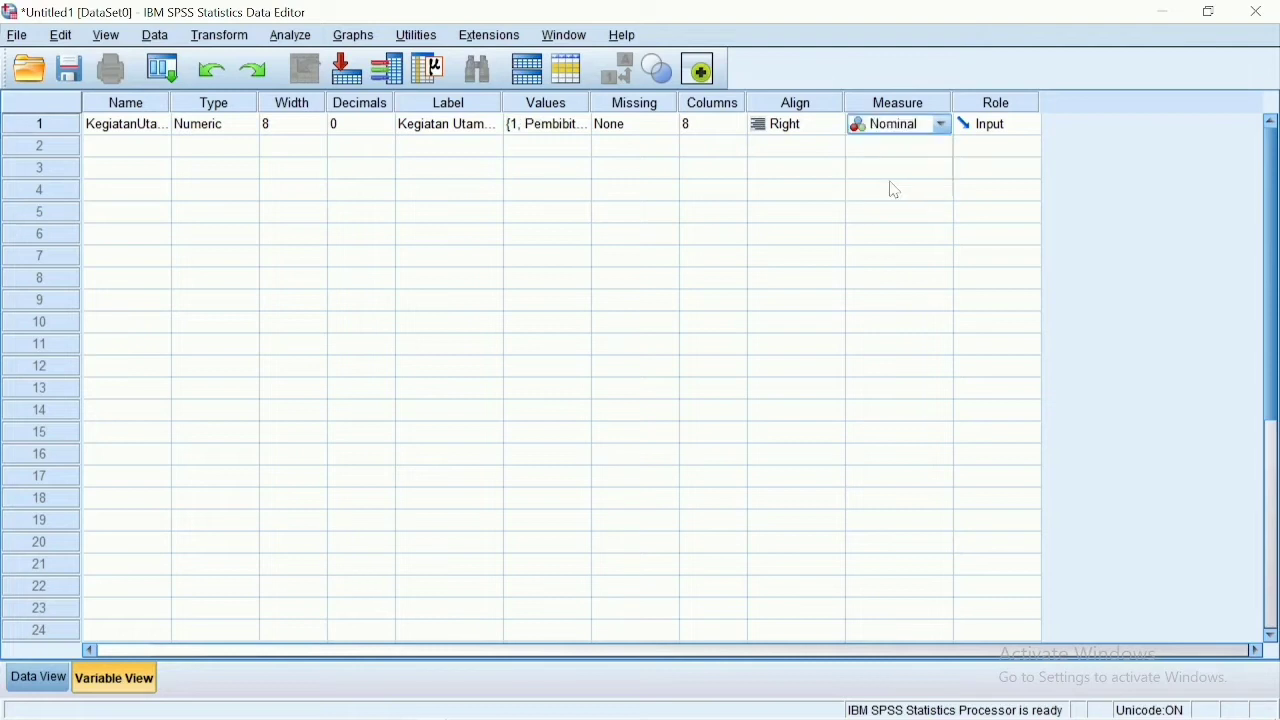
Step: Create a second variable named Tahun with 0 decimals and the label "Tahun"
{"action": "left_click", "coordinate": [138, 158]}
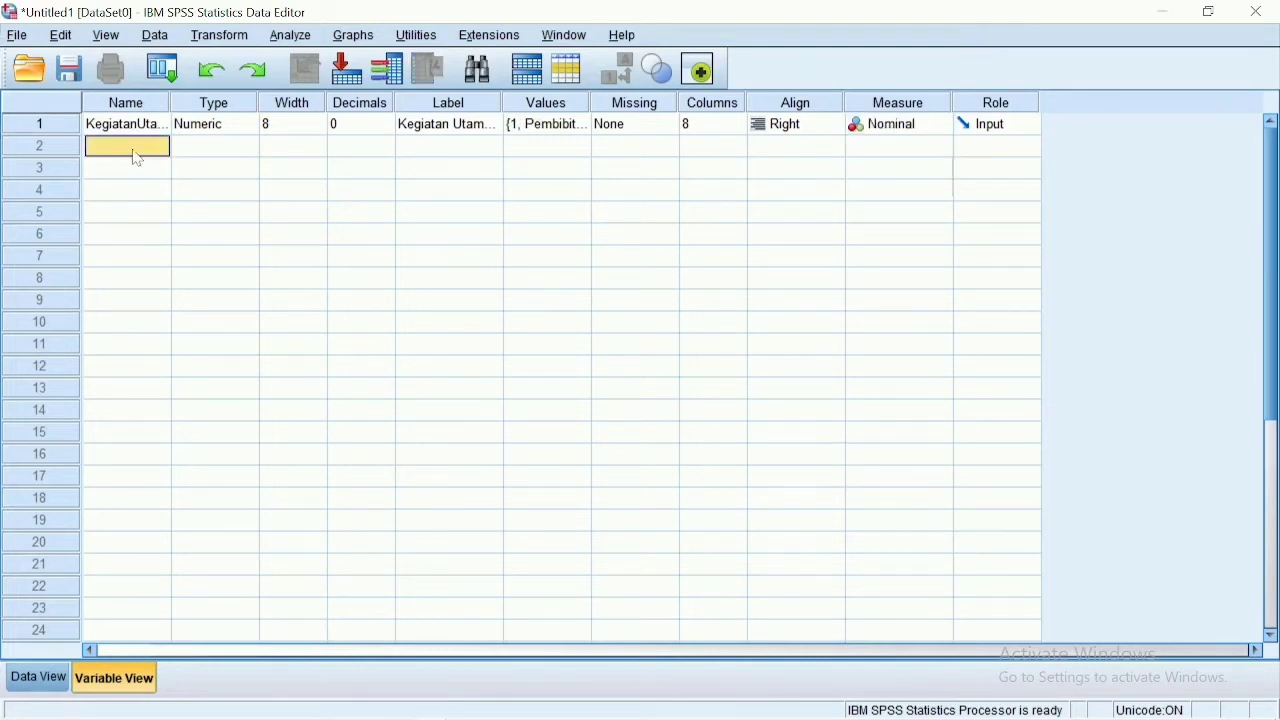
{"action": "type", "text": "Tahun"}
{"action": "key", "text": "Return"}
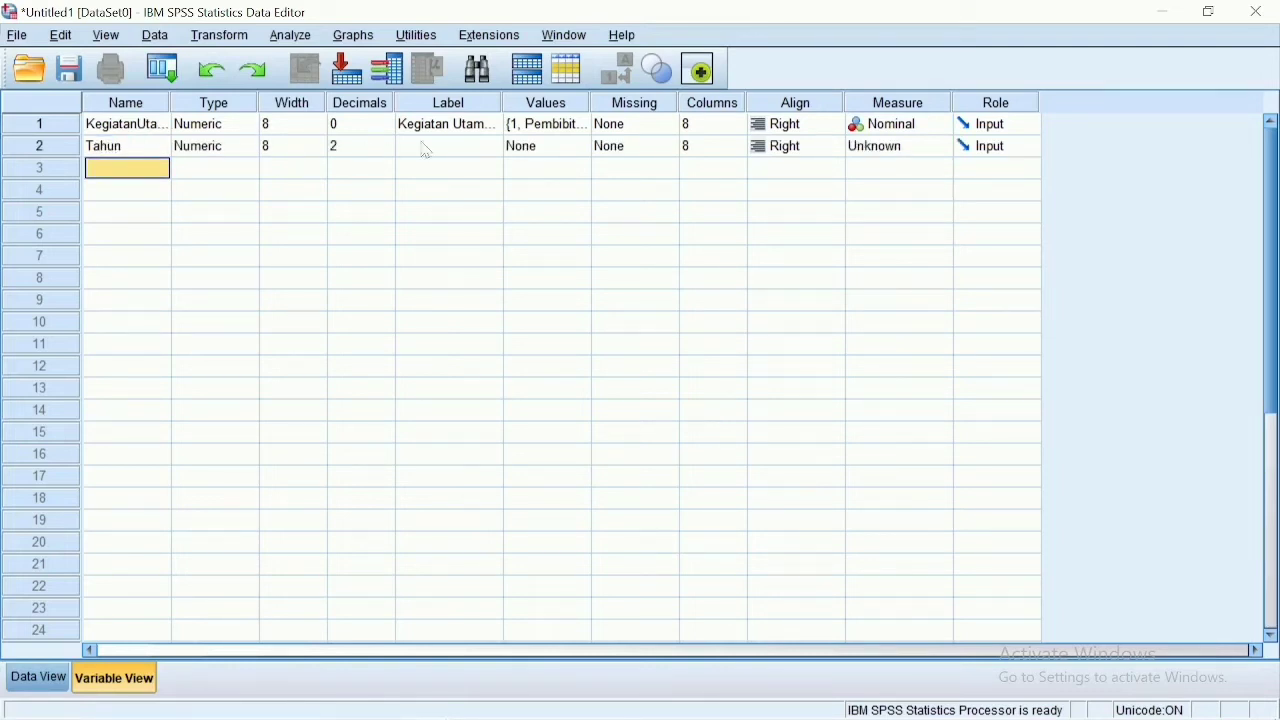
{"action": "left_click", "coordinate": [476, 147]}
{"action": "left_click", "coordinate": [370, 148]}
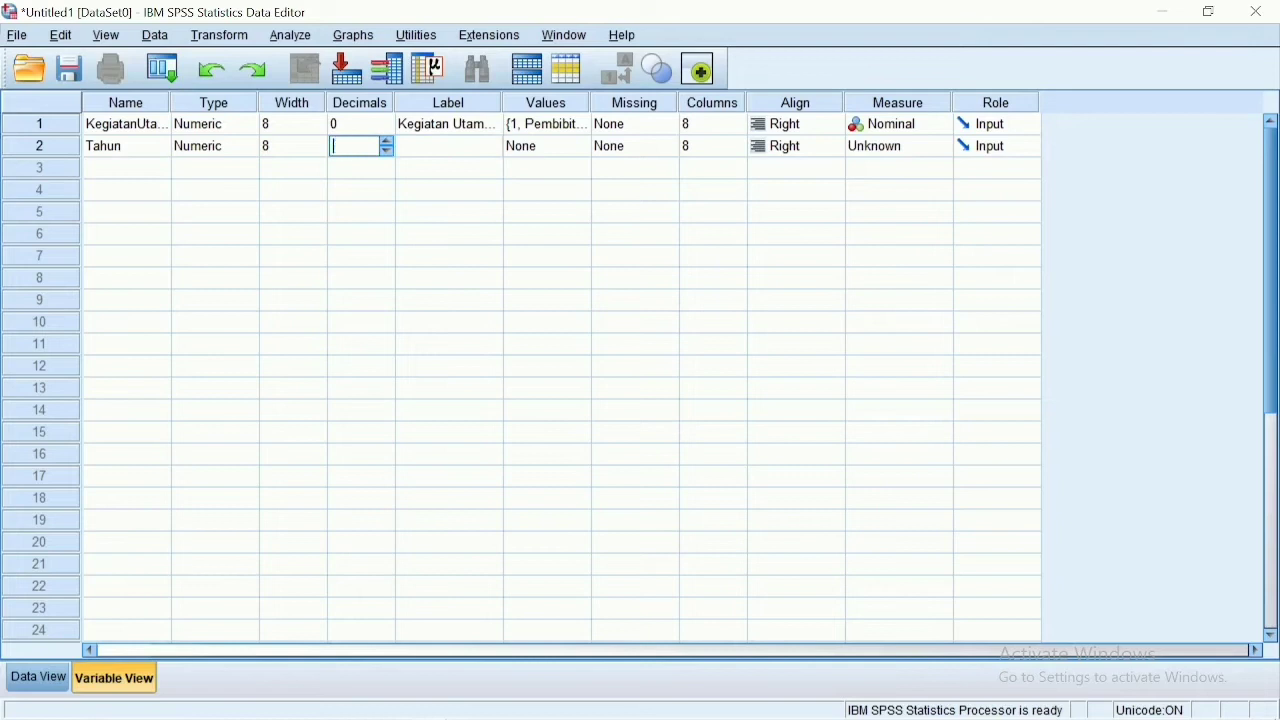
{"action": "left_click", "coordinate": [443, 150]}
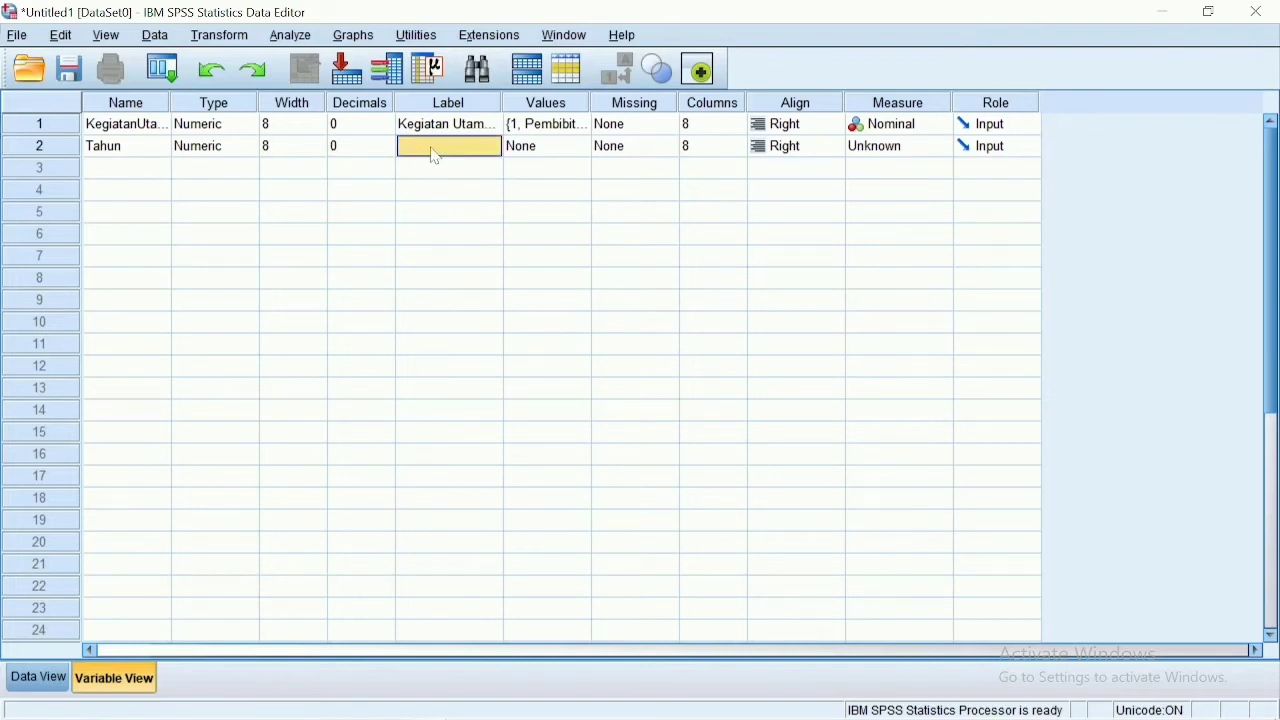
{"action": "type", "text": "Tahun"}
Step: Define Tahun's value labels as 1 = "2018", 2 = "2019" and 3 = "2020", and set its measurement level to Nominal
{"action": "left_click", "coordinate": [576, 146]}
{"action": "left_click", "coordinate": [580, 146]}
{"action": "type", "text": "1"}
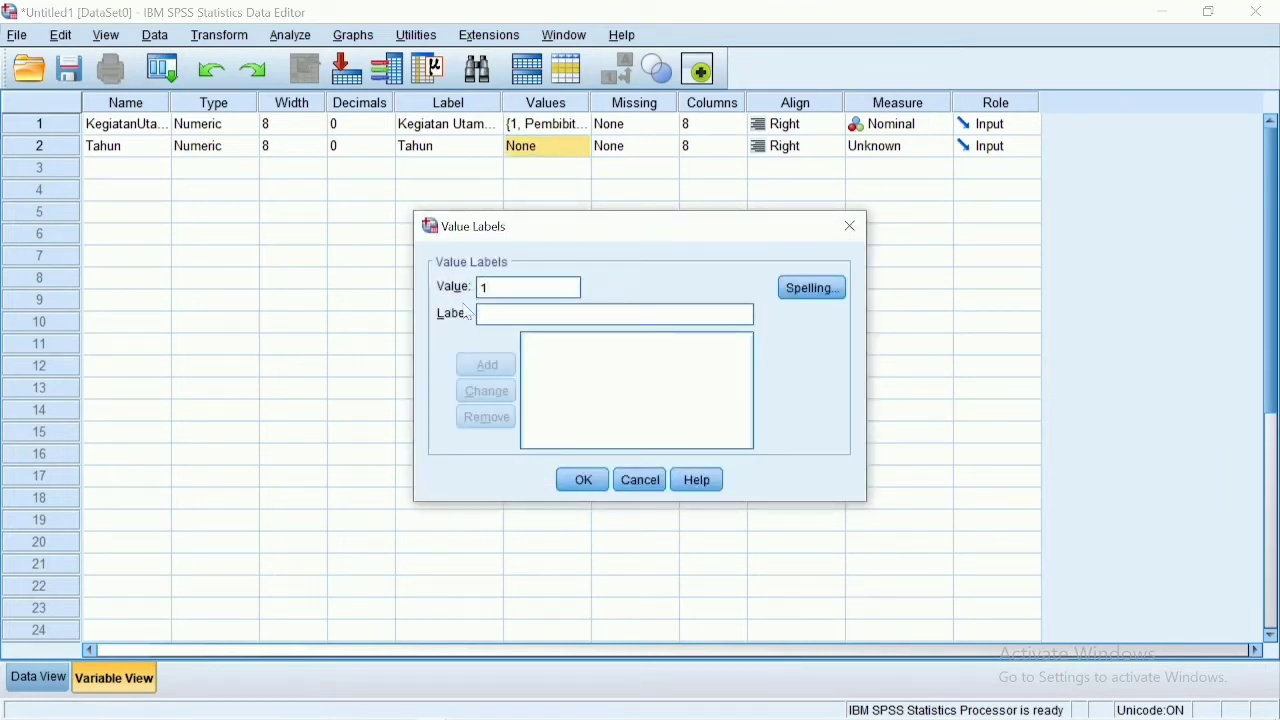
{"action": "type", "text": " = \"2018"}
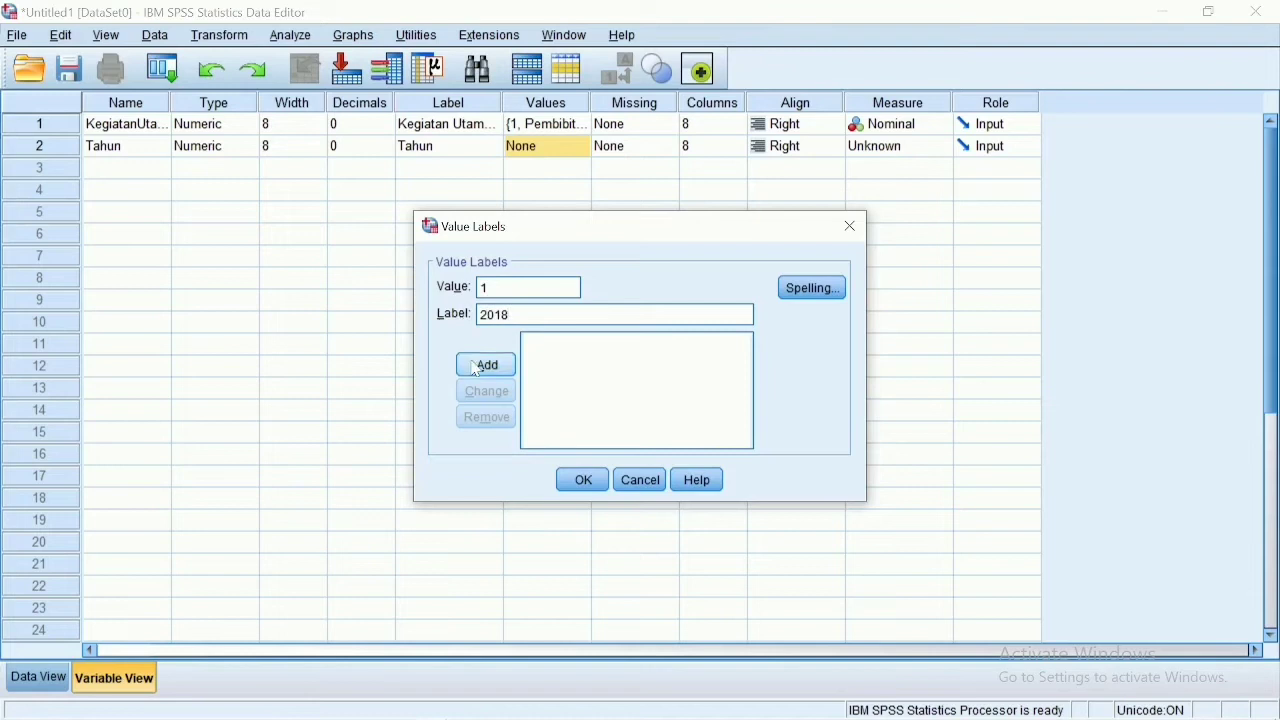
{"action": "left_click", "coordinate": [480, 364]}
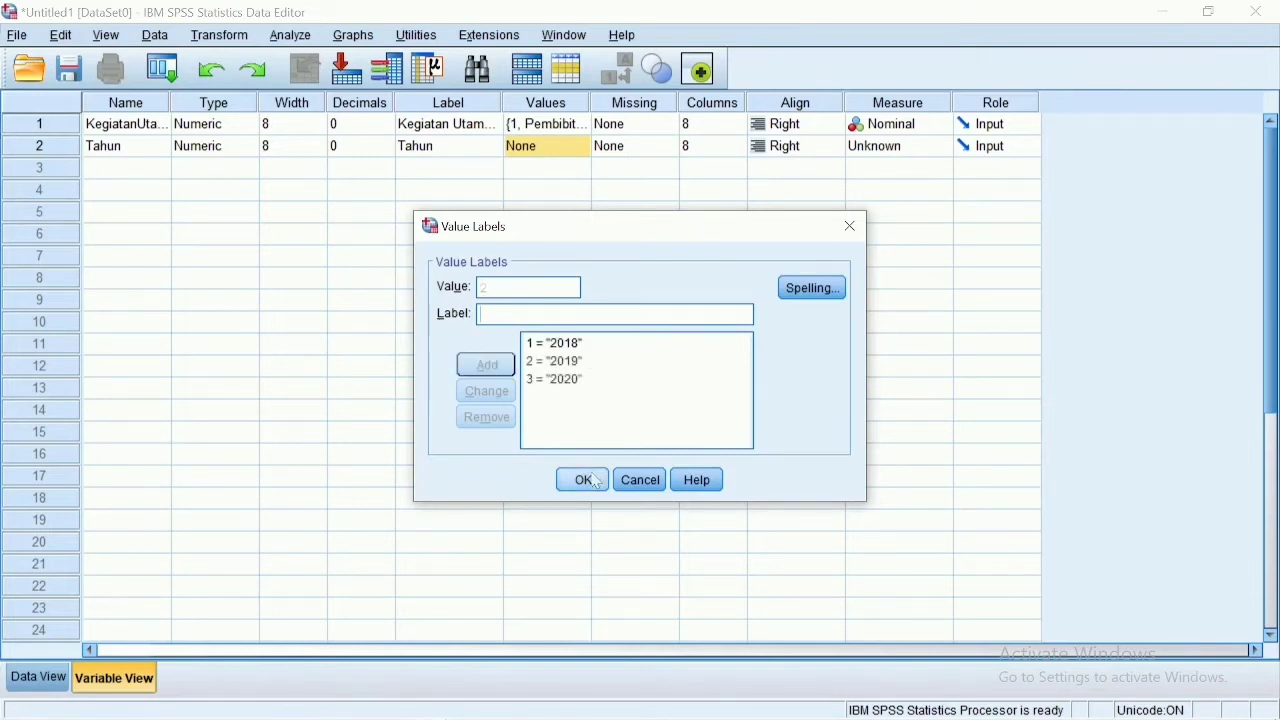
{"action": "left_click", "coordinate": [597, 476]}
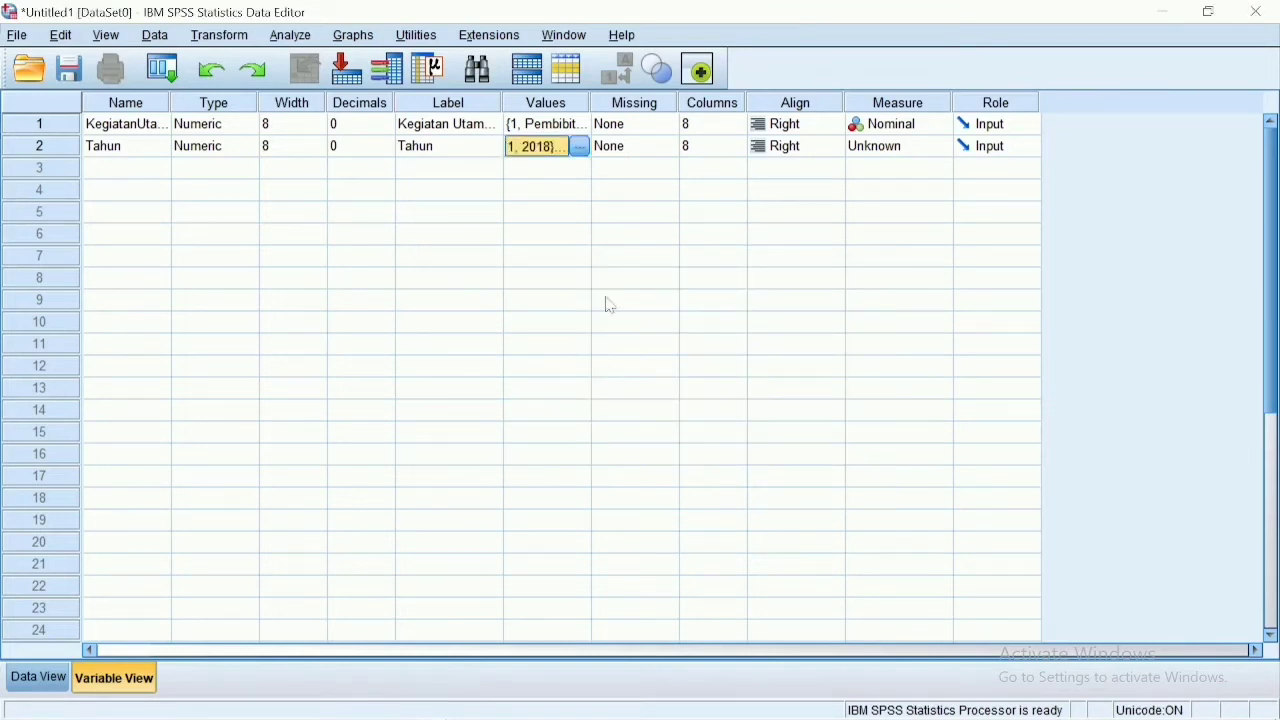
{"action": "left_click", "coordinate": [882, 150]}
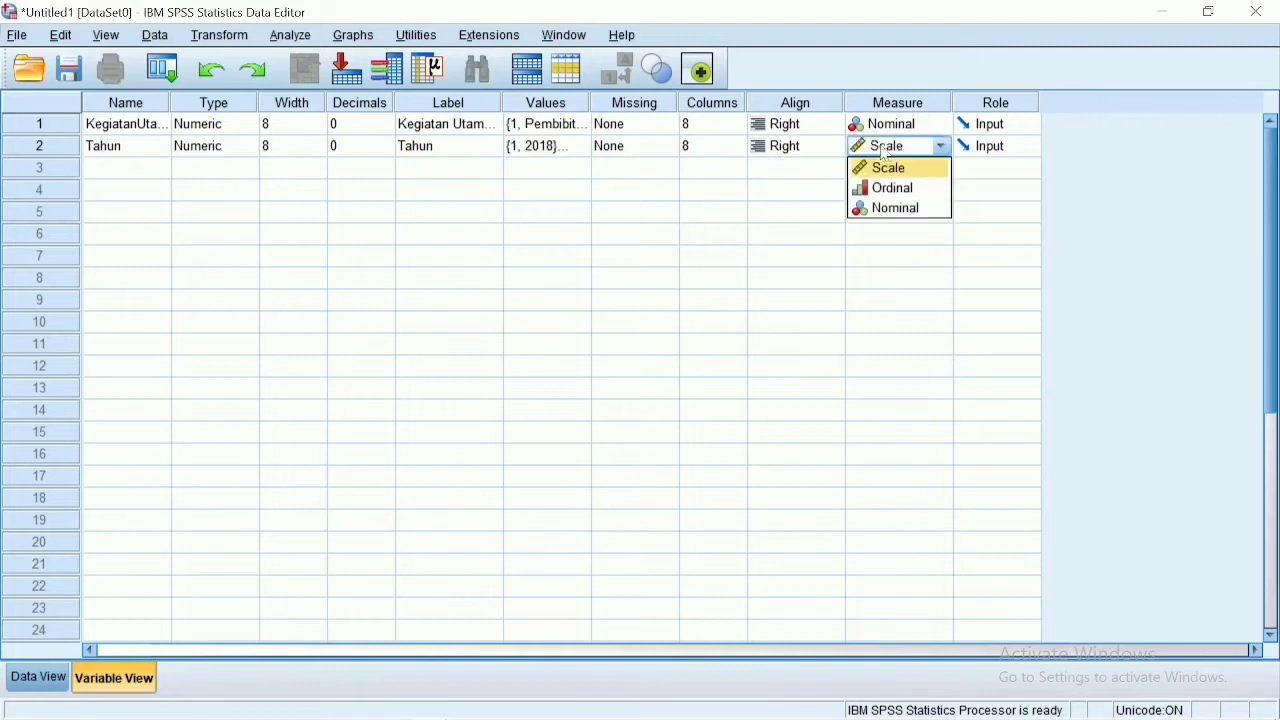
{"action": "left_click", "coordinate": [905, 208]}
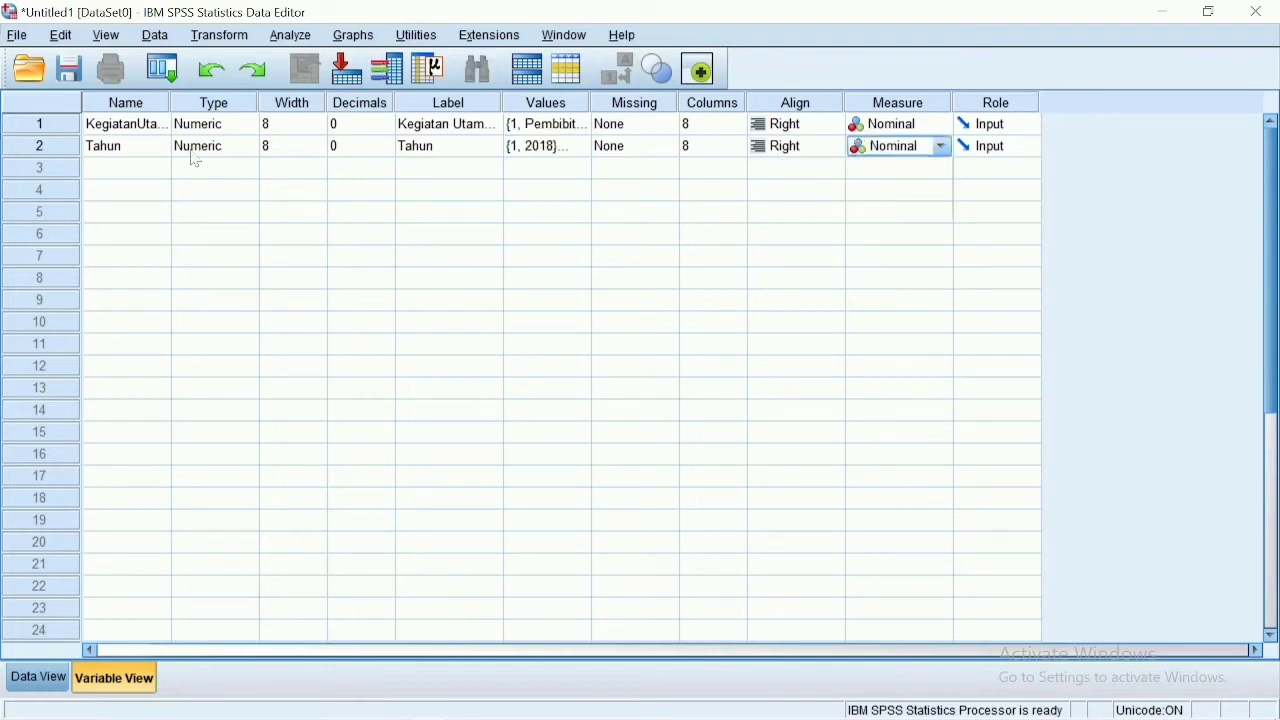
Step: Create a third variable named JumlahPerusahaanAyamPetelur and label it "Jumlah Perusahaan Ayam Petelur", using the heading in the Excel sheet
{"action": "left_click", "coordinate": [136, 175]}
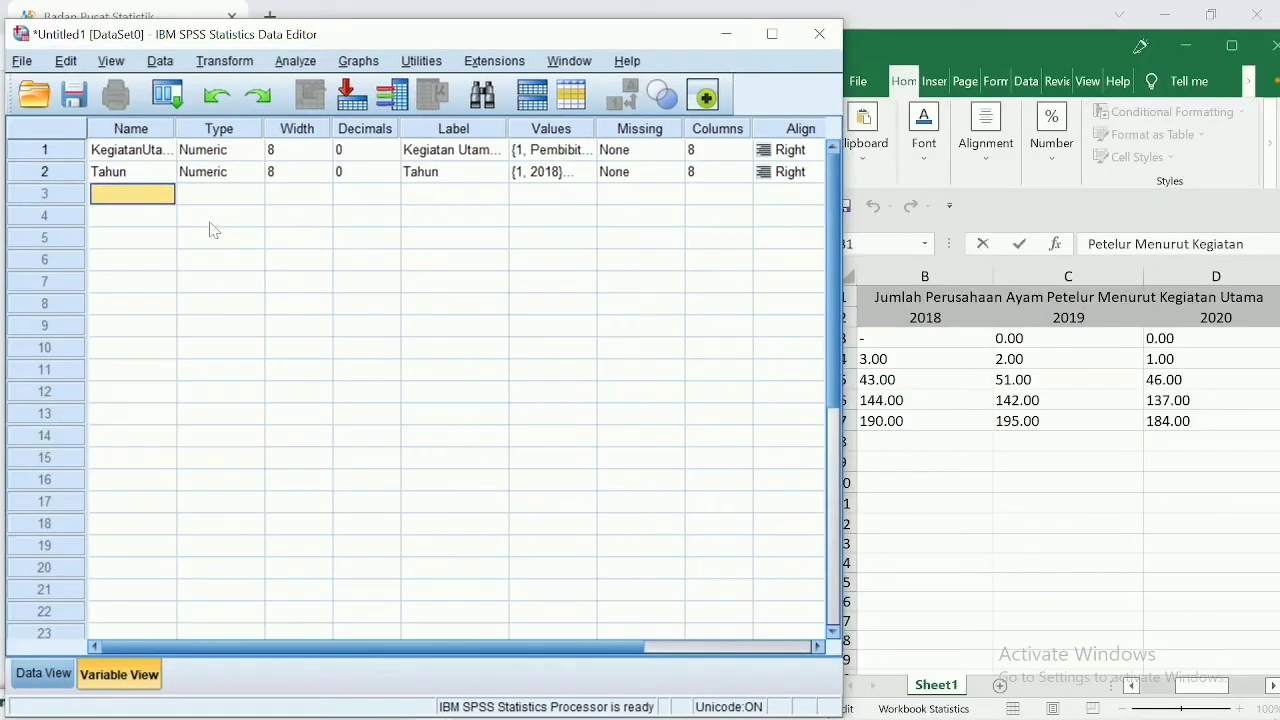
{"action": "key", "text": "ctrl+v"}
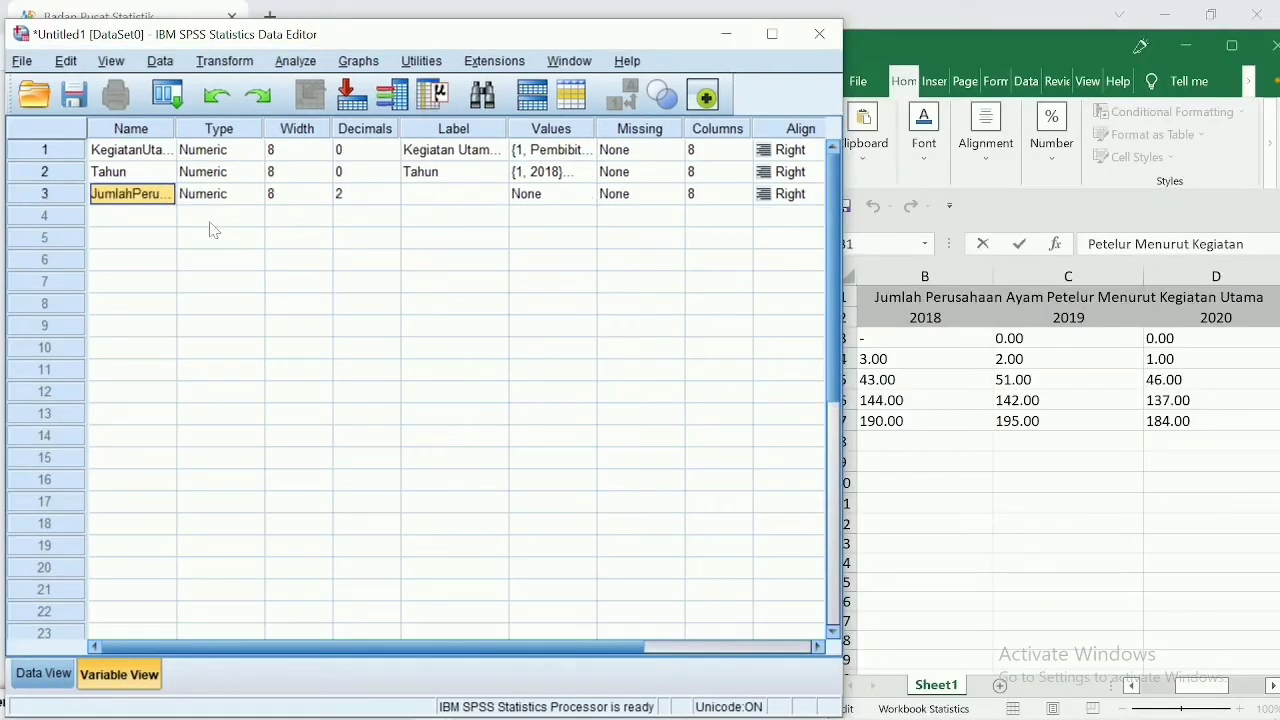
{"action": "left_click", "coordinate": [444, 196]}
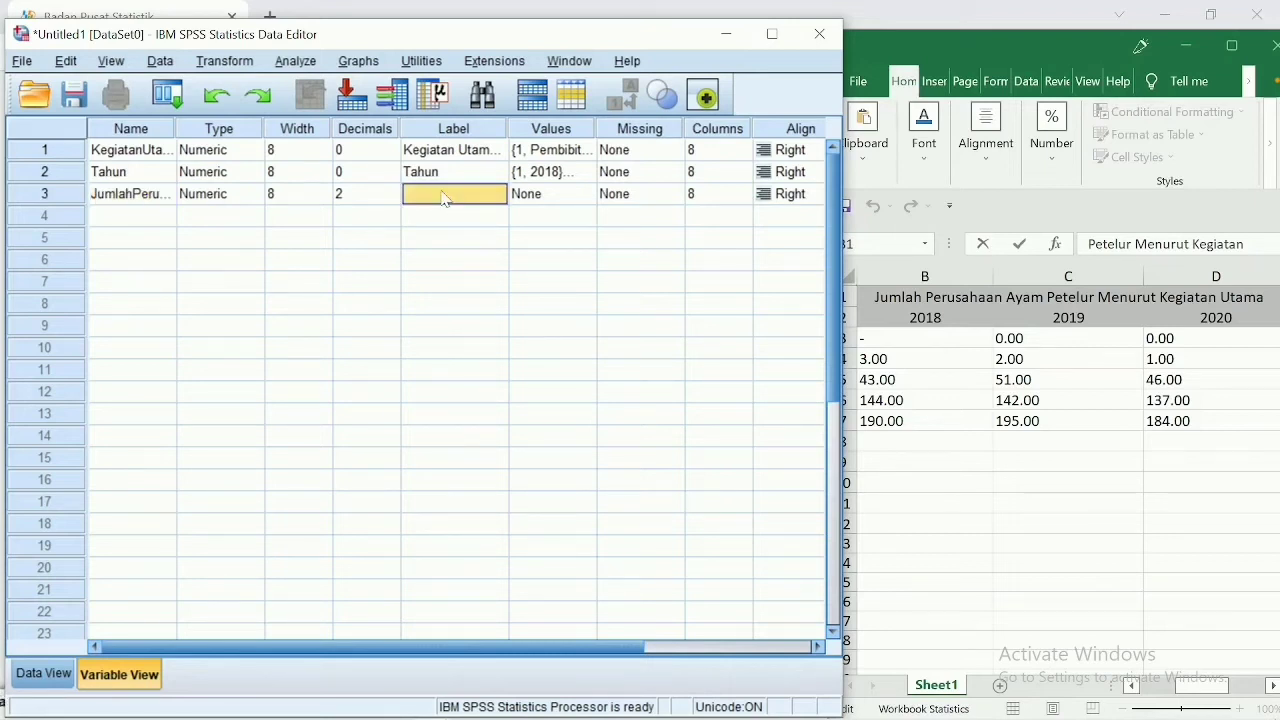
{"action": "left_click", "coordinate": [922, 300]}
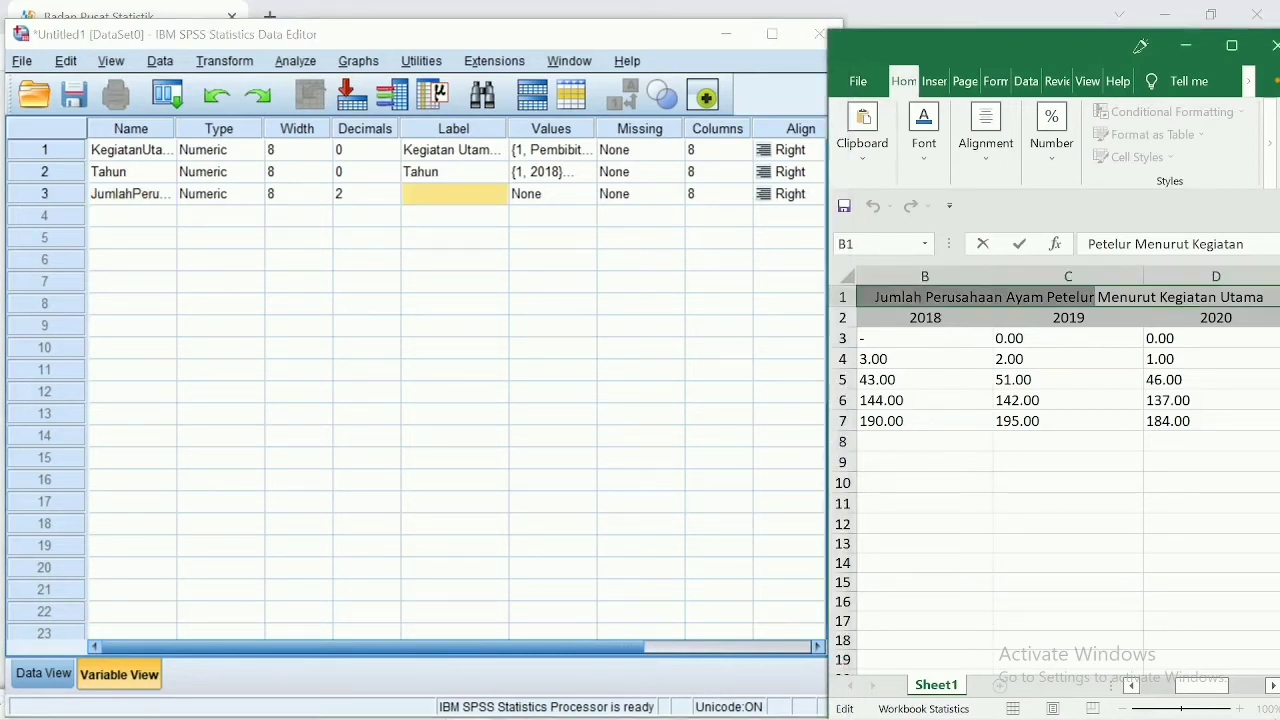
{"action": "left_click", "coordinate": [463, 194]}
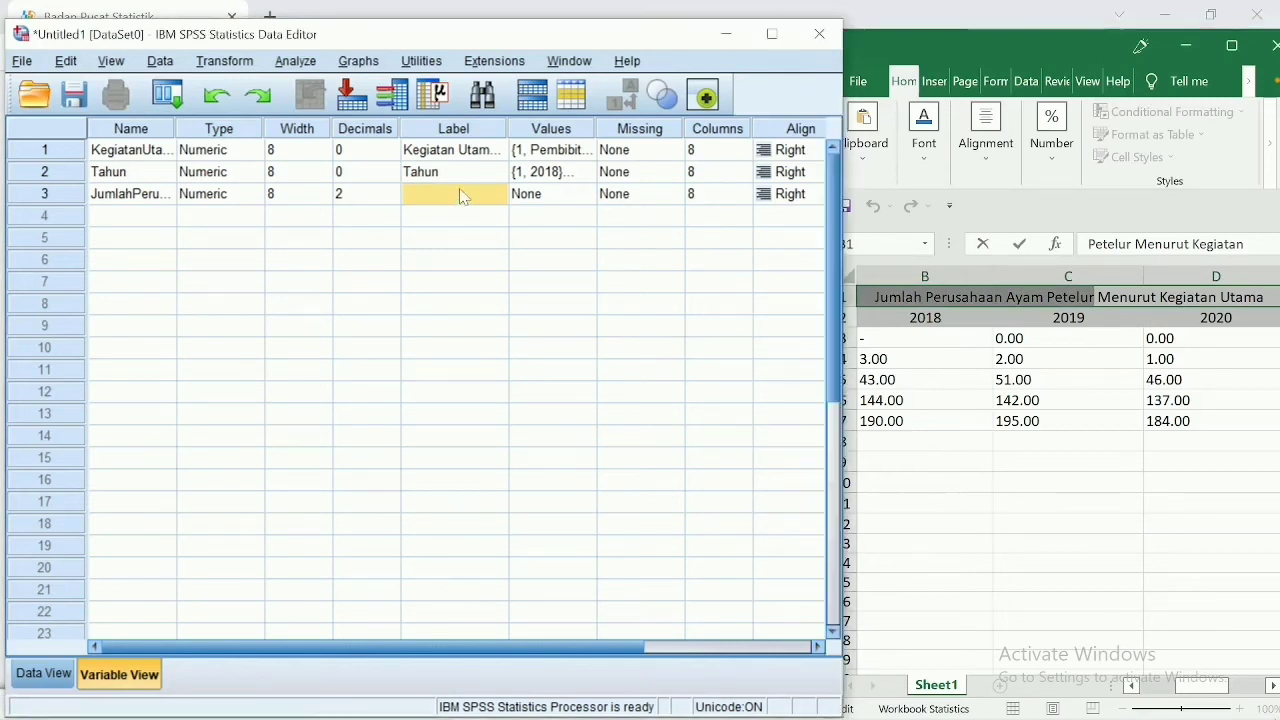
{"action": "type", "text": "Jumlah Perusahaan Ayam Petelur"}
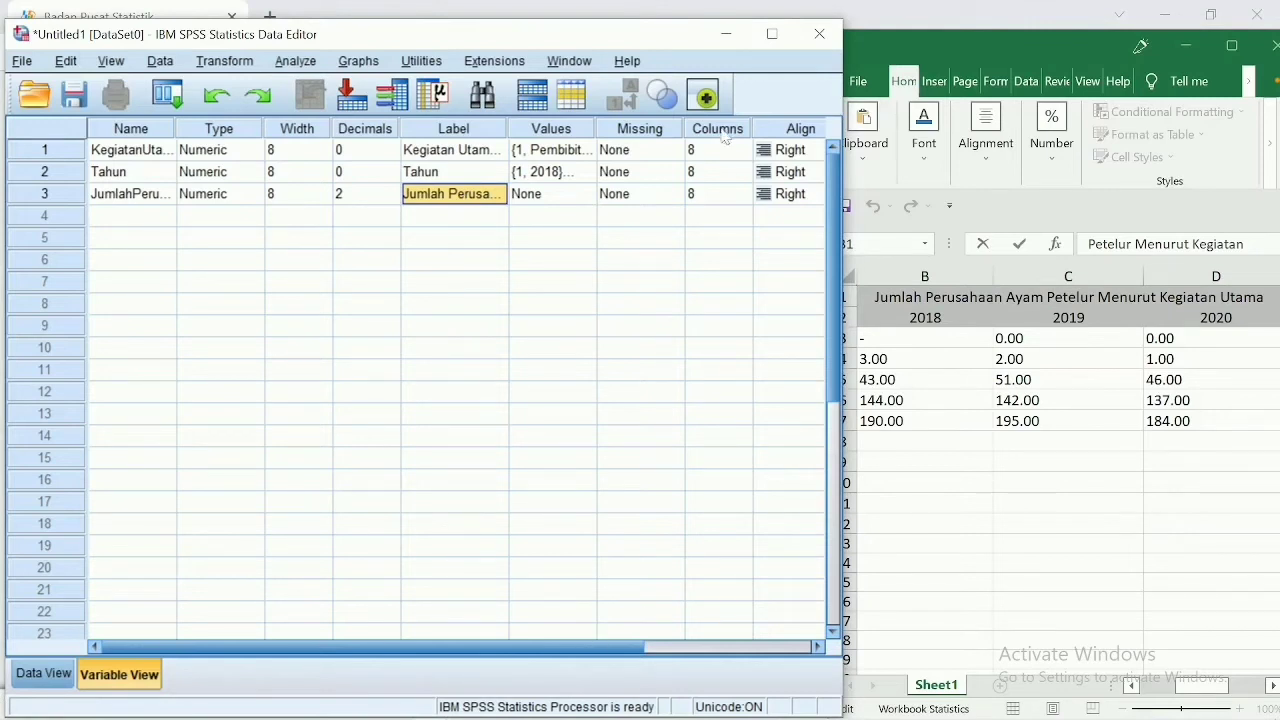
Step: Maximize the Data Editor and set the third variable's measurement level to Scale
{"action": "left_click", "coordinate": [765, 37]}
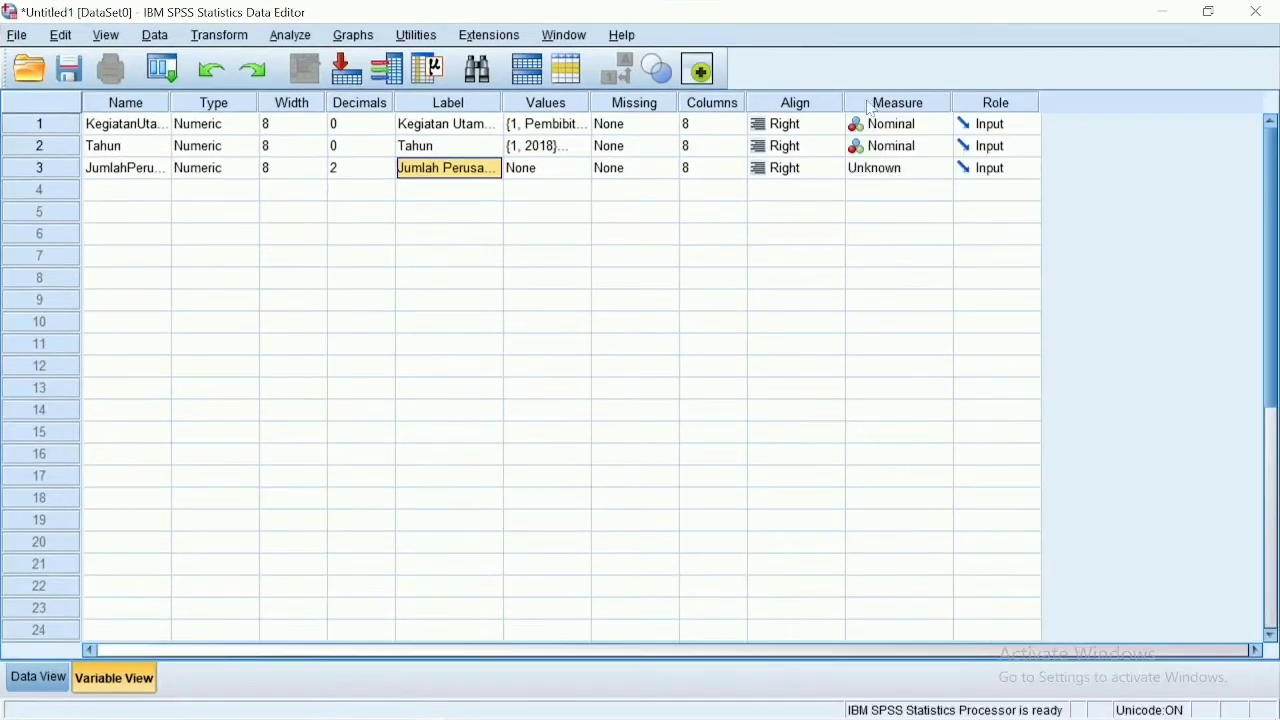
{"action": "left_click", "coordinate": [908, 176]}
{"action": "left_click", "coordinate": [876, 190]}
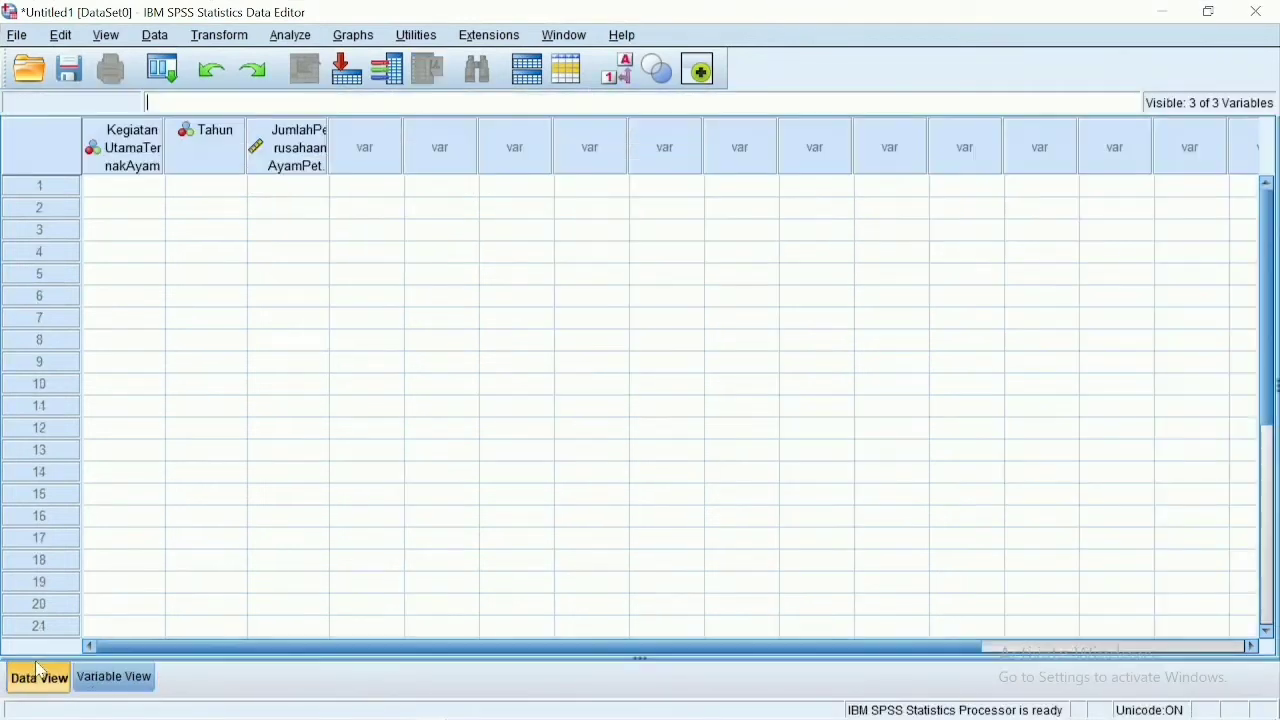
Step: In the data sheet, fill rows 1 to 12 of KegiatanUtamaTernakAyam with the codes 1, 2, 3, 4 repeated three times
{"action": "left_click", "coordinate": [39, 676]}
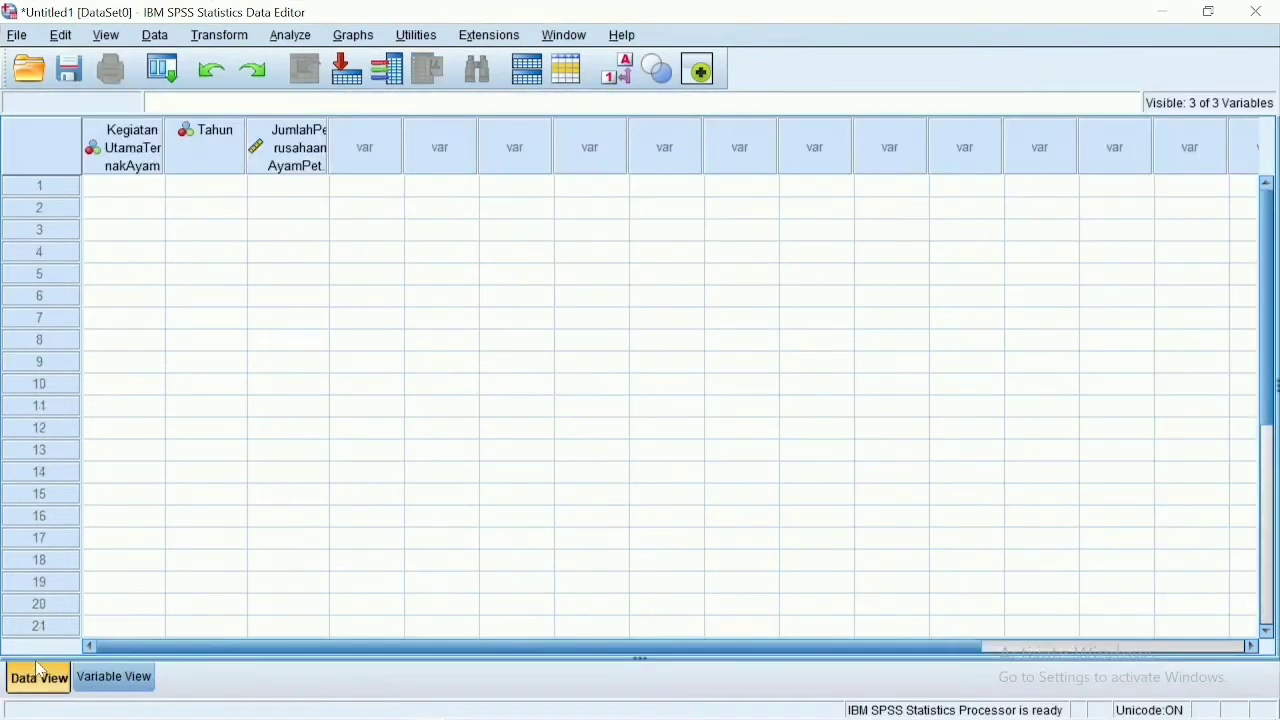
{"action": "left_click", "coordinate": [147, 195]}
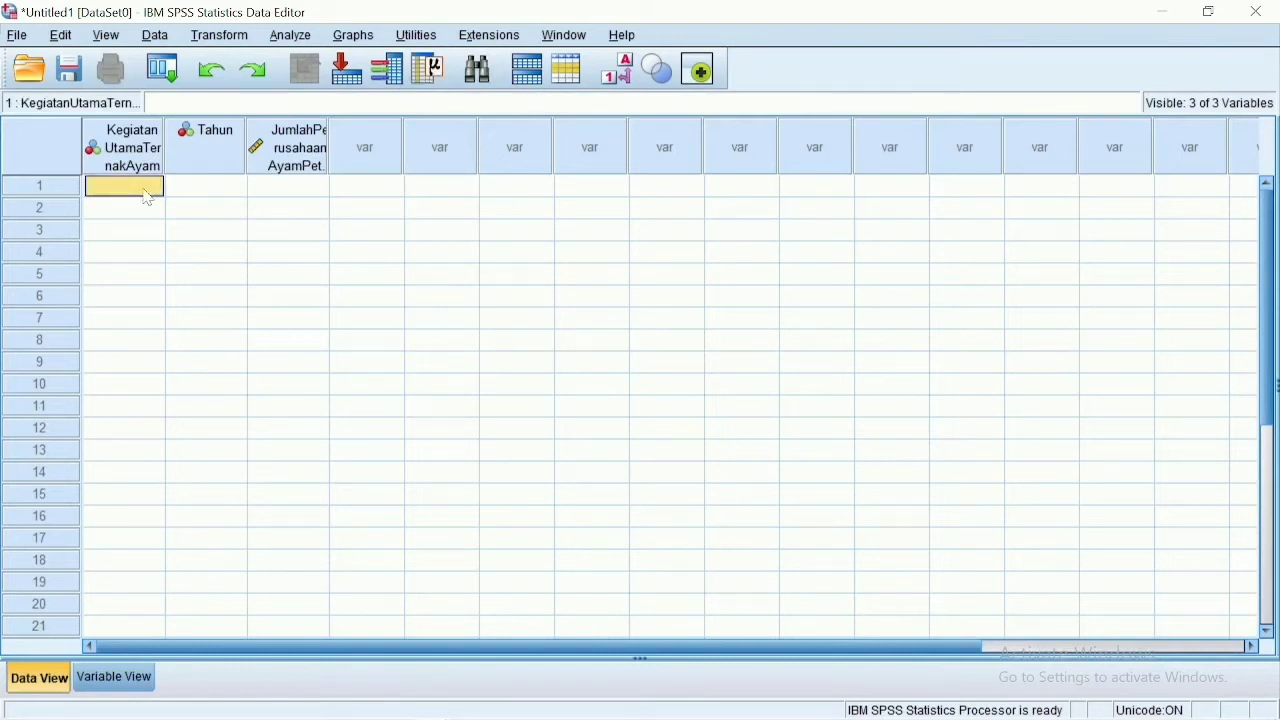
{"action": "type", "text": "1"}
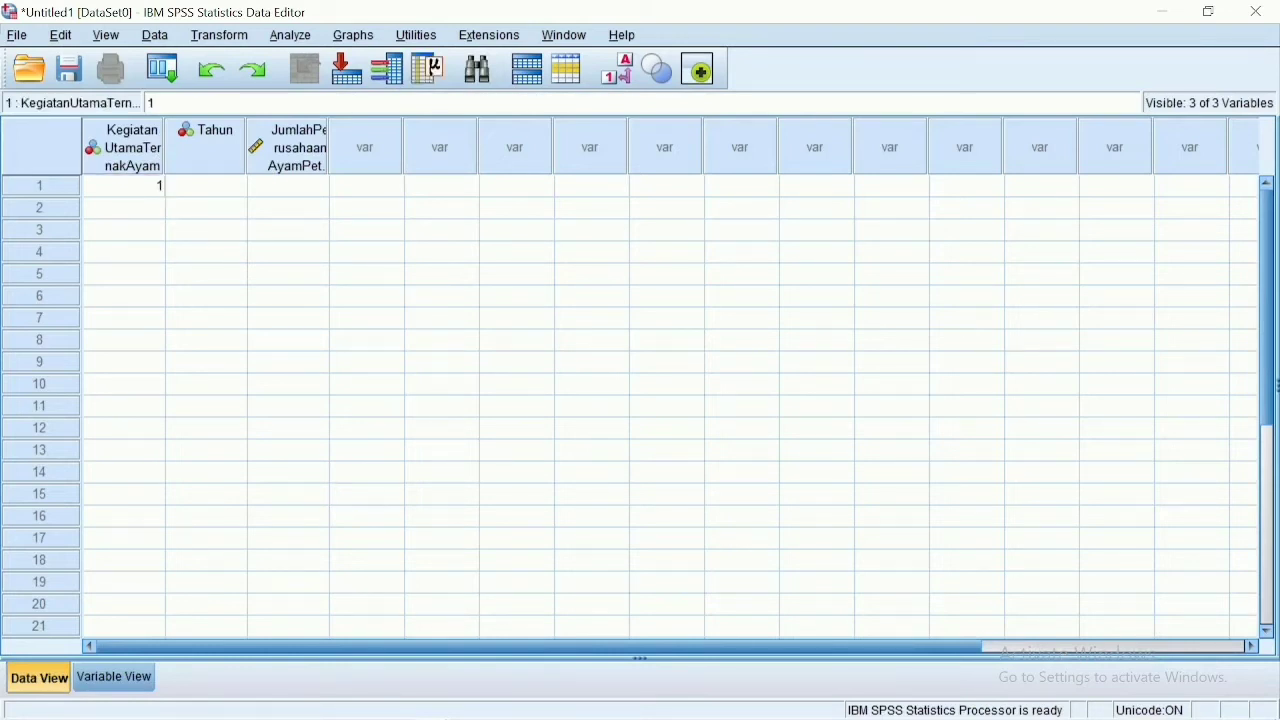
{"action": "key", "text": "Return"}
{"action": "type", "text": "2"}
{"action": "key", "text": "Return"}
{"action": "type", "text": "3"}
{"action": "key", "text": "Return"}
{"action": "type", "text": "4"}
{"action": "key", "text": "Return"}
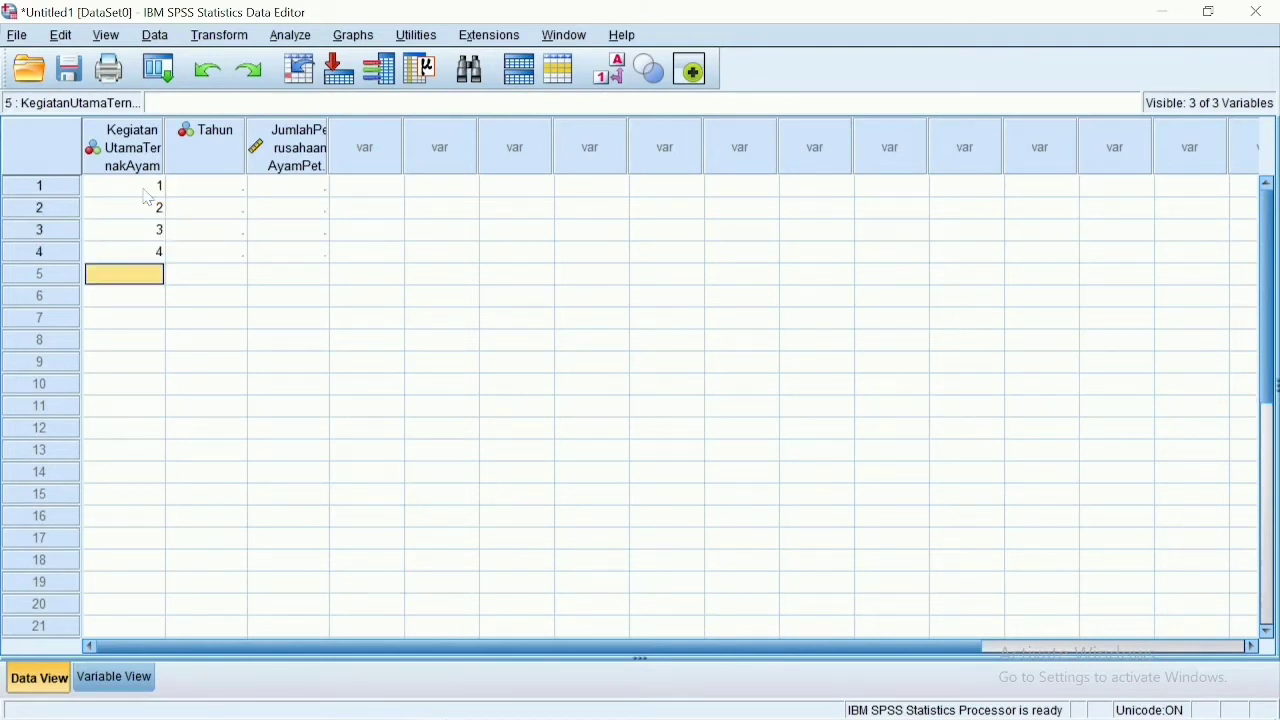
{"action": "type", "text": "1"}
{"action": "key", "text": "Return"}
{"action": "type", "text": "2"}
{"action": "key", "text": "Return"}
{"action": "type", "text": "3"}
{"action": "key", "text": "Return"}
{"action": "type", "text": "4"}
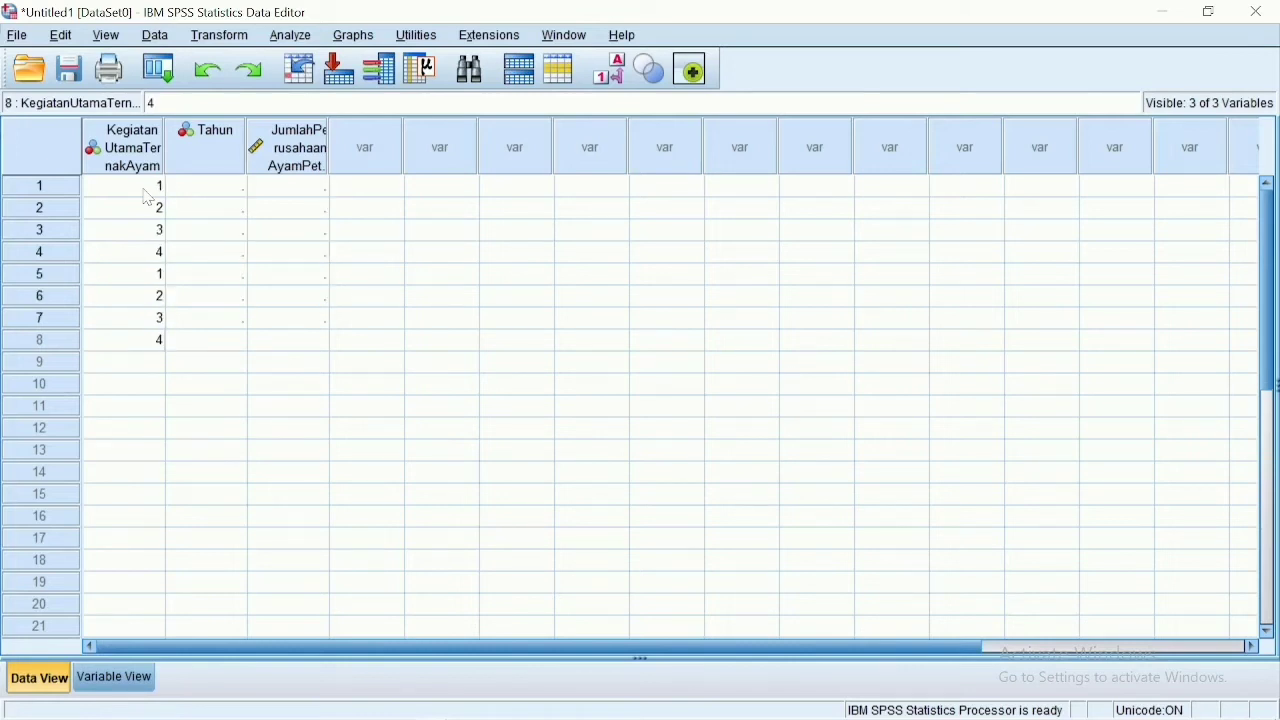
{"action": "key", "text": "Return"}
{"action": "type", "text": "1"}
{"action": "key", "text": "Return"}
{"action": "type", "text": "2"}
{"action": "key", "text": "Return"}
{"action": "type", "text": "3"}
{"action": "key", "text": "Return"}
{"action": "type", "text": "4"}
{"action": "key", "text": "Return"}
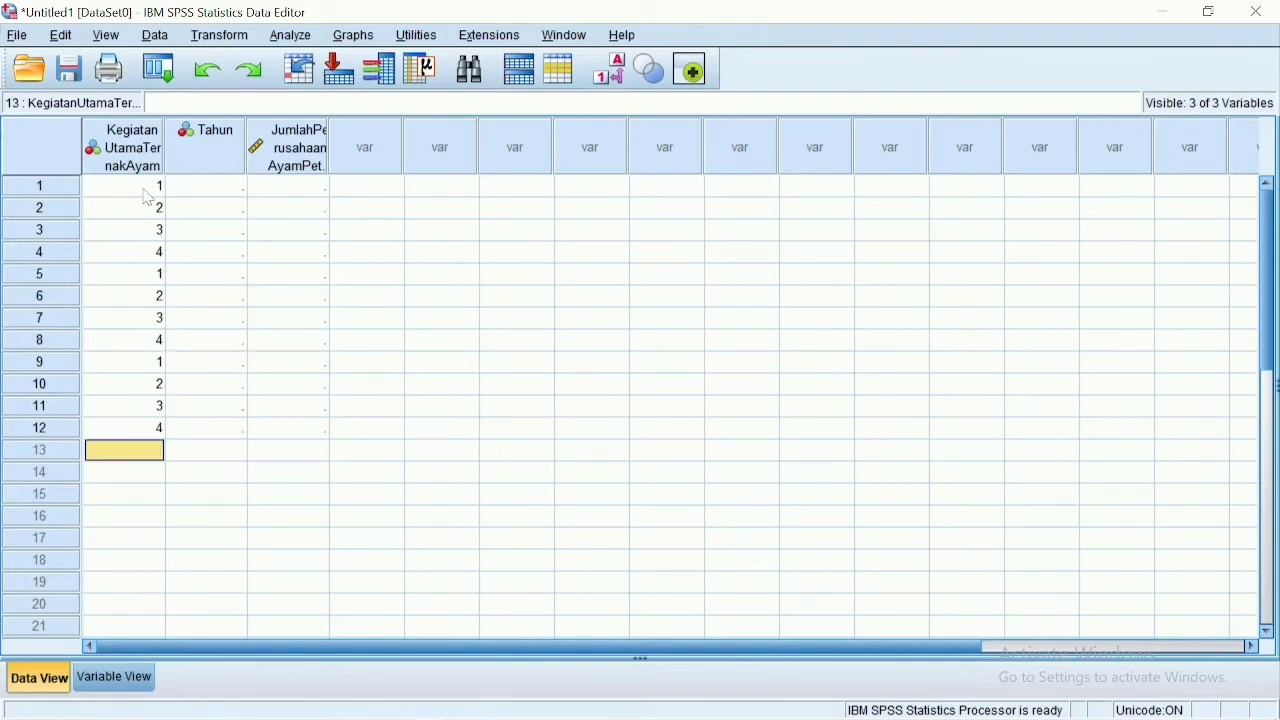
Step: Fill Tahun with year codes: 1 in rows 1 to 4, 2 in rows 5 to 8, and 3 in rows 9 to 12
{"action": "left_click", "coordinate": [192, 188]}
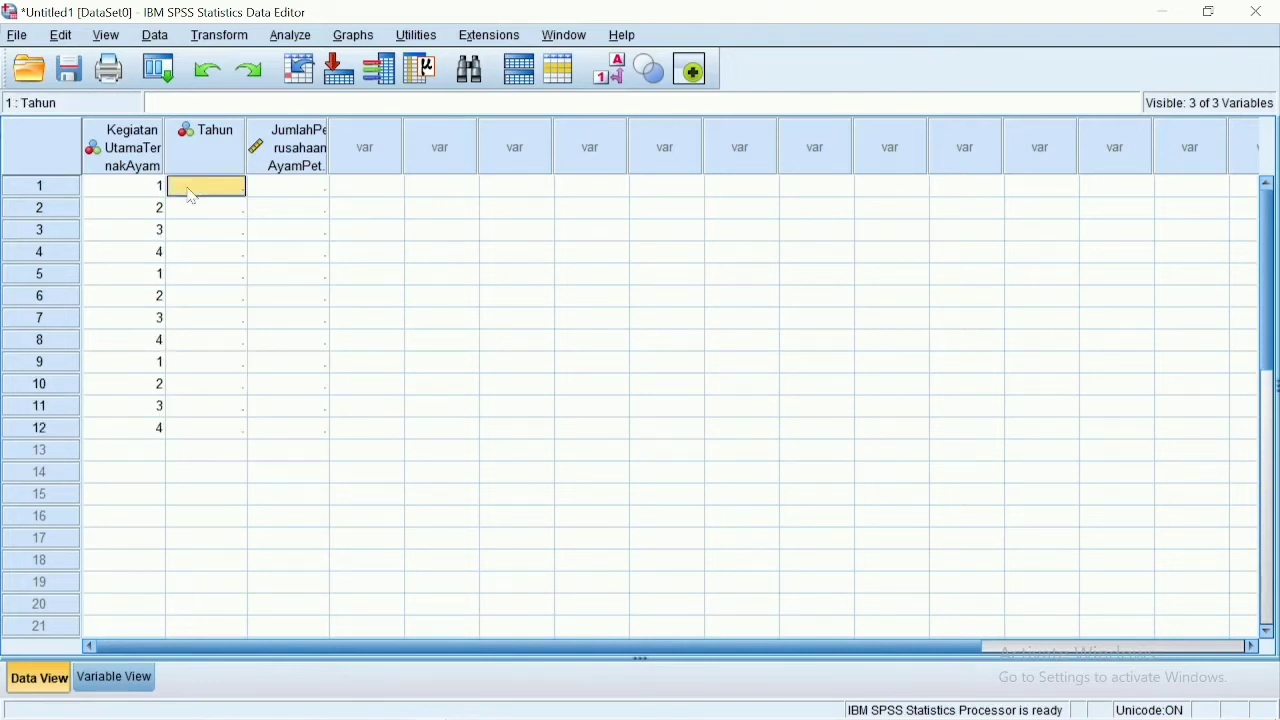
{"action": "type", "text": "1"}
{"action": "key", "text": "Return"}
{"action": "type", "text": "1"}
{"action": "key", "text": "Return"}
{"action": "type", "text": "1"}
{"action": "key", "text": "Return"}
{"action": "type", "text": "1"}
{"action": "key", "text": "Return"}
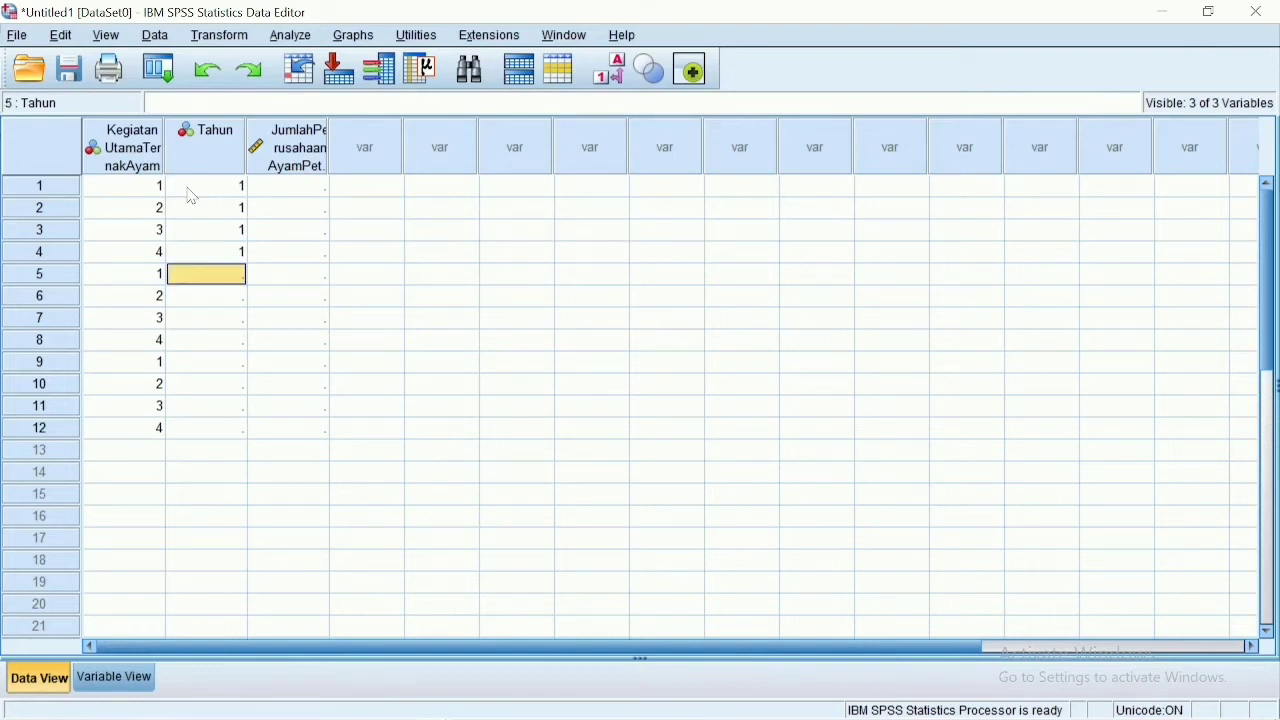
{"action": "type", "text": "2"}
{"action": "key", "text": "Return"}
{"action": "type", "text": "2"}
{"action": "key", "text": "Return"}
{"action": "type", "text": "22"}
{"action": "key", "text": "Return"}
{"action": "type", "text": "3"}
{"action": "key", "text": "Return"}
{"action": "type", "text": "3"}
{"action": "key", "text": "Return"}
{"action": "type", "text": "3"}
{"action": "key", "text": "Return"}
{"action": "type", "text": "3"}
{"action": "key", "text": "Return"}
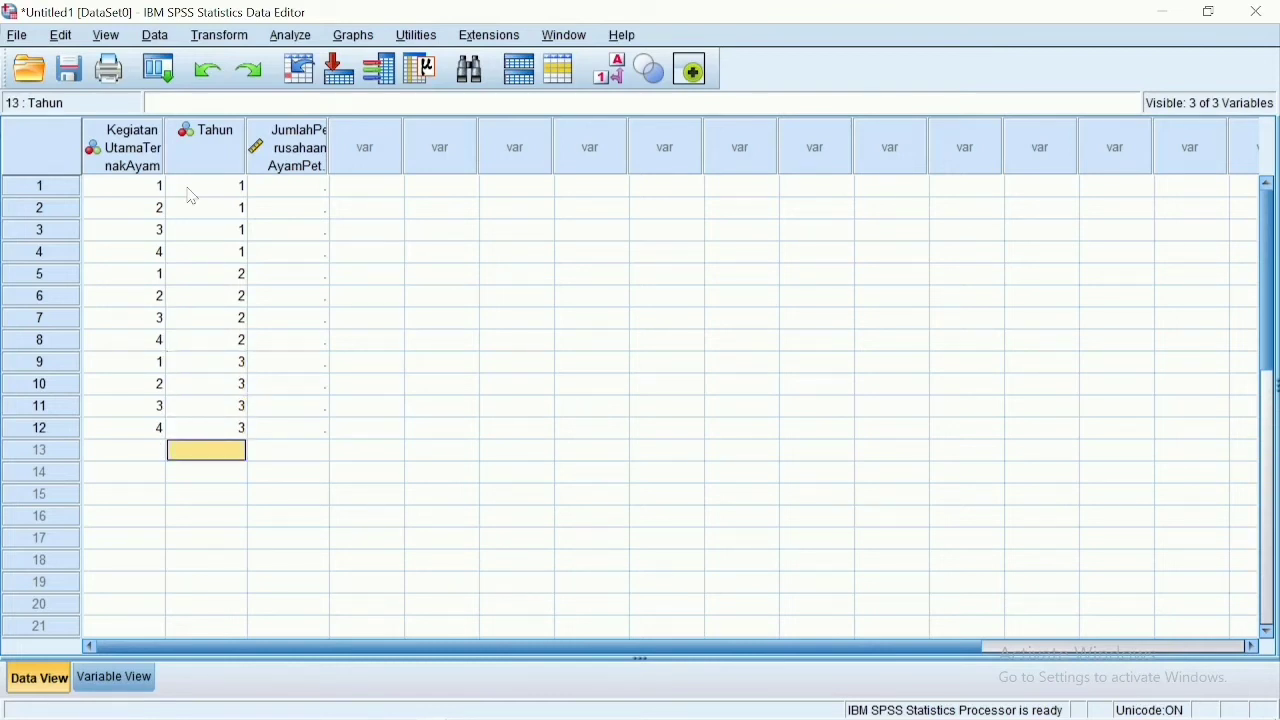
Step: Copy the 2018 figures for the four activities, excluding the total, from the Excel sheet into rows 1 to 4 of JumlahPerusahaanAyamPetelur
{"action": "left_click", "coordinate": [280, 192]}
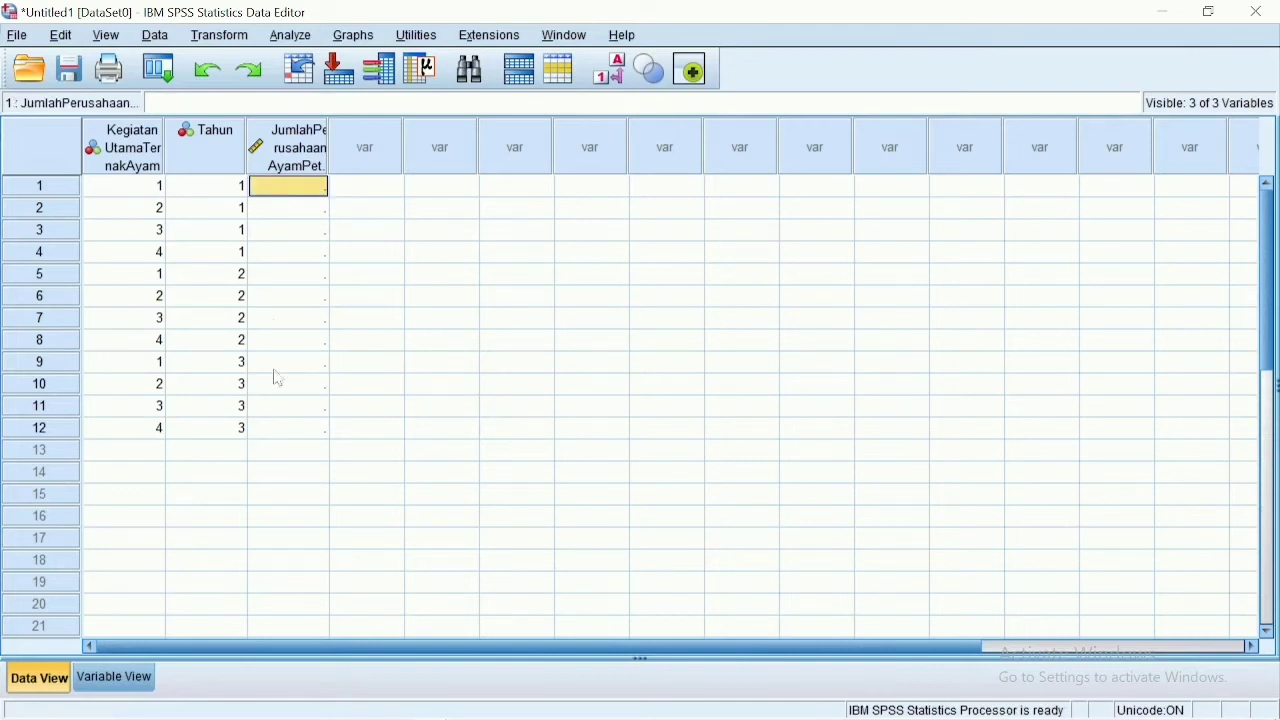
{"action": "left_click", "coordinate": [1210, 10]}
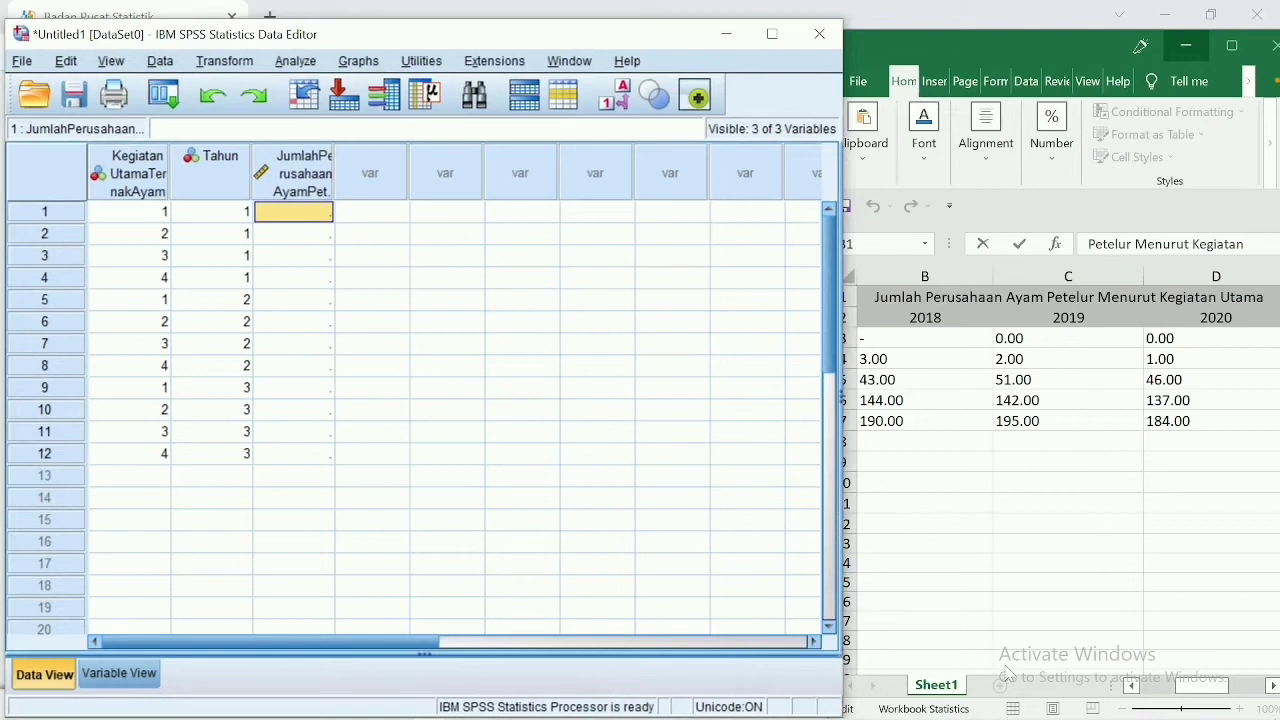
{"action": "left_click", "coordinate": [1180, 690]}
{"action": "left_click_drag", "start_coordinate": [1180, 690], "coordinate": [1170, 696]}
{"action": "left_click_drag", "start_coordinate": [1155, 341], "coordinate": [1152, 400]}
{"action": "key", "text": "ctrl+c"}
{"action": "left_click", "coordinate": [313, 220]}
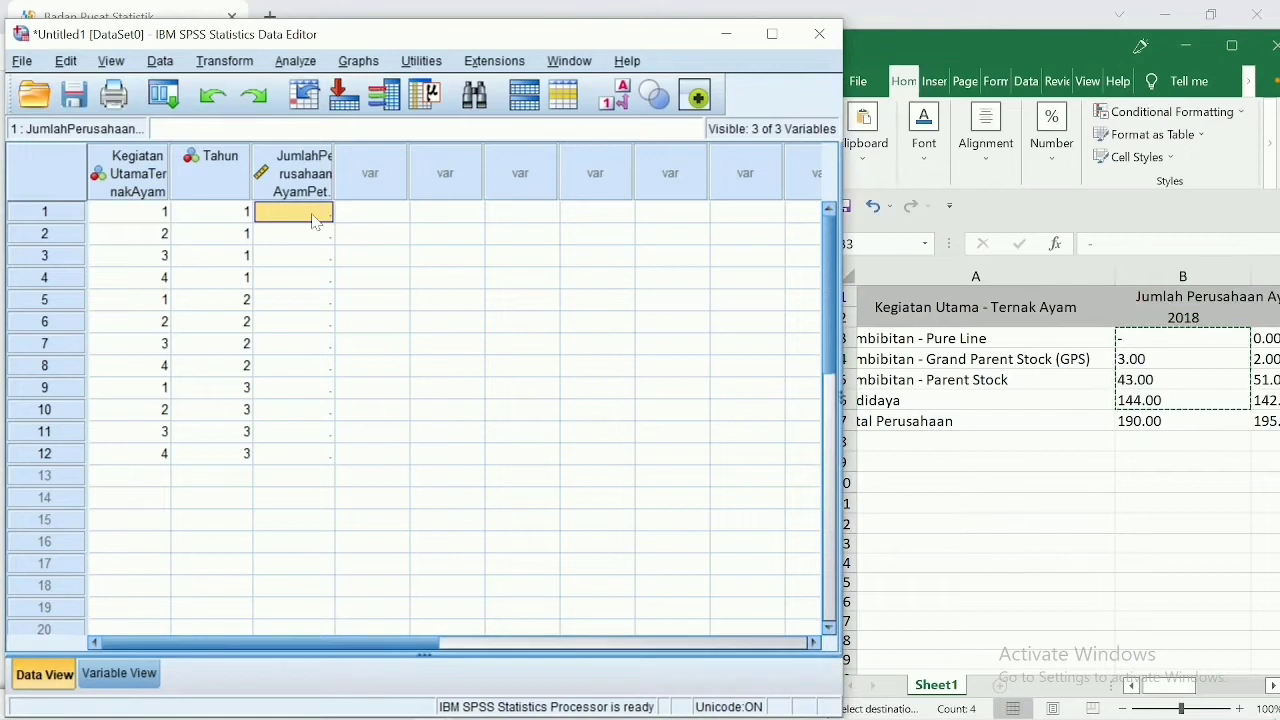
{"action": "key", "text": "ctrl+v"}
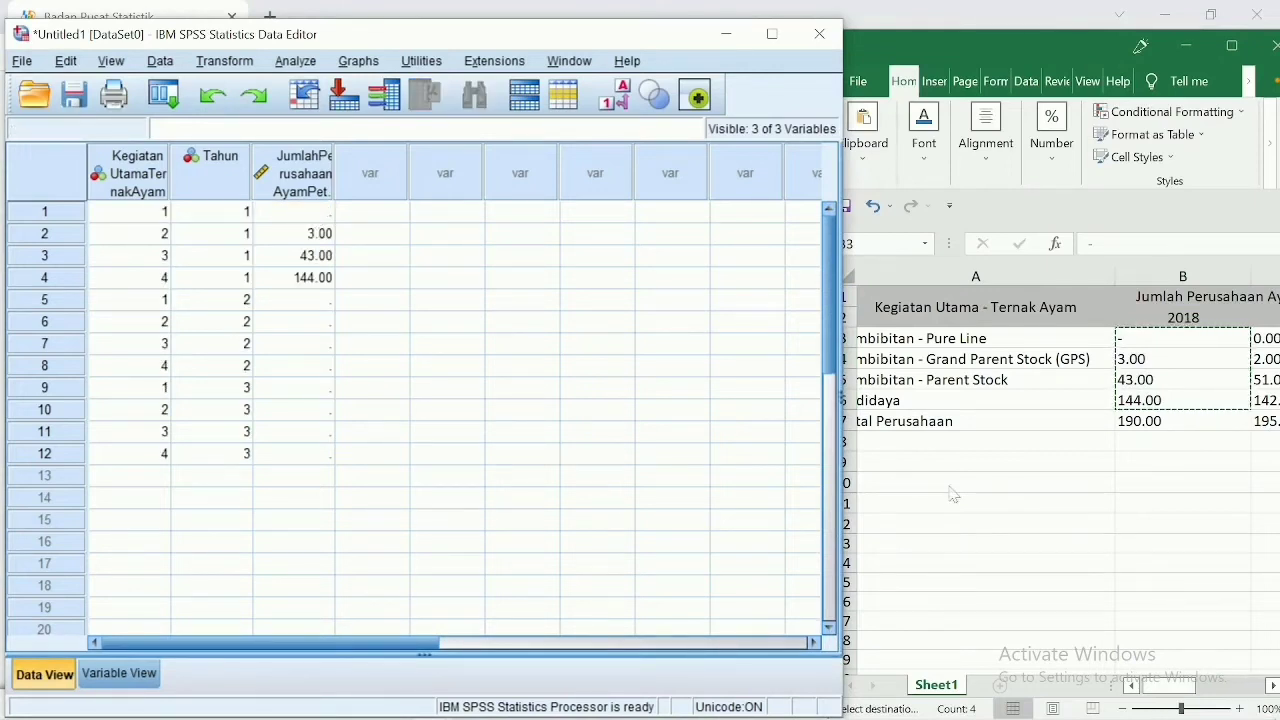
Step: Copy the 2019 figures for the four activities from the Excel sheet into rows 5 to 8 of JumlahPerusahaanAyamPetelur
{"action": "left_click", "coordinate": [1142, 690]}
{"action": "left_click_drag", "start_coordinate": [1195, 695], "coordinate": [1208, 695]}
{"action": "left_click_drag", "start_coordinate": [1094, 338], "coordinate": [1098, 399]}
{"action": "key", "text": "ctrl+c"}
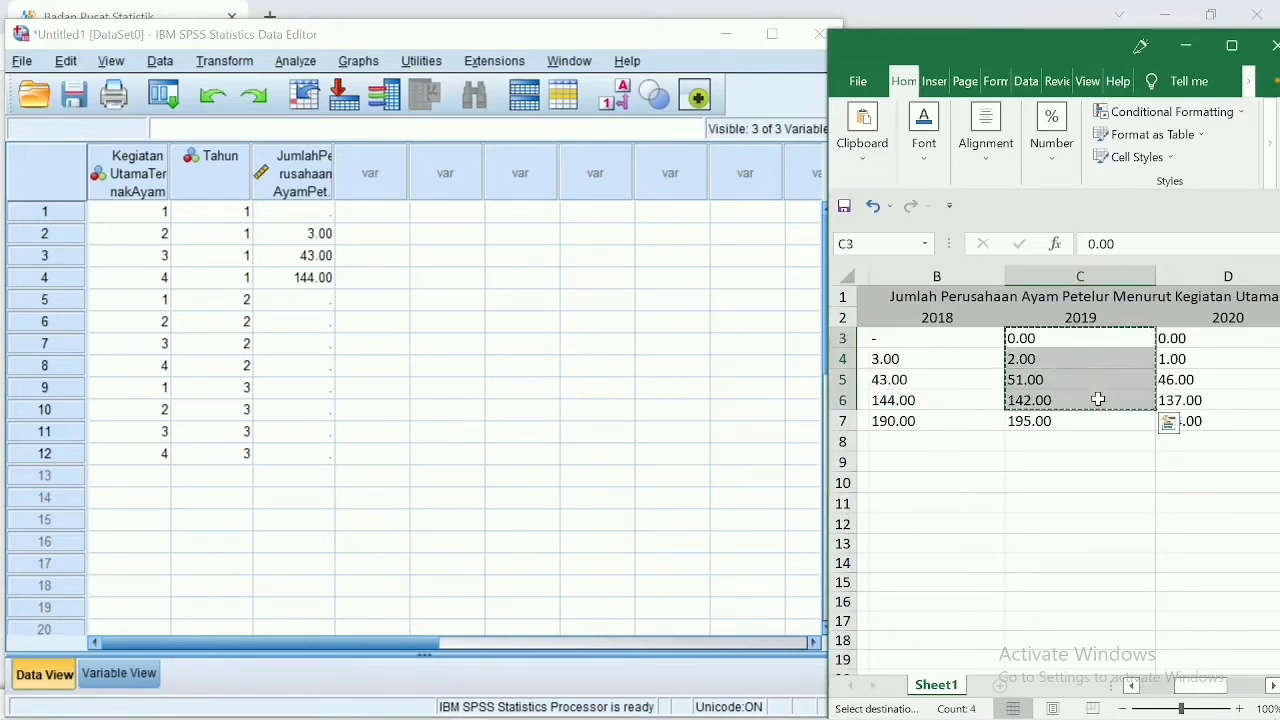
{"action": "left_click", "coordinate": [312, 299]}
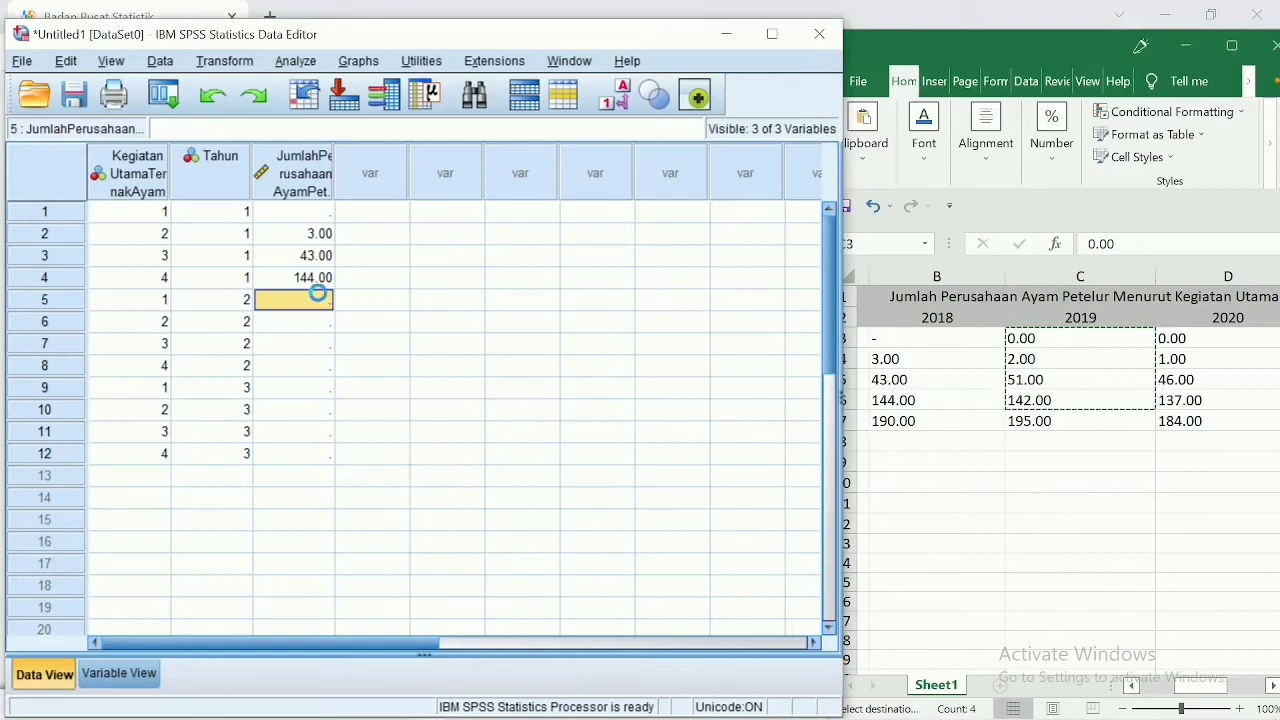
{"action": "key", "text": "ctrl+v"}
Step: Copy the four 2020 activity figures from Excel into rows 9 to 12 of JumlahPerusahaanAyamPetelur, and maximize the Data Editor
{"action": "left_click", "coordinate": [1212, 340]}
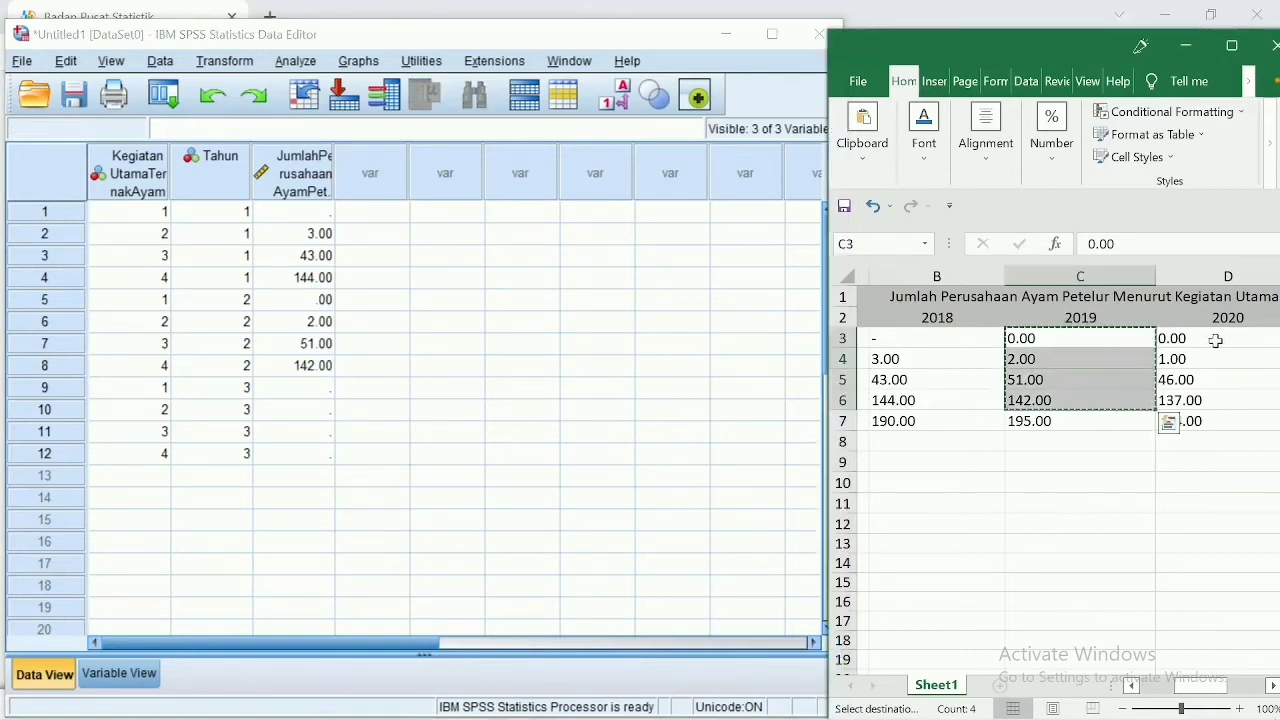
{"action": "left_click_drag", "start_coordinate": [1212, 340], "coordinate": [1211, 401]}
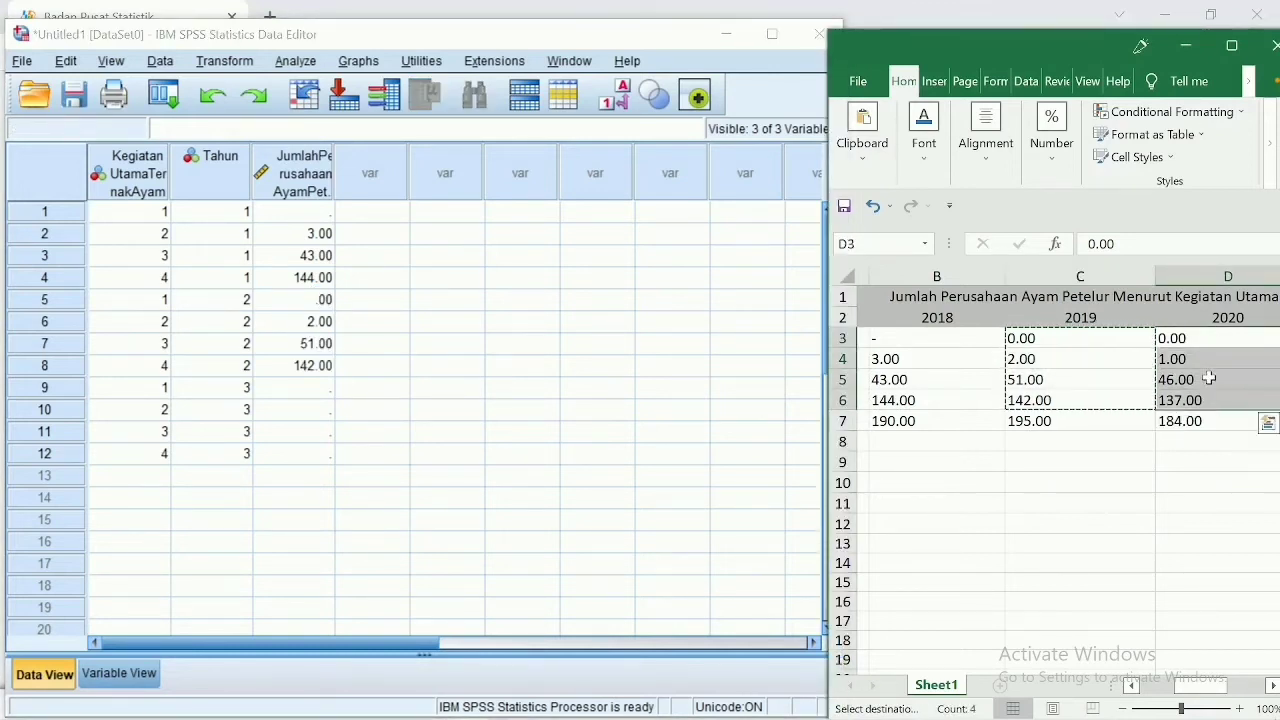
{"action": "key", "text": "ctrl+c"}
{"action": "left_click", "coordinate": [296, 392]}
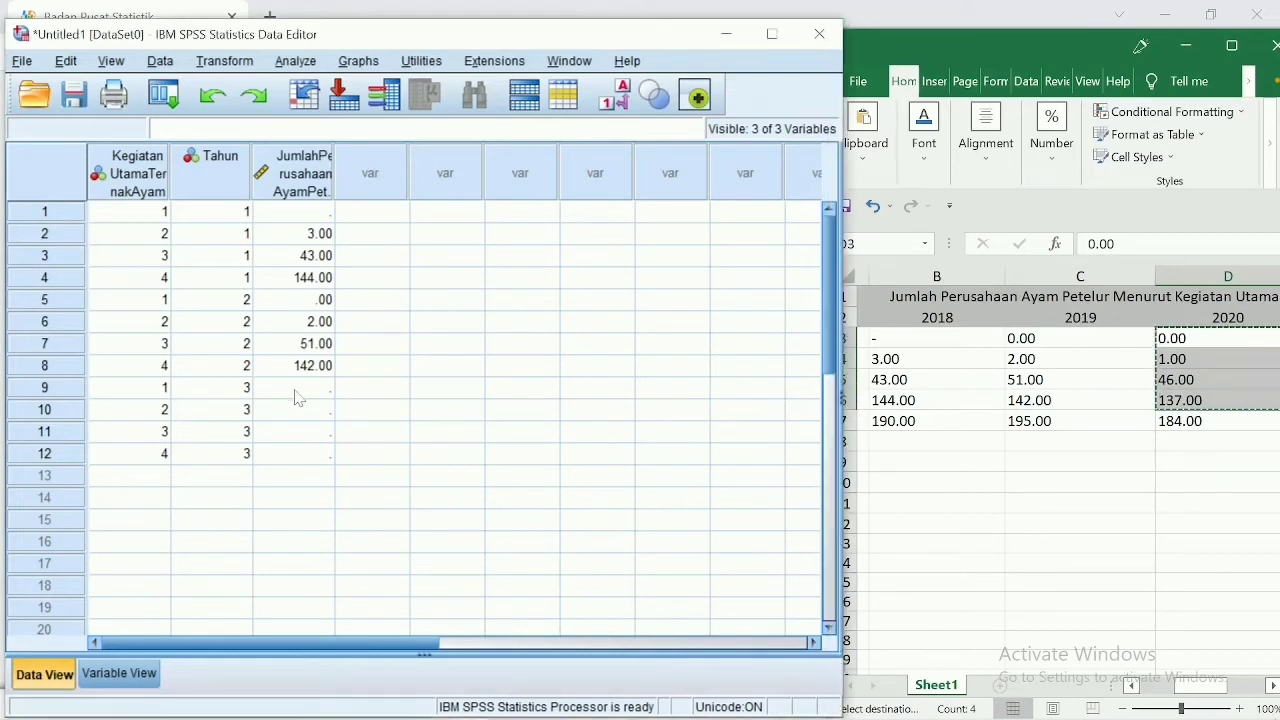
{"action": "key", "text": "ctrl+v"}
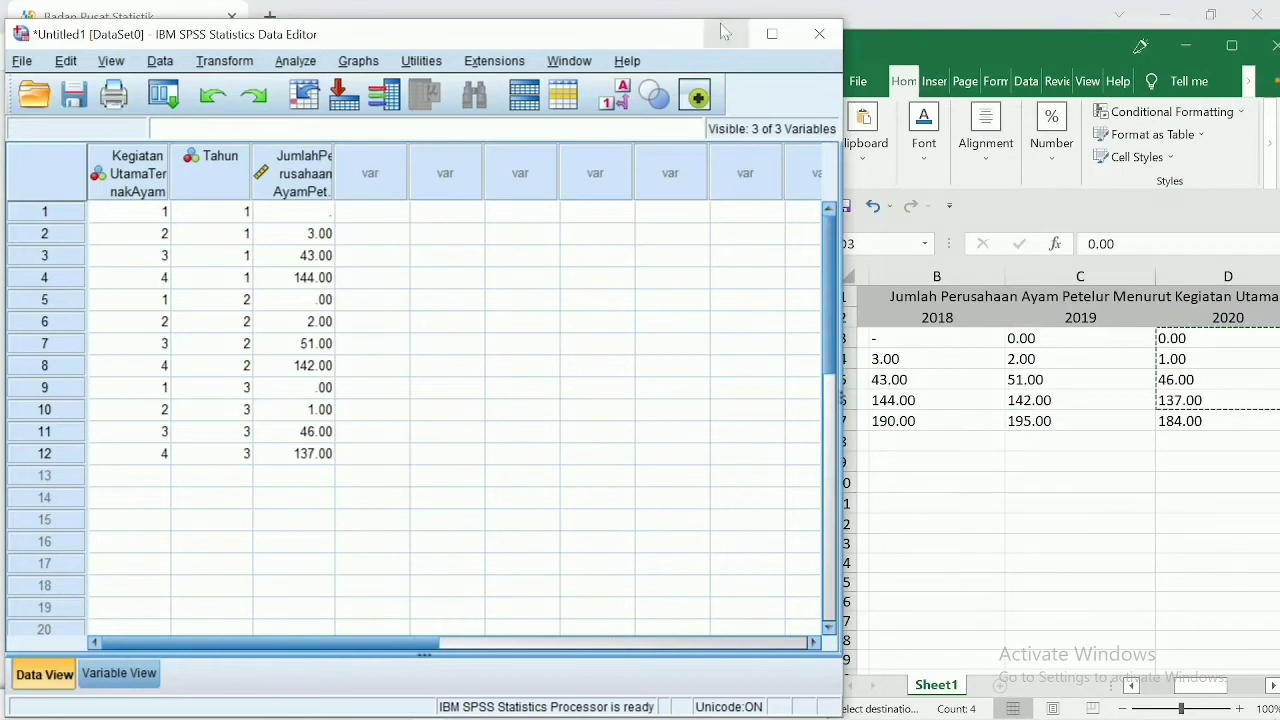
{"action": "left_click", "coordinate": [772, 34]}
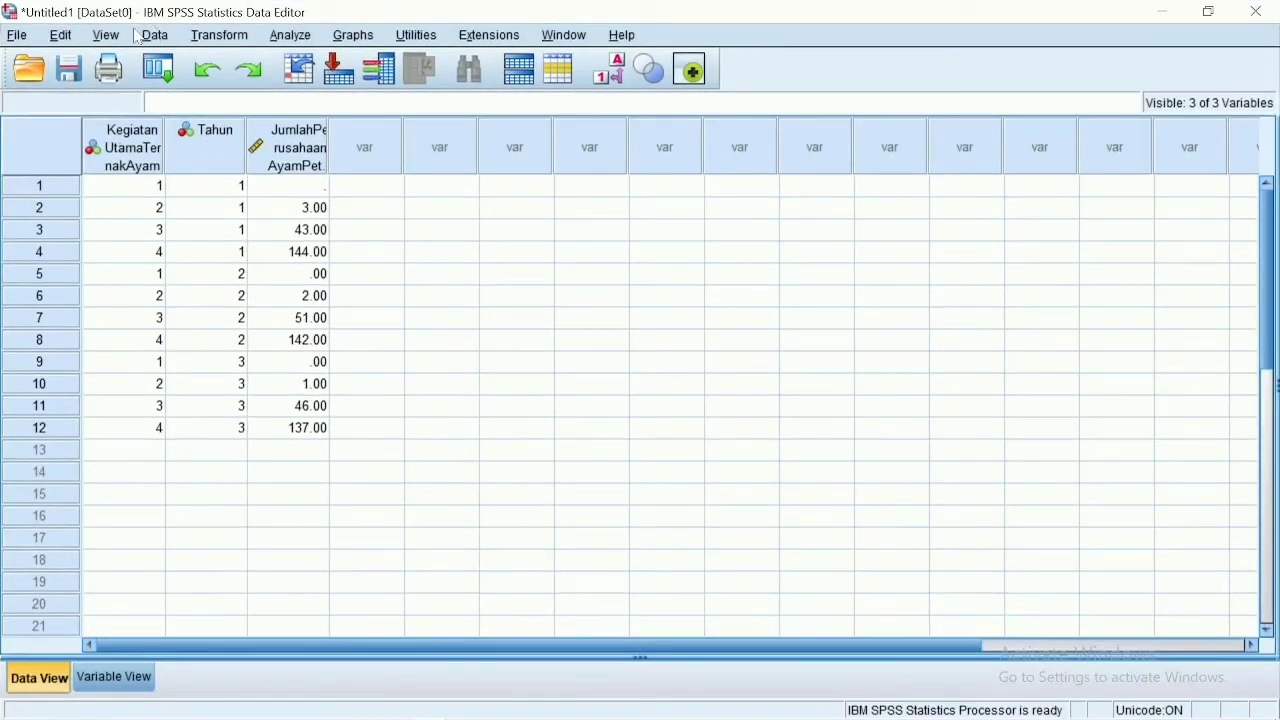
Step: Check the coding by displaying value labels in the data sheet and switching back to the numeric codes
{"action": "left_click", "coordinate": [105, 35]}
{"action": "left_click", "coordinate": [148, 184]}
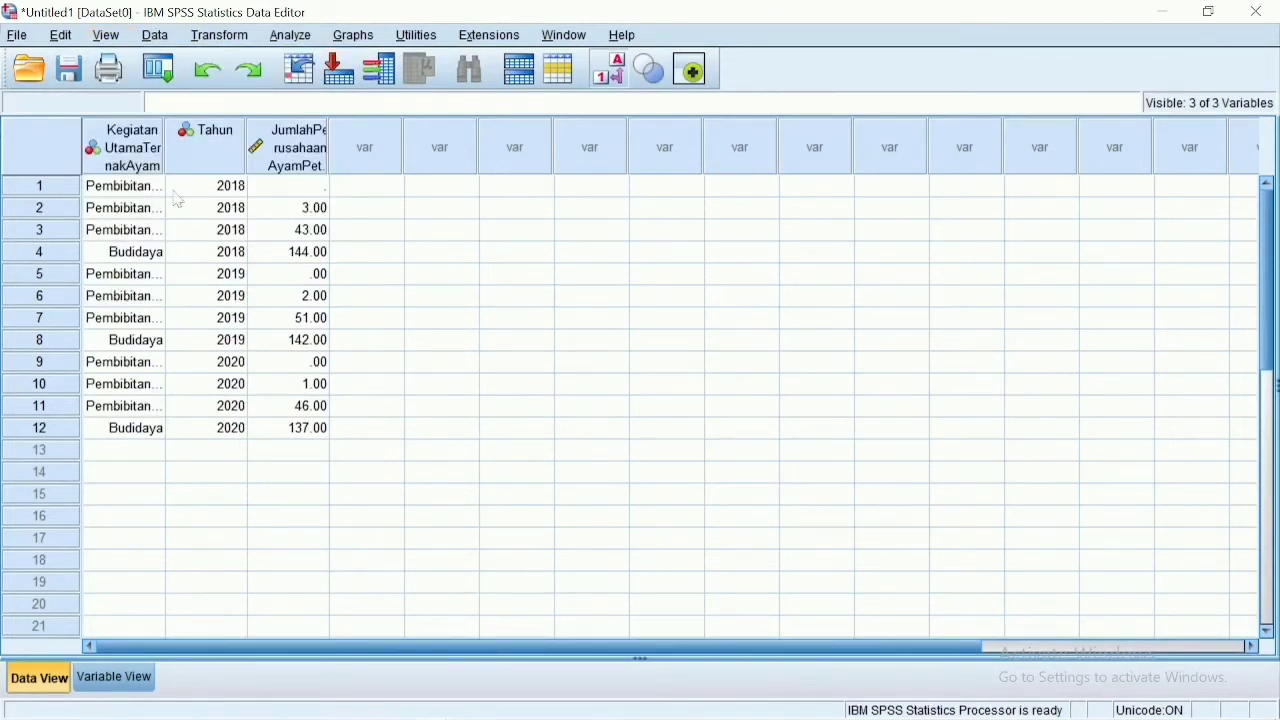
{"action": "left_click", "coordinate": [105, 35]}
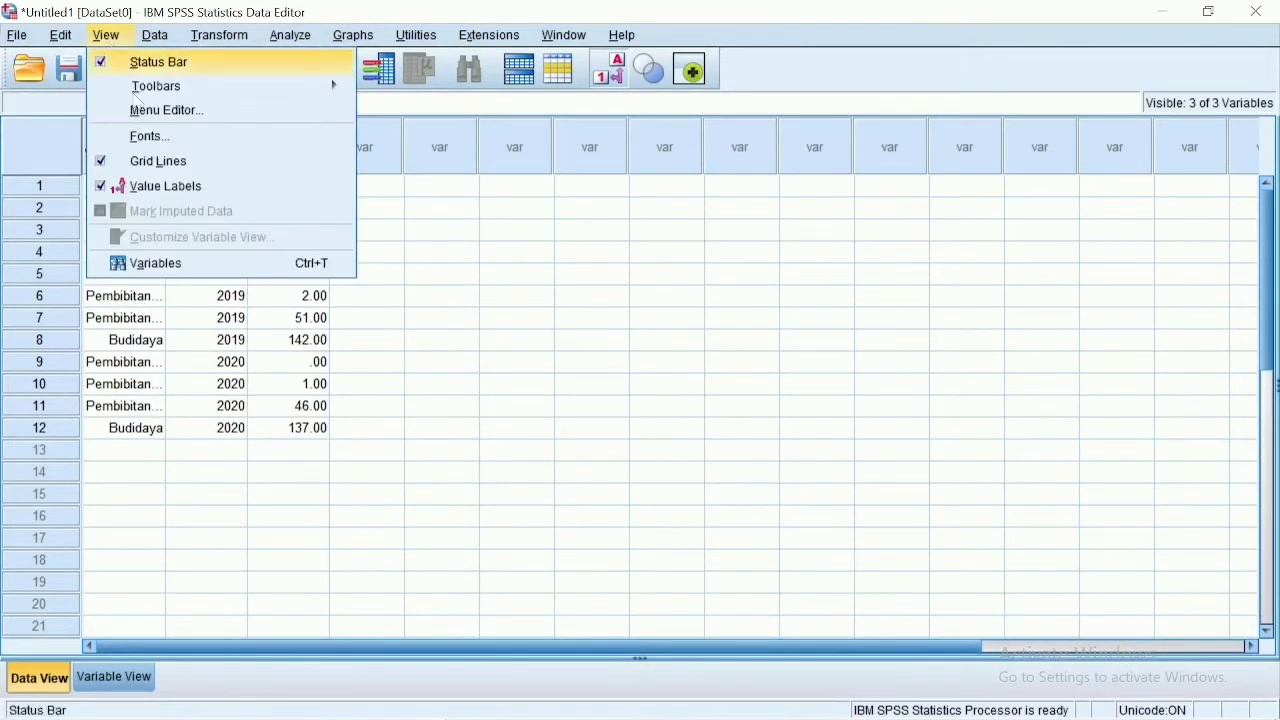
{"action": "left_click", "coordinate": [160, 184]}
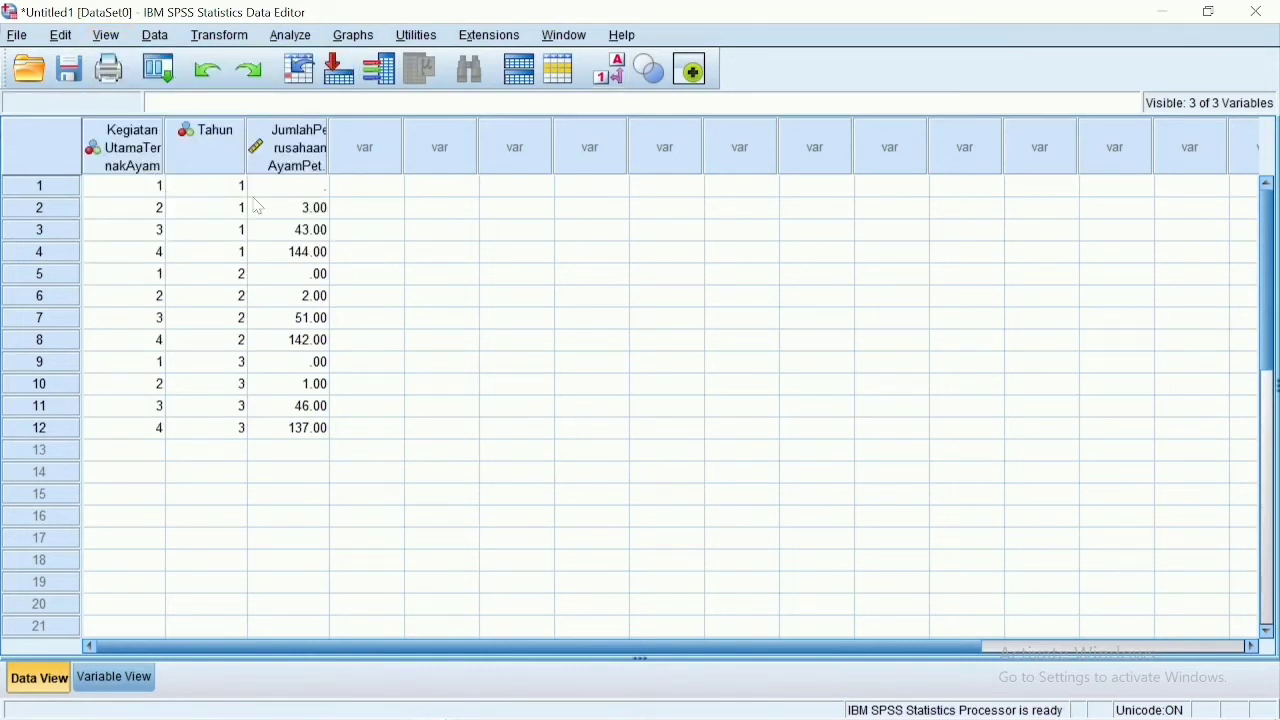
Step: Set up an Explore analysis with Jumlah Perusahaan Ayam Petelur as the dependent and KegiatanUtamaTernakAyam and Tahun as factors
{"action": "left_click", "coordinate": [276, 36]}
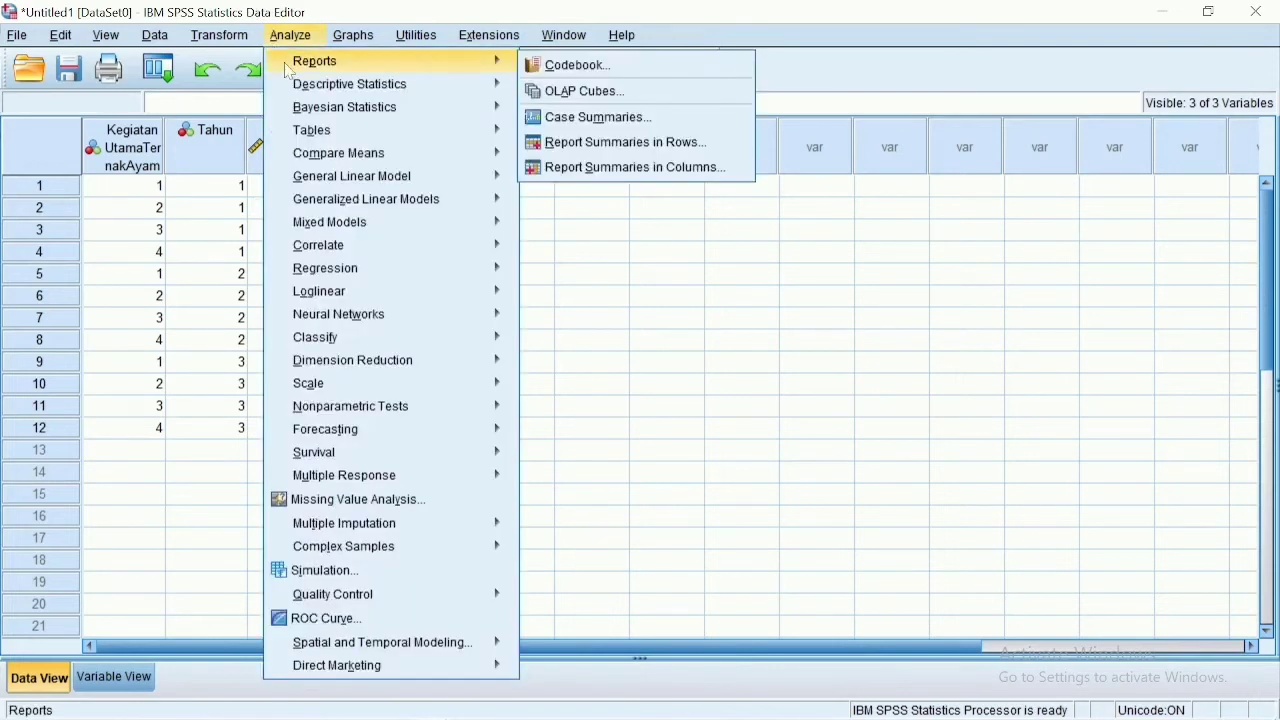
{"action": "mouse_move", "coordinate": [319, 92]}
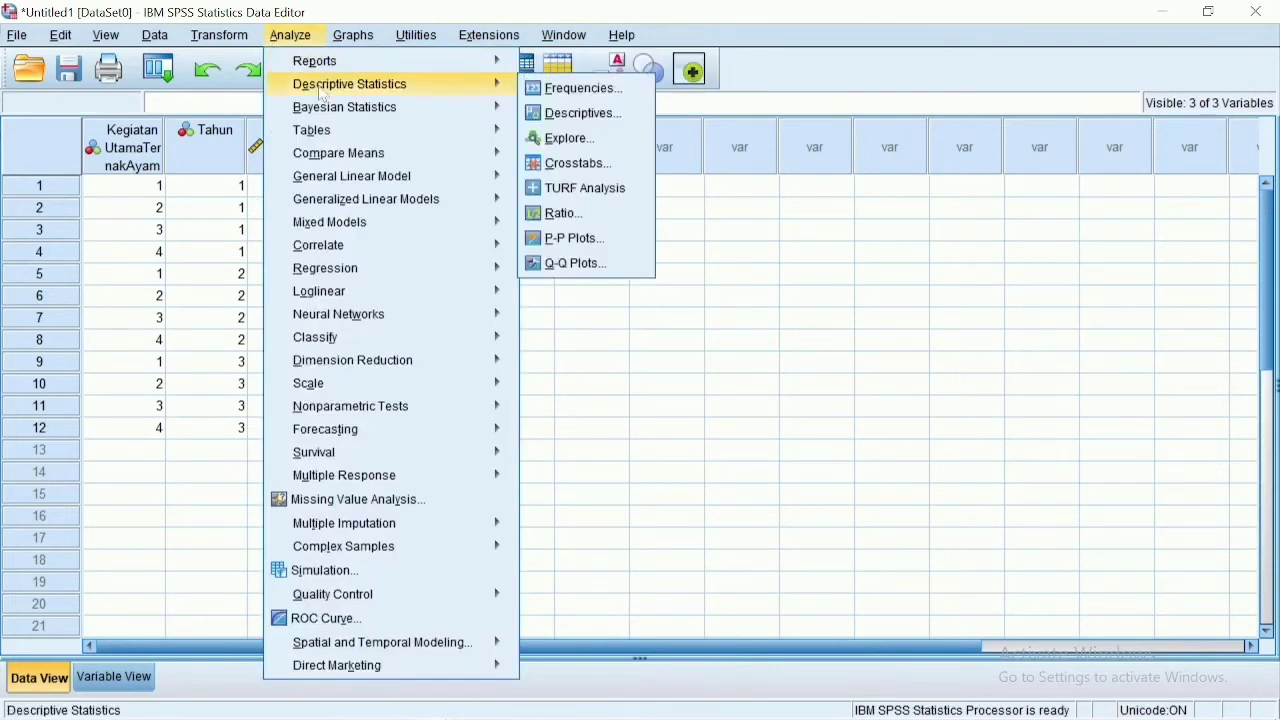
{"action": "left_click", "coordinate": [548, 140]}
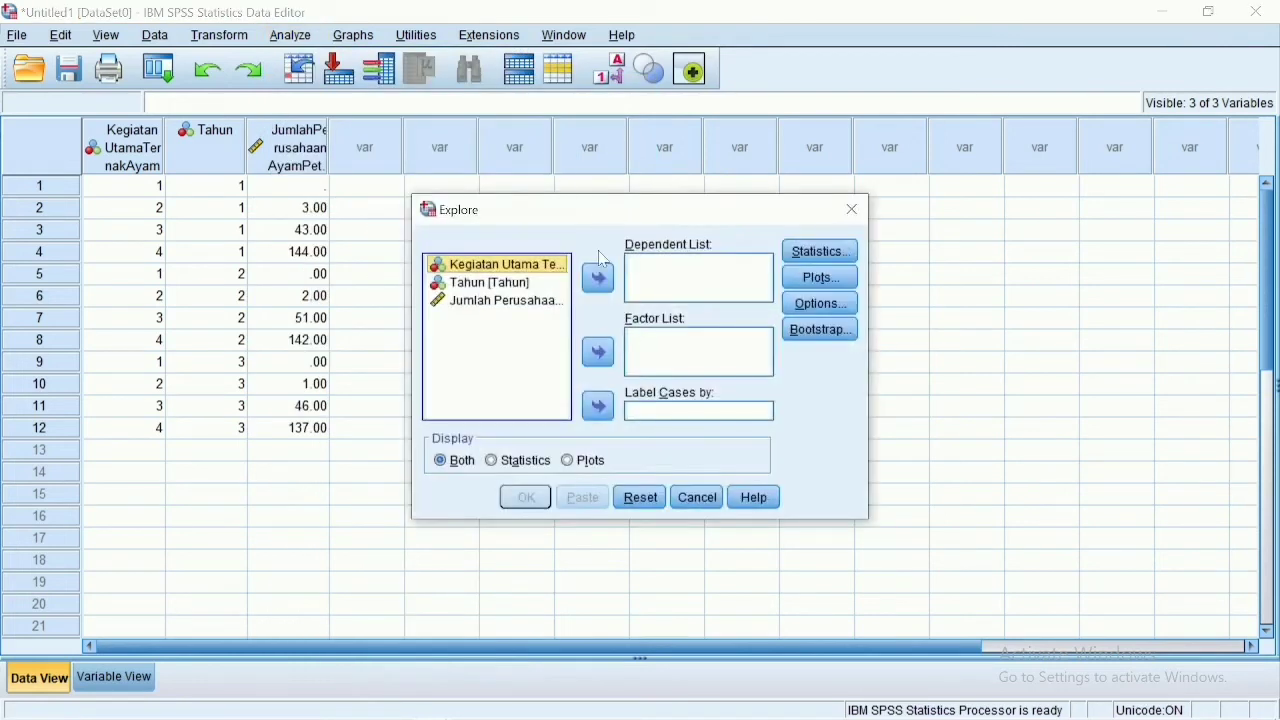
{"action": "left_click", "coordinate": [528, 300]}
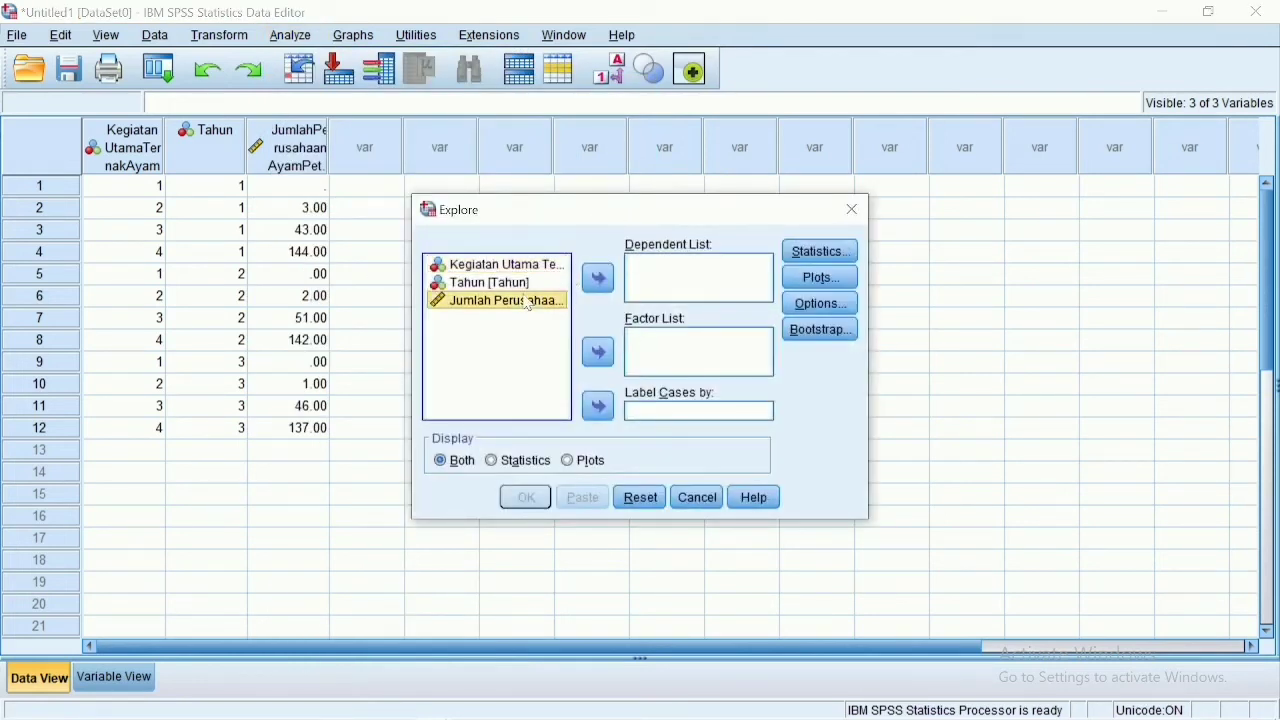
{"action": "left_click", "coordinate": [599, 278]}
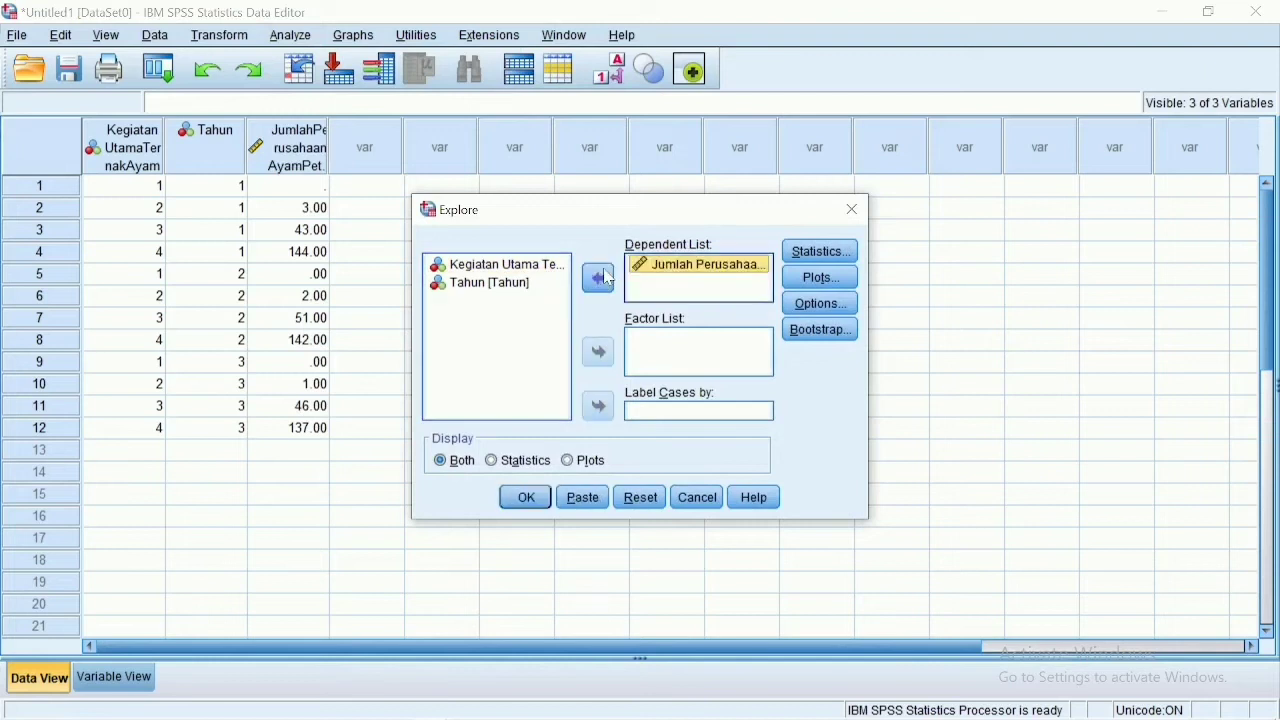
{"action": "left_click", "coordinate": [528, 265]}
{"action": "left_click", "coordinate": [598, 352]}
{"action": "left_click", "coordinate": [523, 270]}
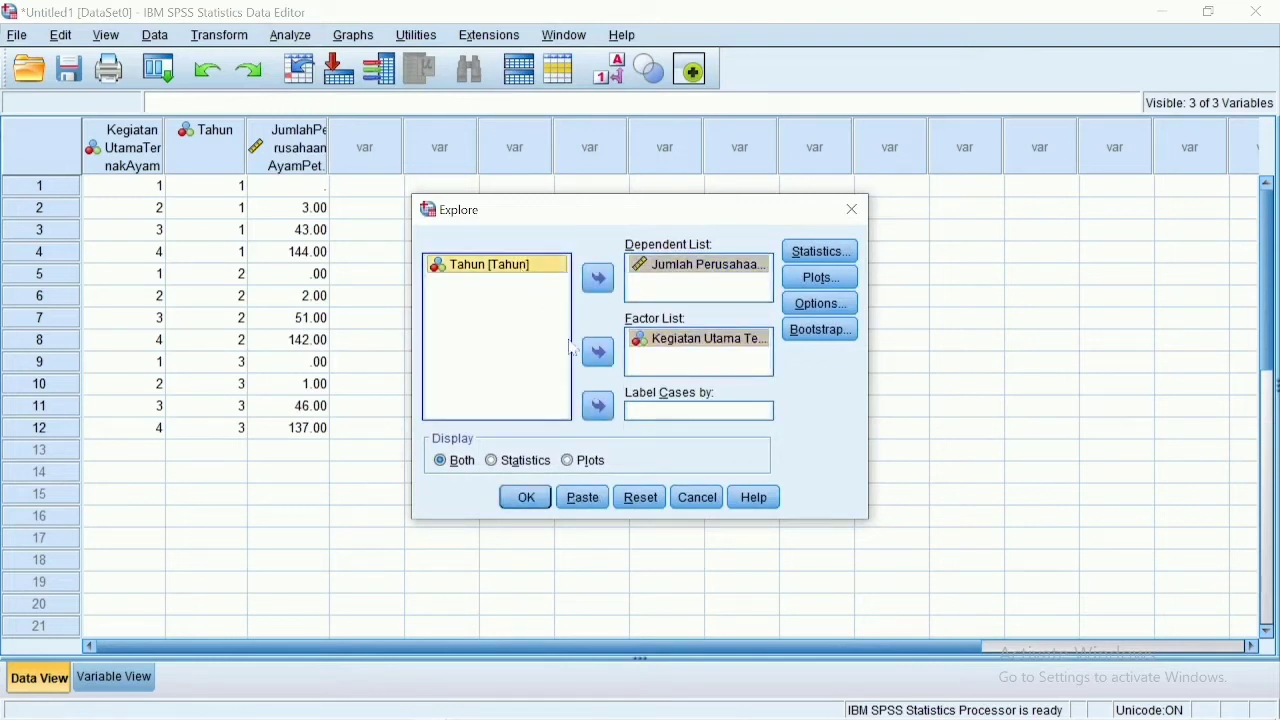
{"action": "left_click", "coordinate": [586, 351]}
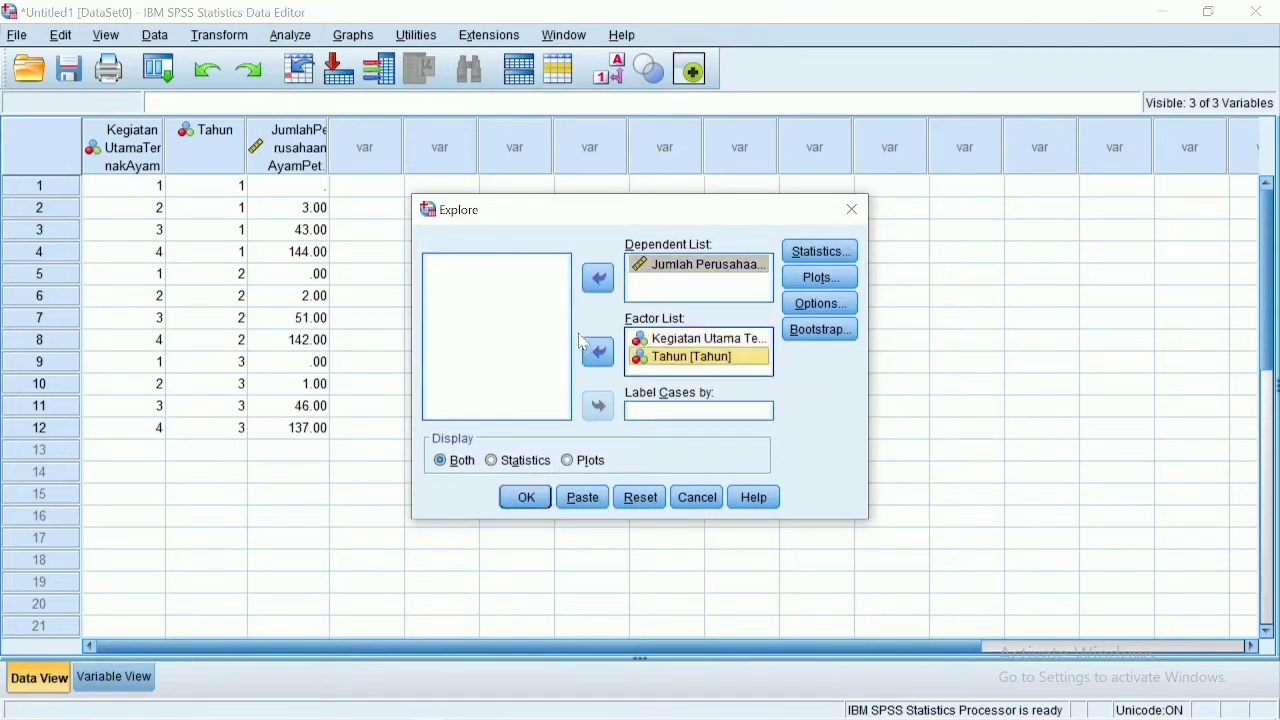
Step: Display only plots, set boxplots to None, turn off stem-and-leaf, enable normality plots with tests, and run the Explore analysis
{"action": "left_click", "coordinate": [569, 461]}
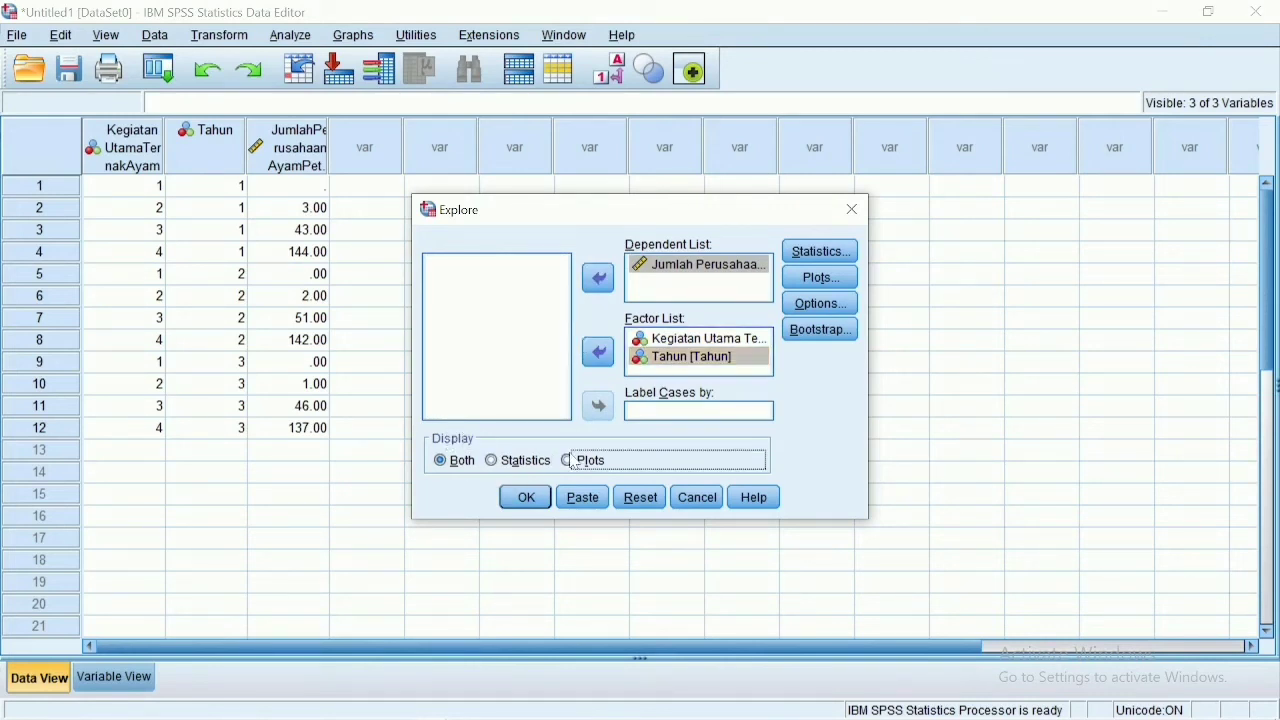
{"action": "left_click", "coordinate": [819, 278]}
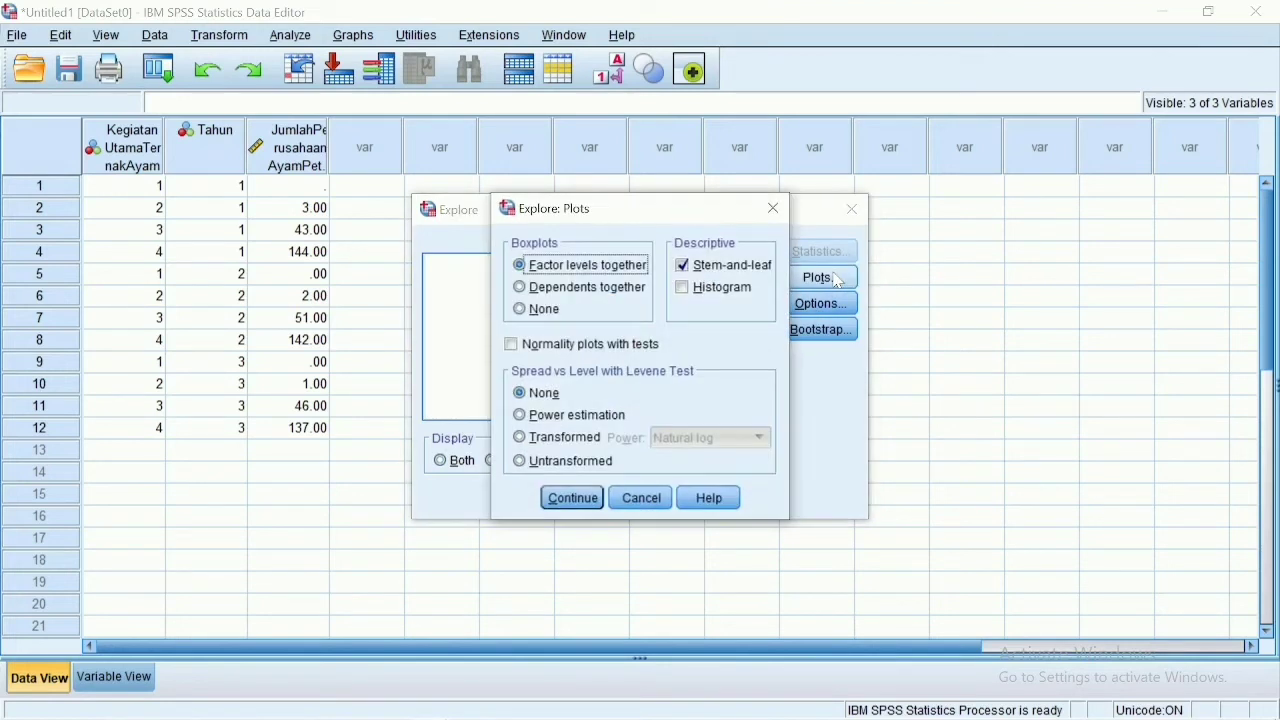
{"action": "left_click", "coordinate": [532, 312]}
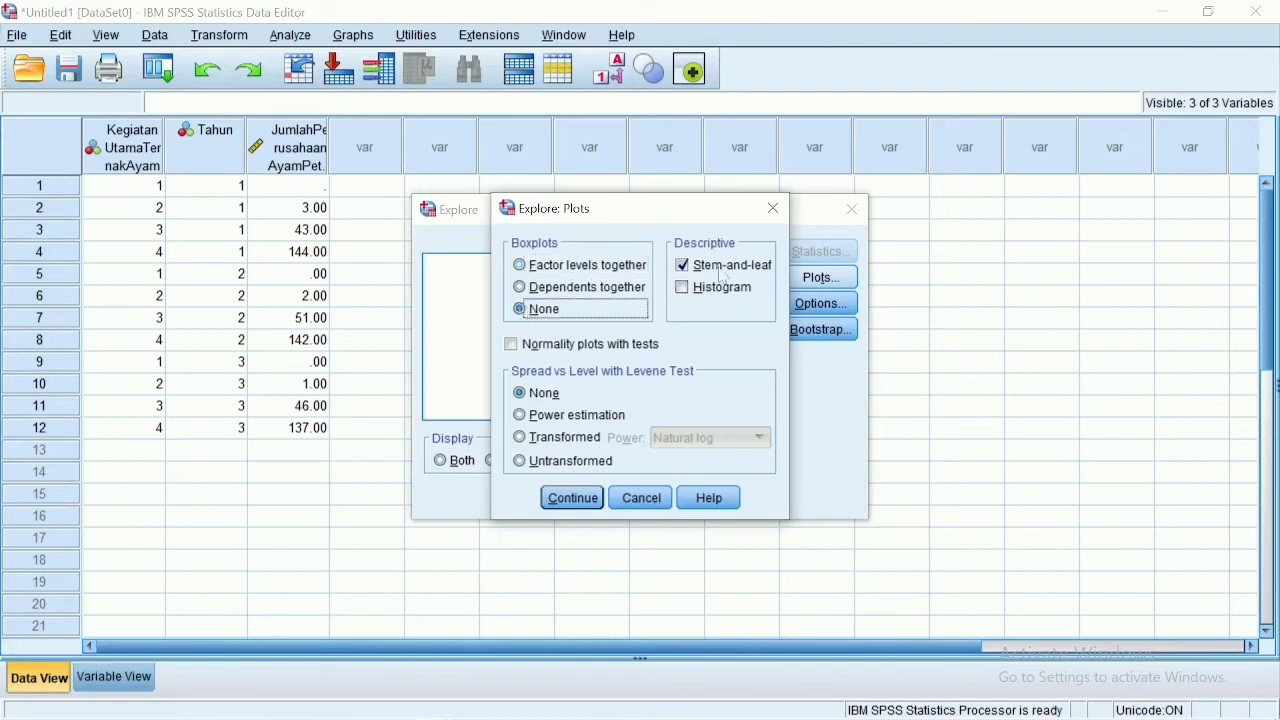
{"action": "left_click", "coordinate": [685, 266]}
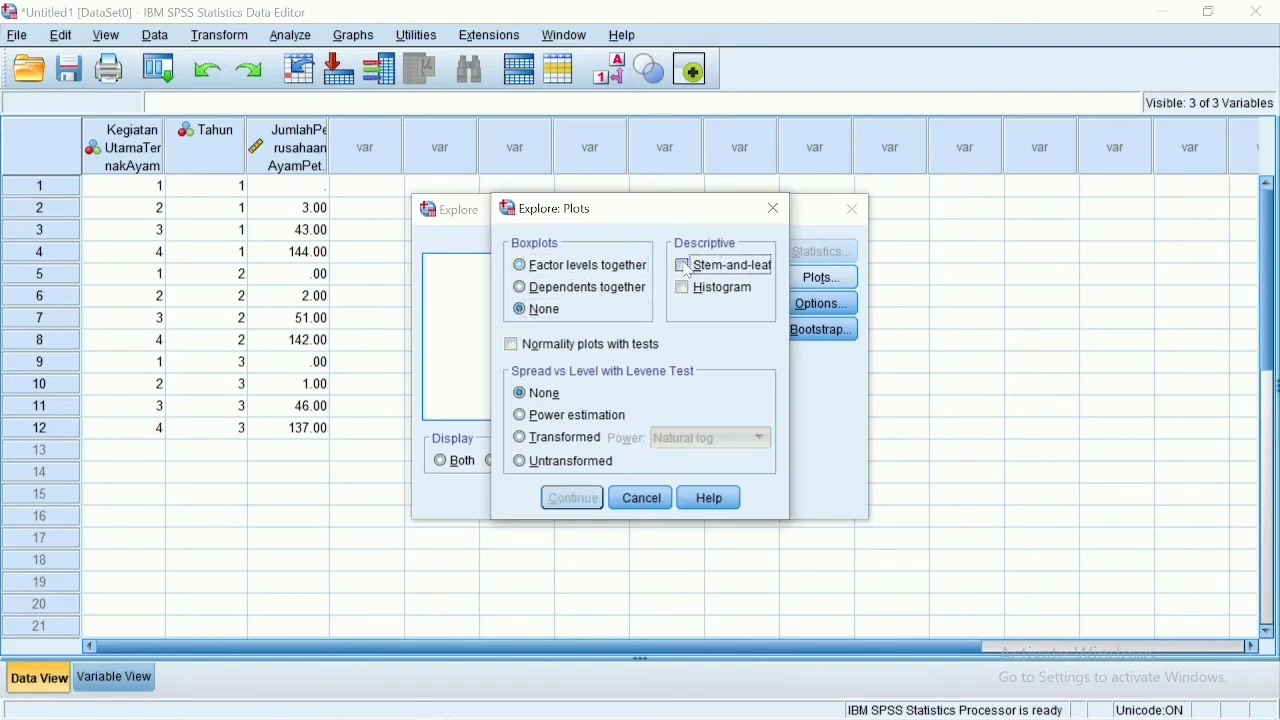
{"action": "left_click", "coordinate": [512, 345]}
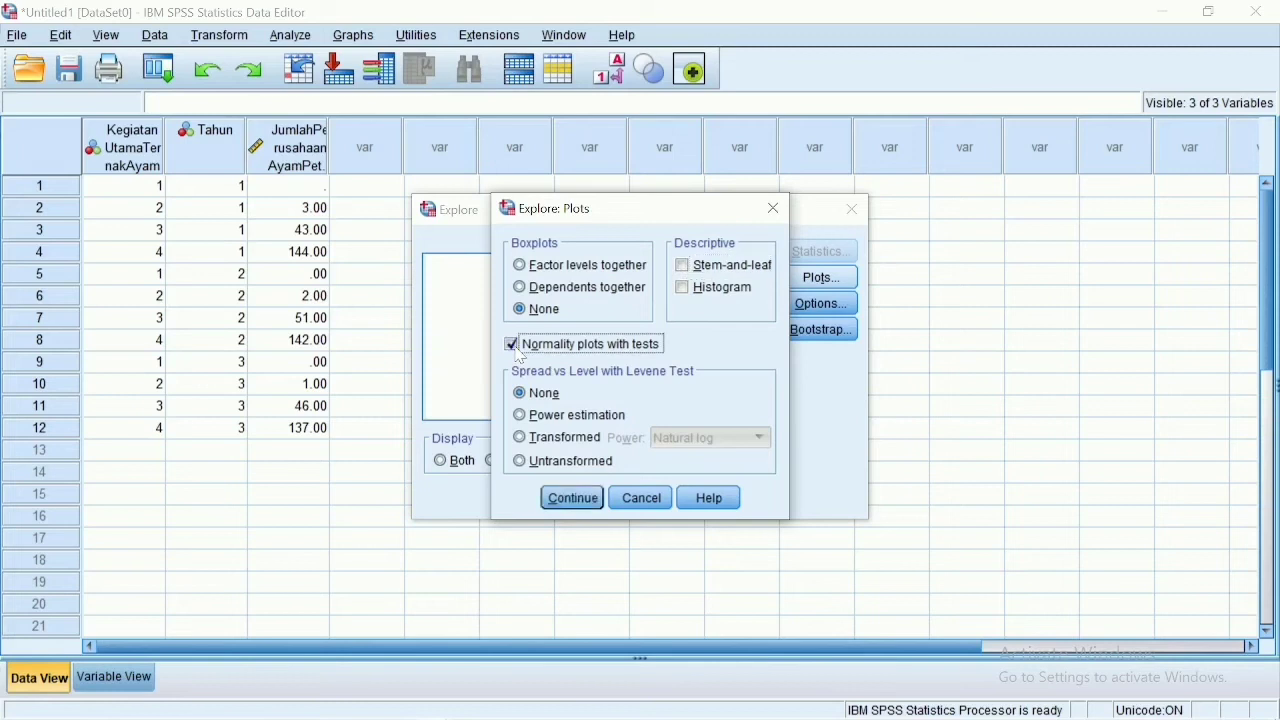
{"action": "left_click", "coordinate": [586, 500]}
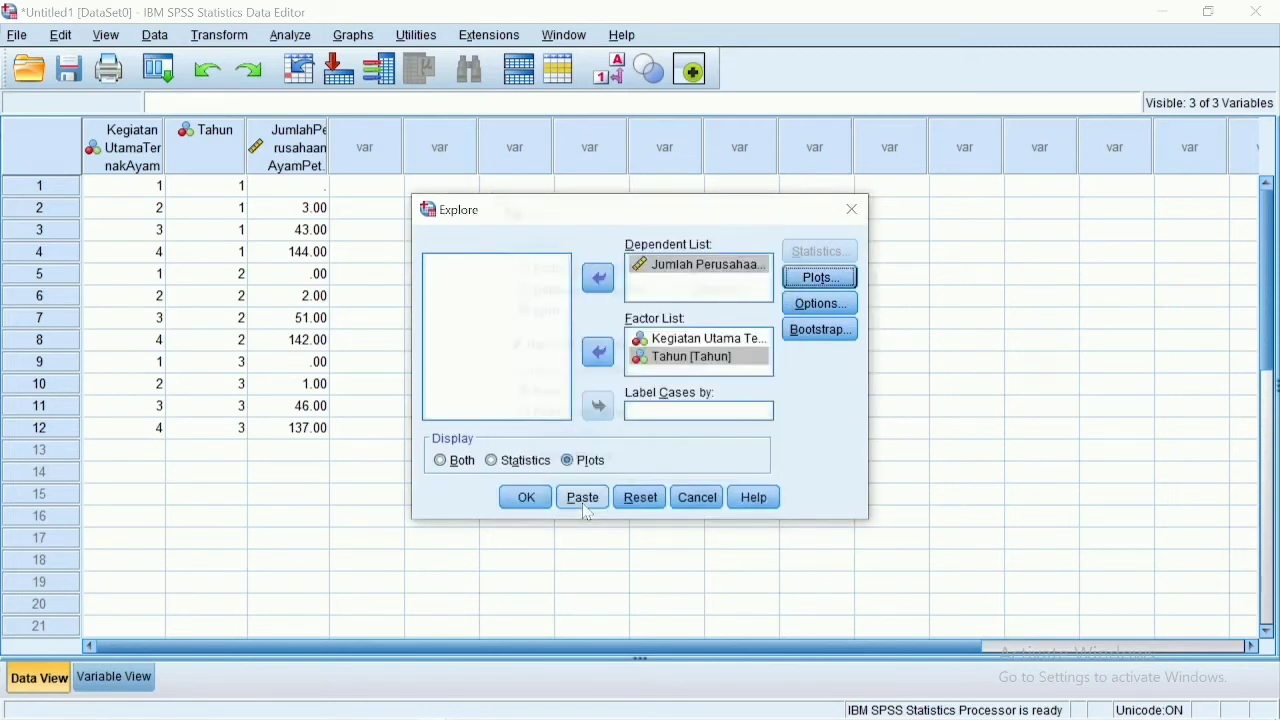
{"action": "left_click", "coordinate": [533, 499]}
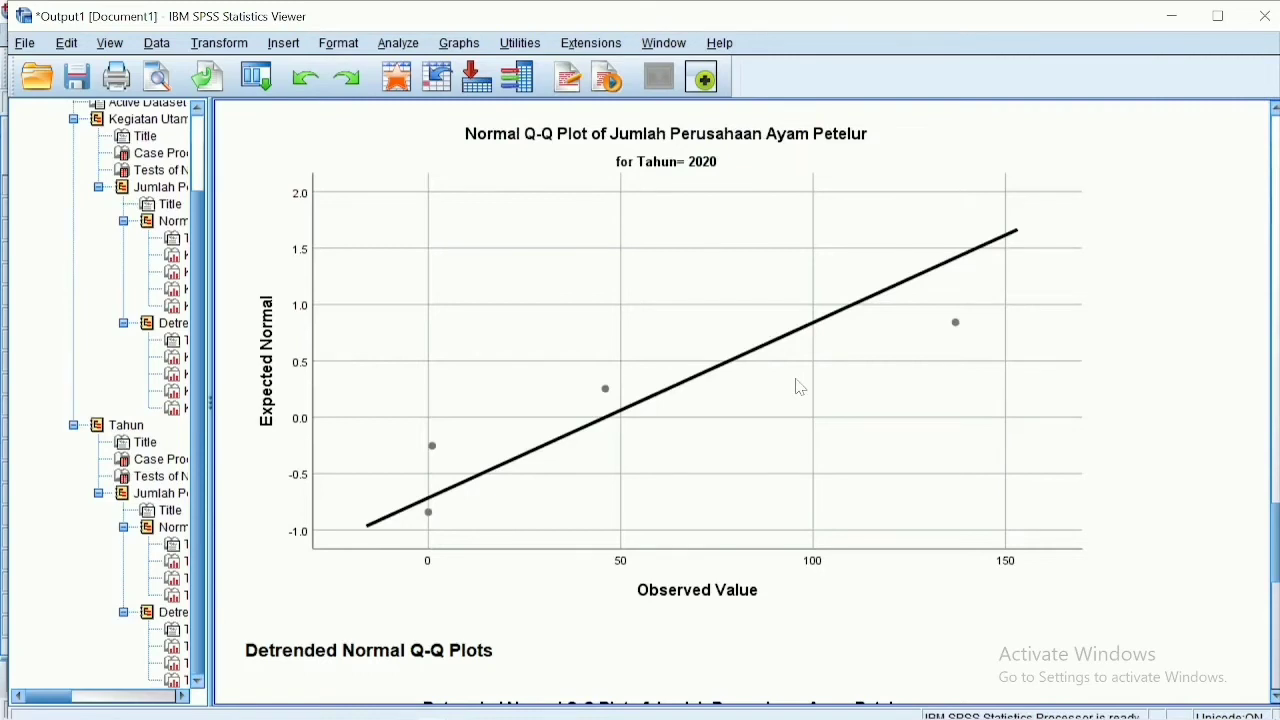
Step: Examine the Tests of Normality table for Tahun in the output, focusing on the Shapiro-Wilk significance column
{"action": "scroll", "coordinate": [800, 385], "scroll_direction": "up", "scroll_amount": 15}
{"action": "scroll", "coordinate": [800, 385], "scroll_direction": "down", "scroll_amount": 5}
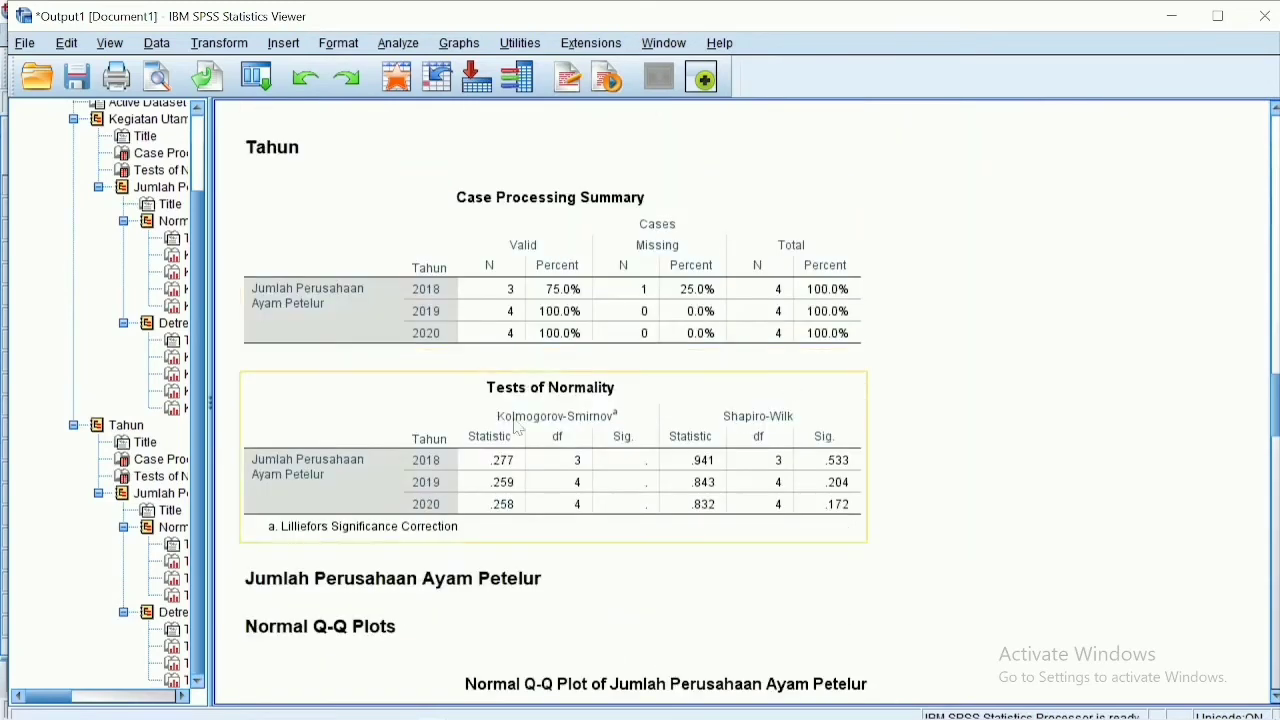
{"action": "left_click", "coordinate": [518, 428]}
{"action": "scroll", "coordinate": [485, 425], "scroll_direction": "down", "scroll_amount": 1}
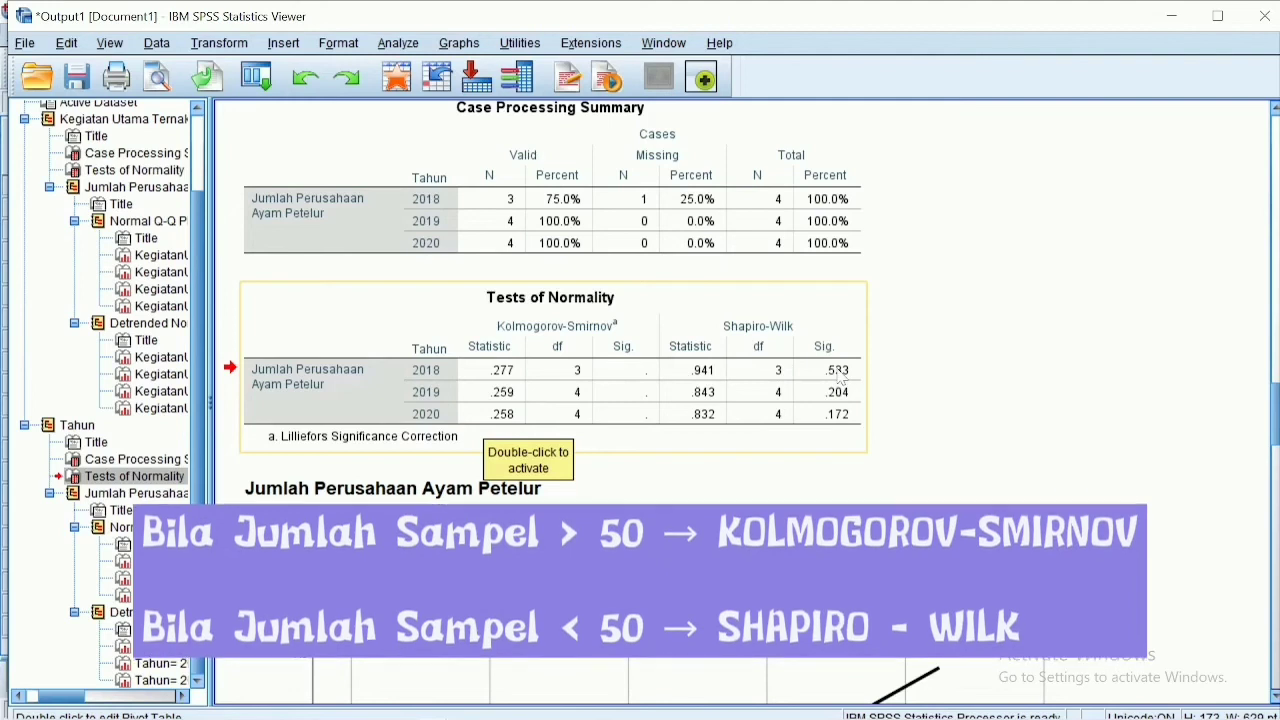
{"action": "double_click", "coordinate": [841, 327]}
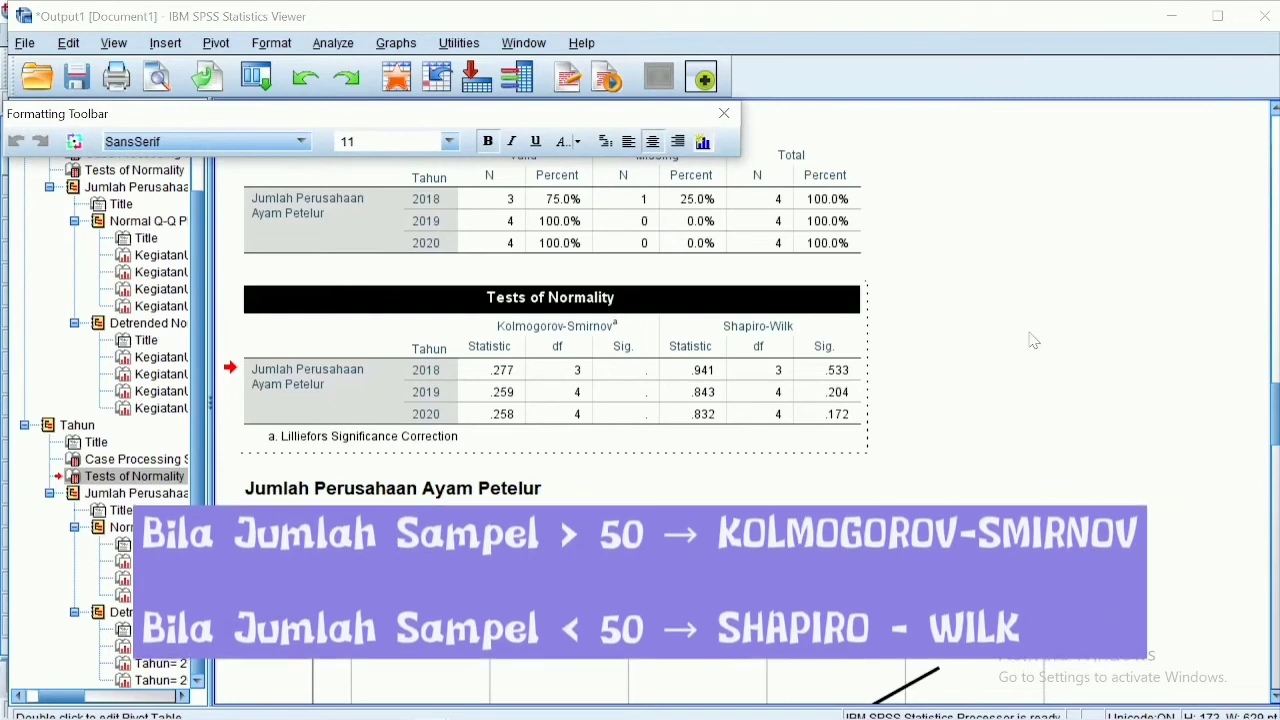
{"action": "left_click", "coordinate": [963, 375]}
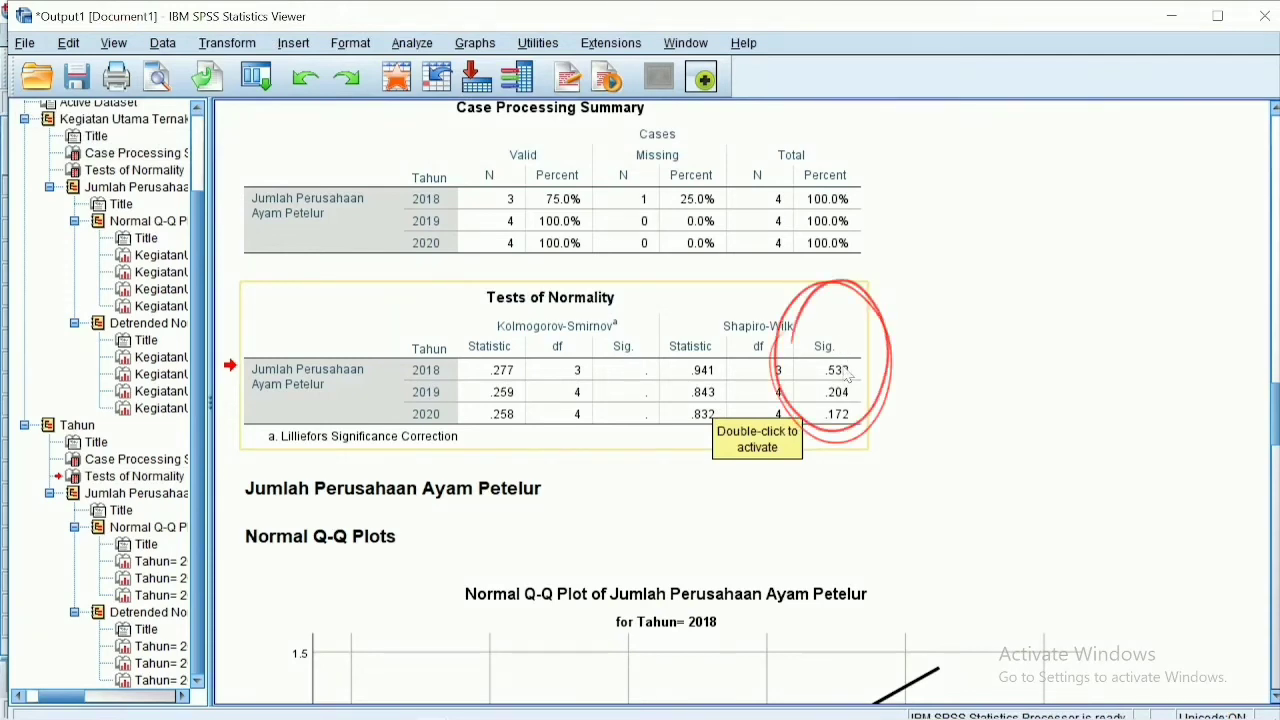
Step: Set up a Univariate general linear model with Jumlah Perusahaan Ayam Petelur as dependent and Kegiatan Utama Ternak Ayam and Tahun as fixed factors
{"action": "left_click", "coordinate": [899, 364]}
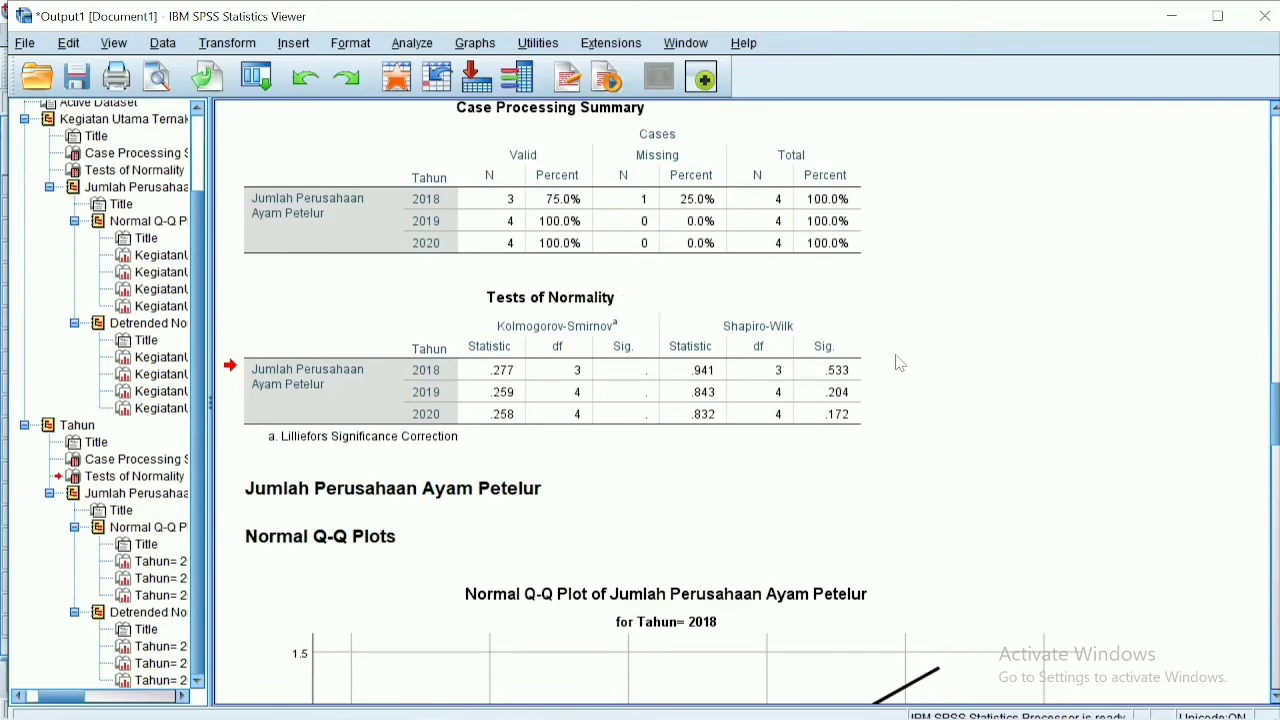
{"action": "left_click", "coordinate": [1168, 18]}
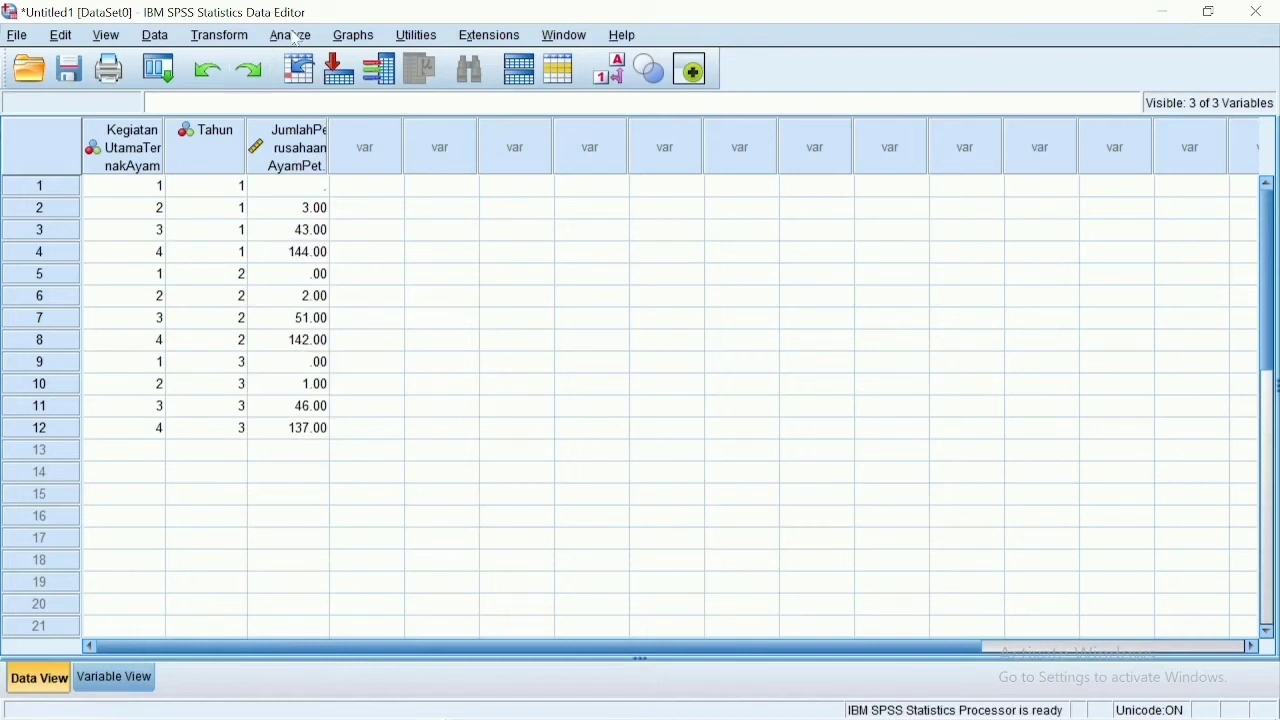
{"action": "left_click", "coordinate": [293, 36]}
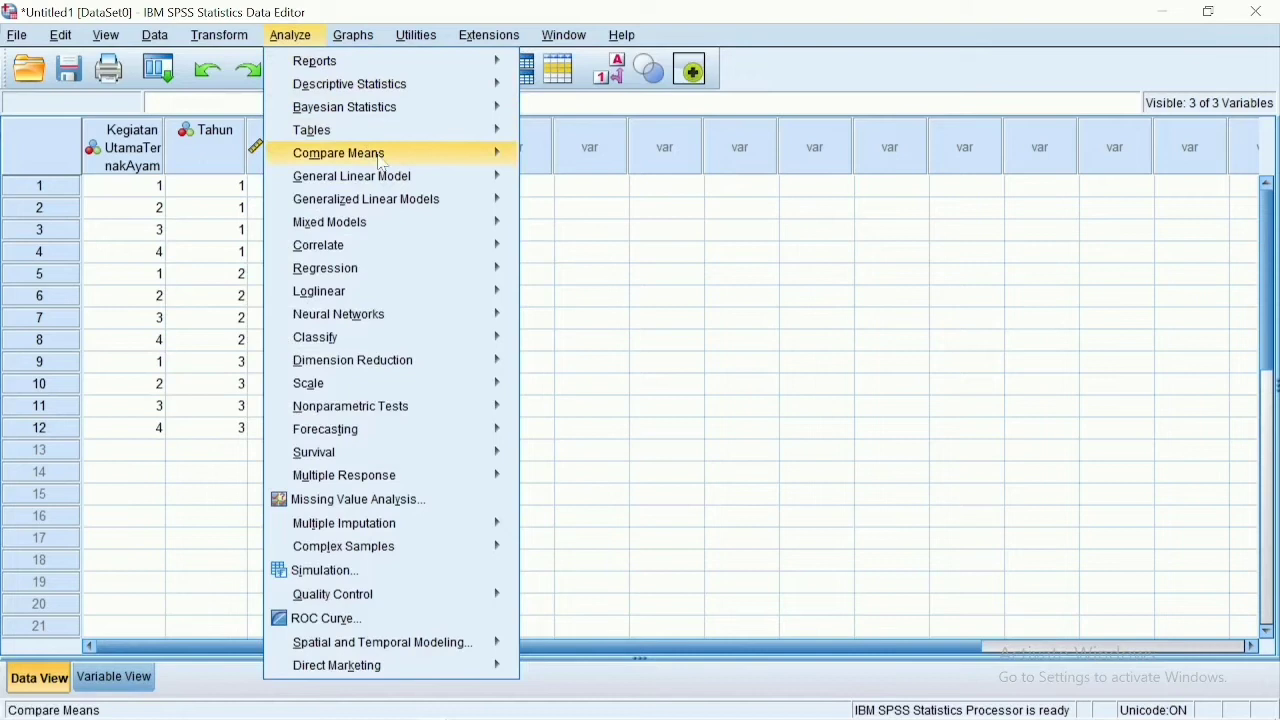
{"action": "mouse_move", "coordinate": [421, 178]}
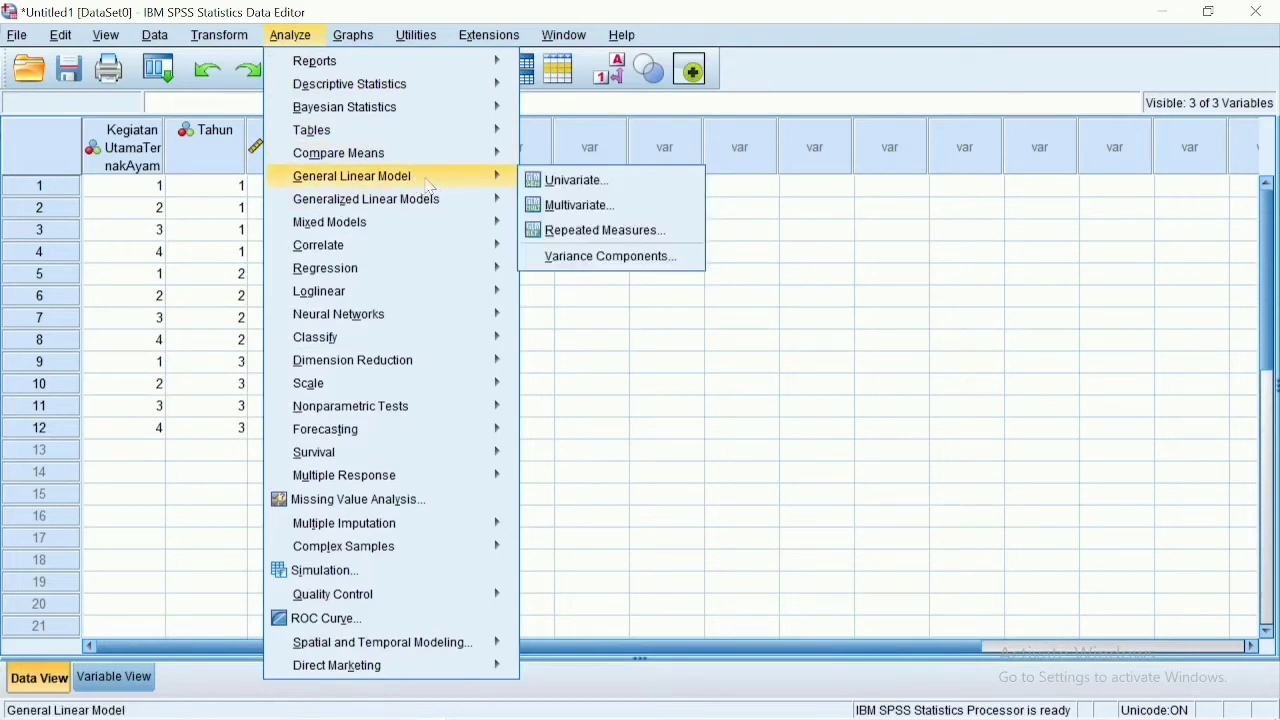
{"action": "left_click", "coordinate": [562, 177]}
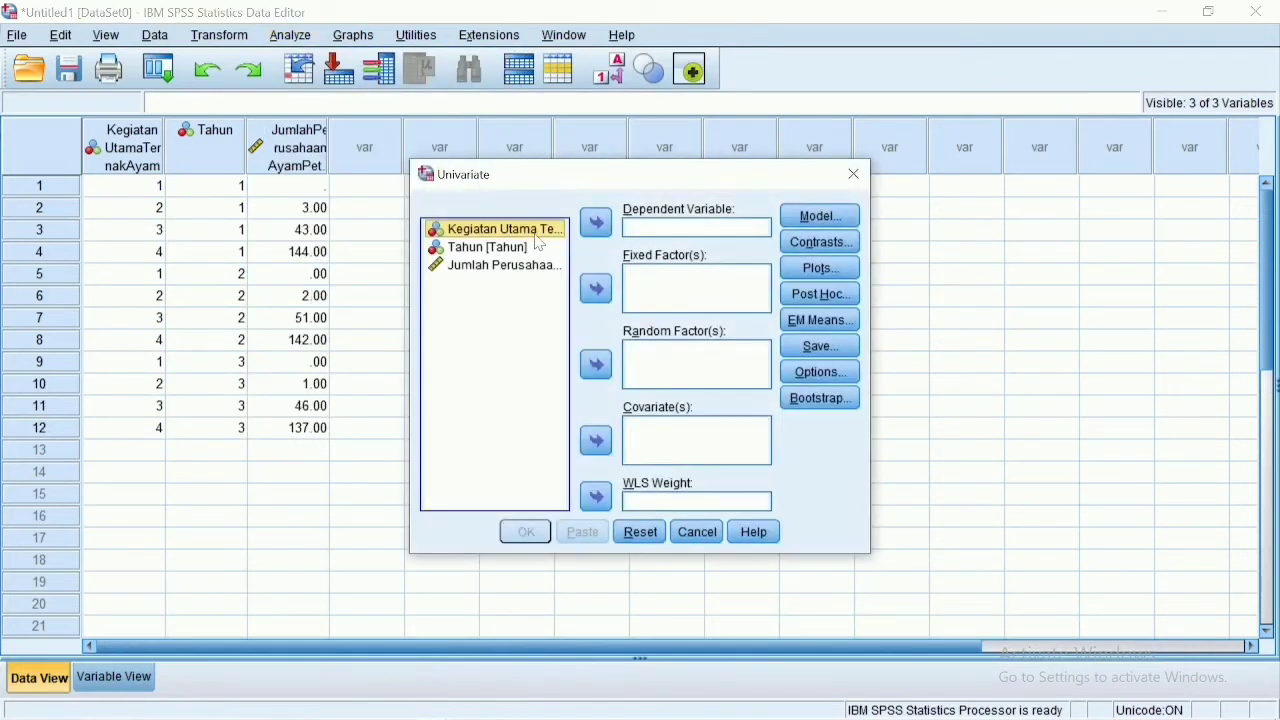
{"action": "left_click", "coordinate": [596, 289]}
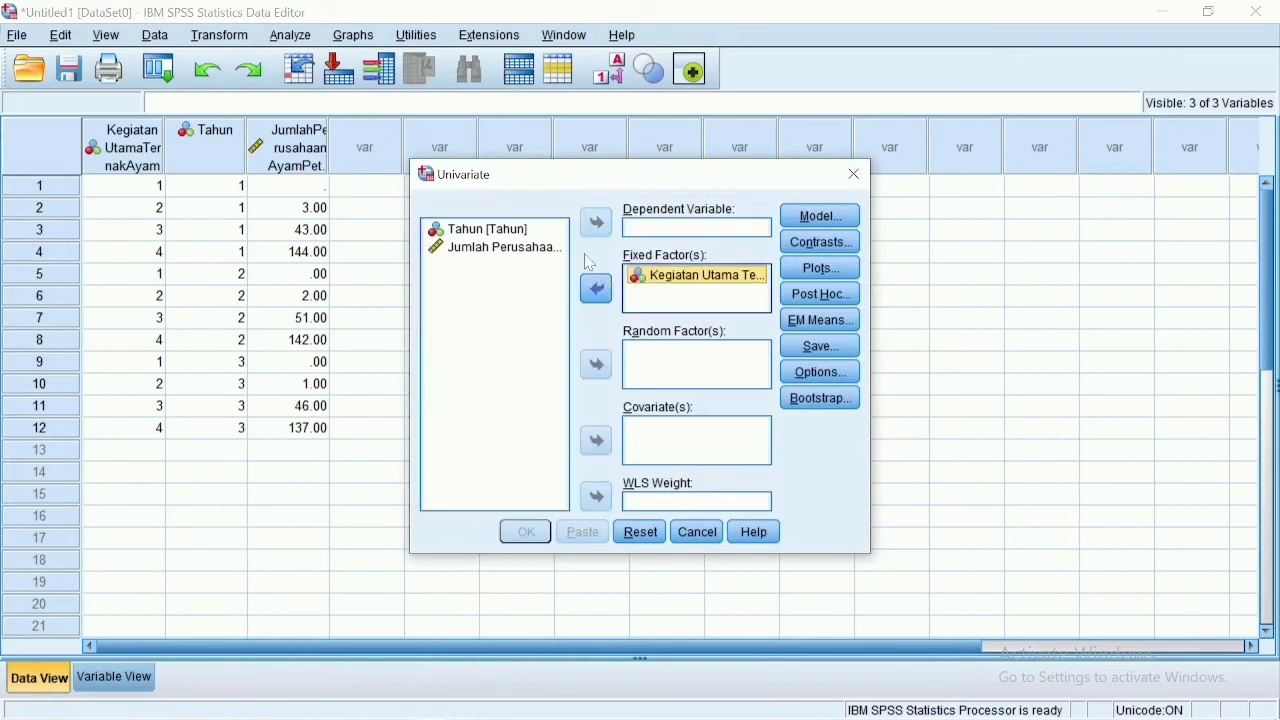
{"action": "left_click", "coordinate": [540, 232]}
{"action": "left_click", "coordinate": [596, 289]}
{"action": "left_click", "coordinate": [537, 229]}
{"action": "left_click", "coordinate": [597, 223]}
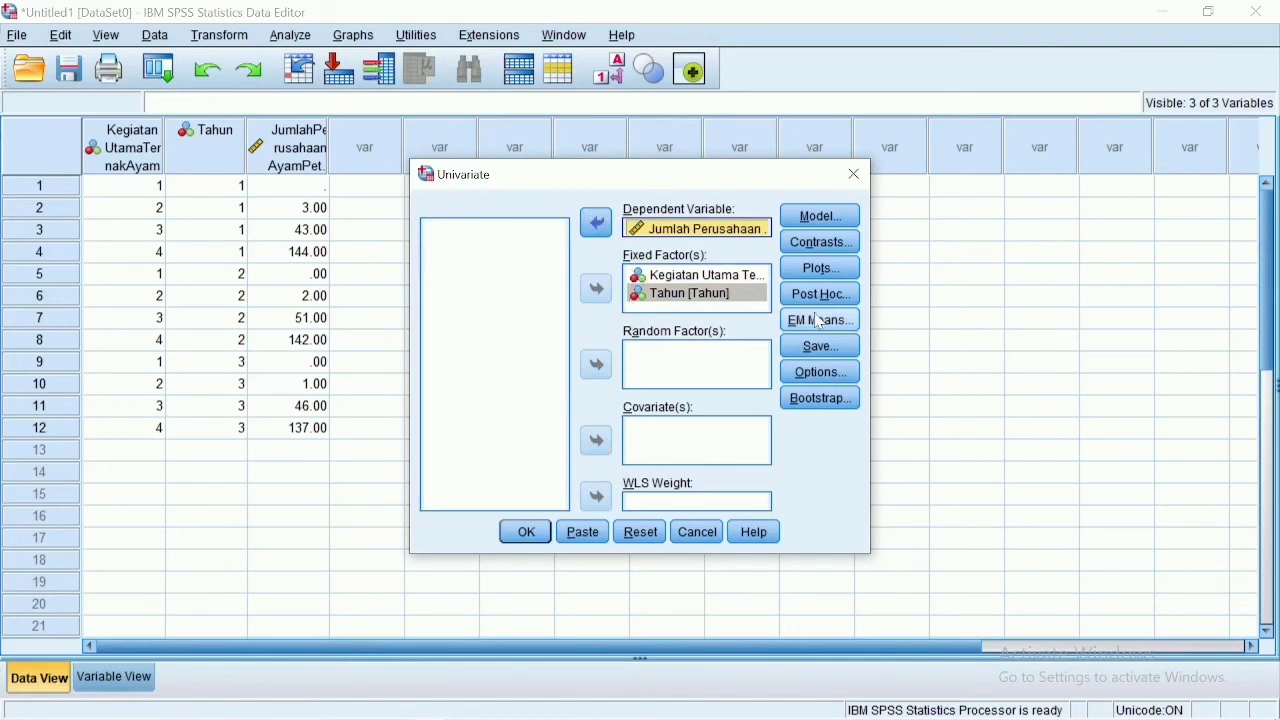
Step: Specify the model with built terms, adding KegiatanUtamaTernakAyam and Tahun as separate terms
{"action": "left_click", "coordinate": [838, 216]}
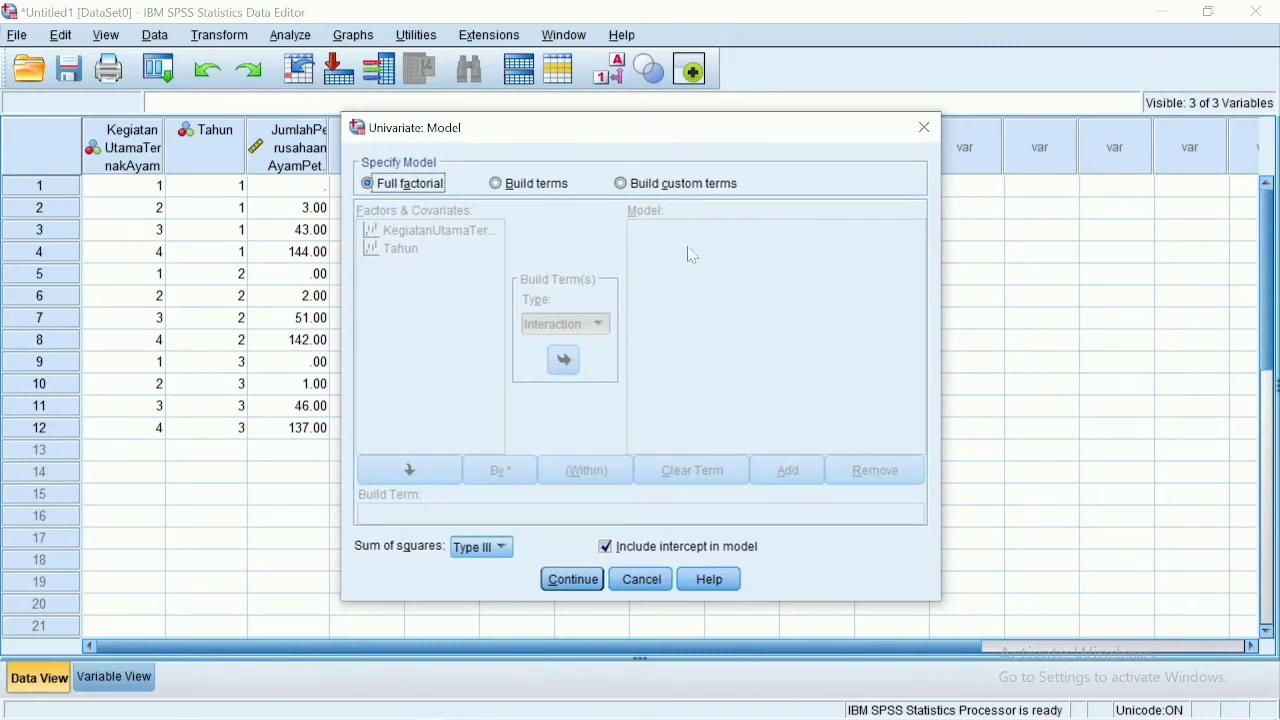
{"action": "left_click", "coordinate": [510, 192]}
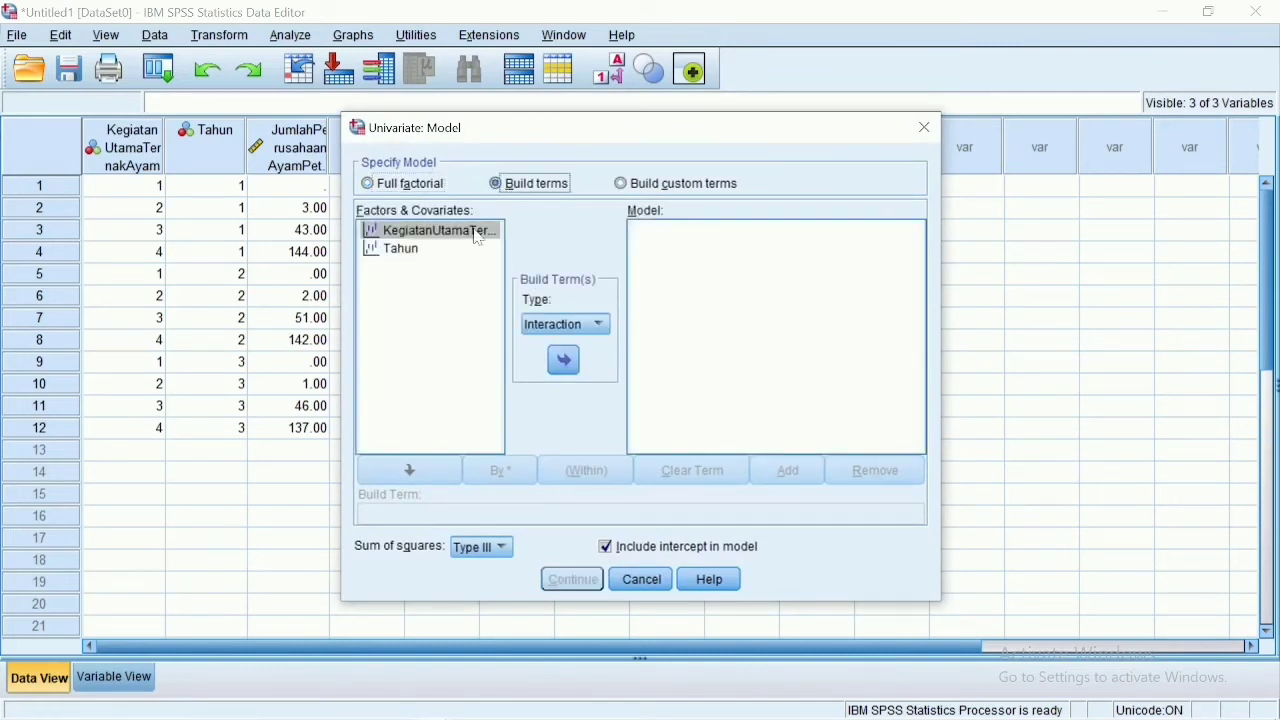
{"action": "left_click", "coordinate": [477, 236]}
{"action": "left_click", "coordinate": [563, 360]}
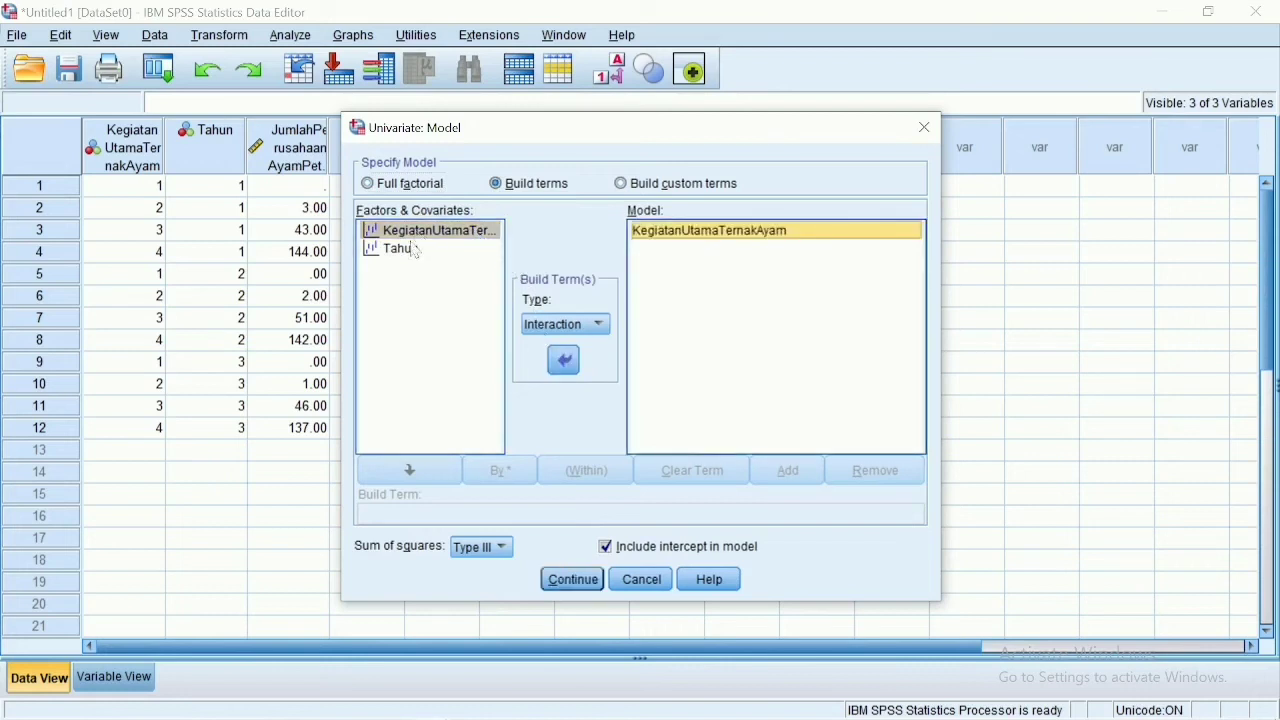
{"action": "left_click", "coordinate": [400, 249]}
{"action": "left_click", "coordinate": [563, 360]}
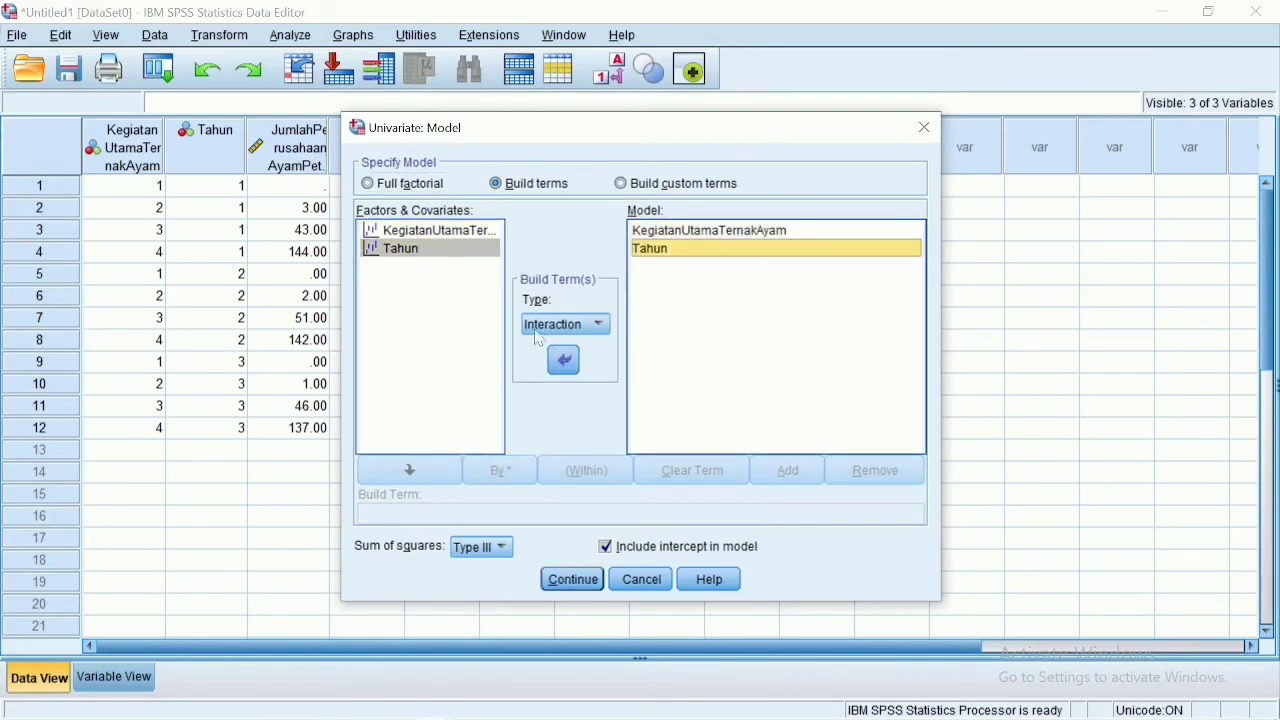
{"action": "left_click", "coordinate": [570, 580]}
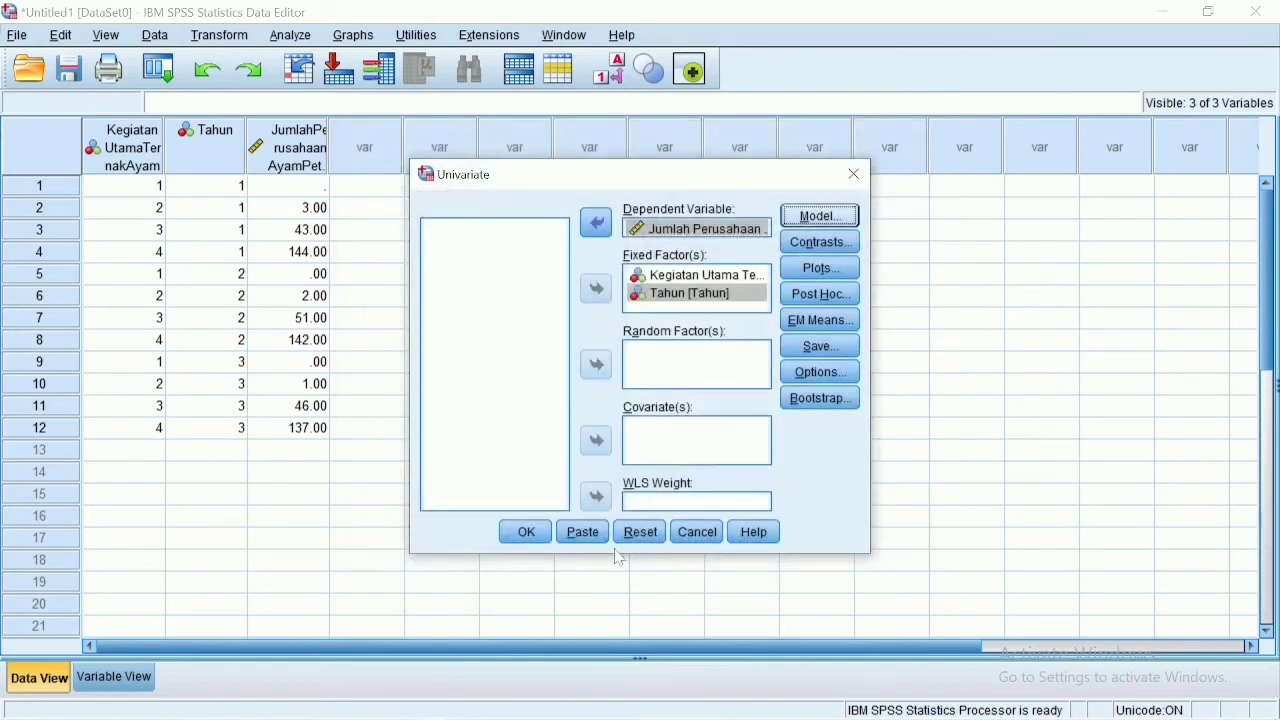
Step: Request Tukey post hoc comparisons for the KegiatanUtamaTernakAyam factor
{"action": "left_click", "coordinate": [836, 299]}
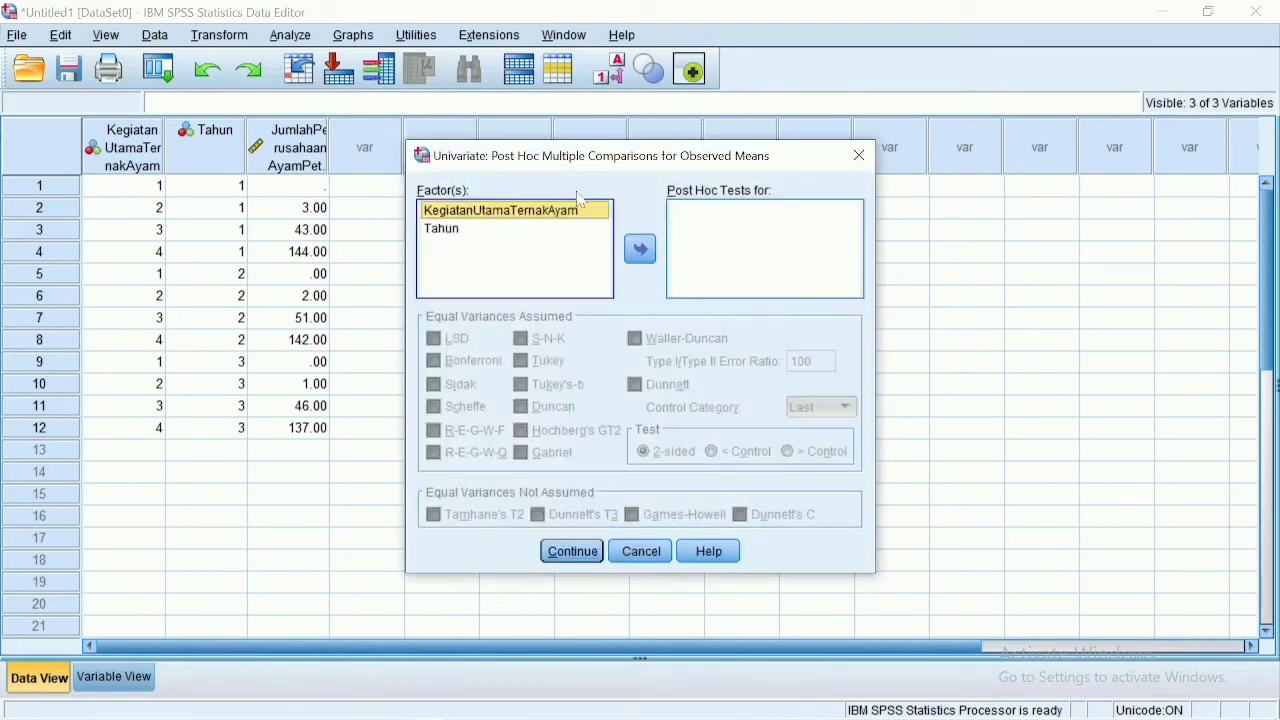
{"action": "left_click", "coordinate": [641, 251]}
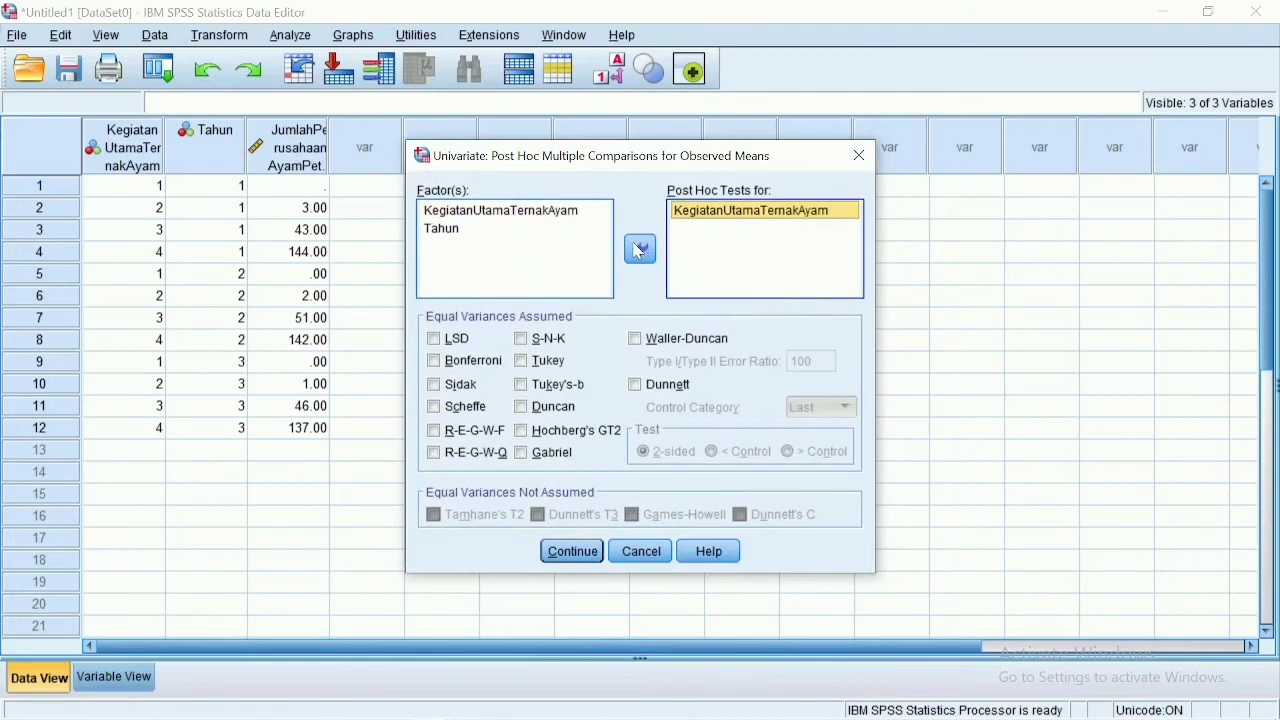
{"action": "left_click", "coordinate": [535, 365]}
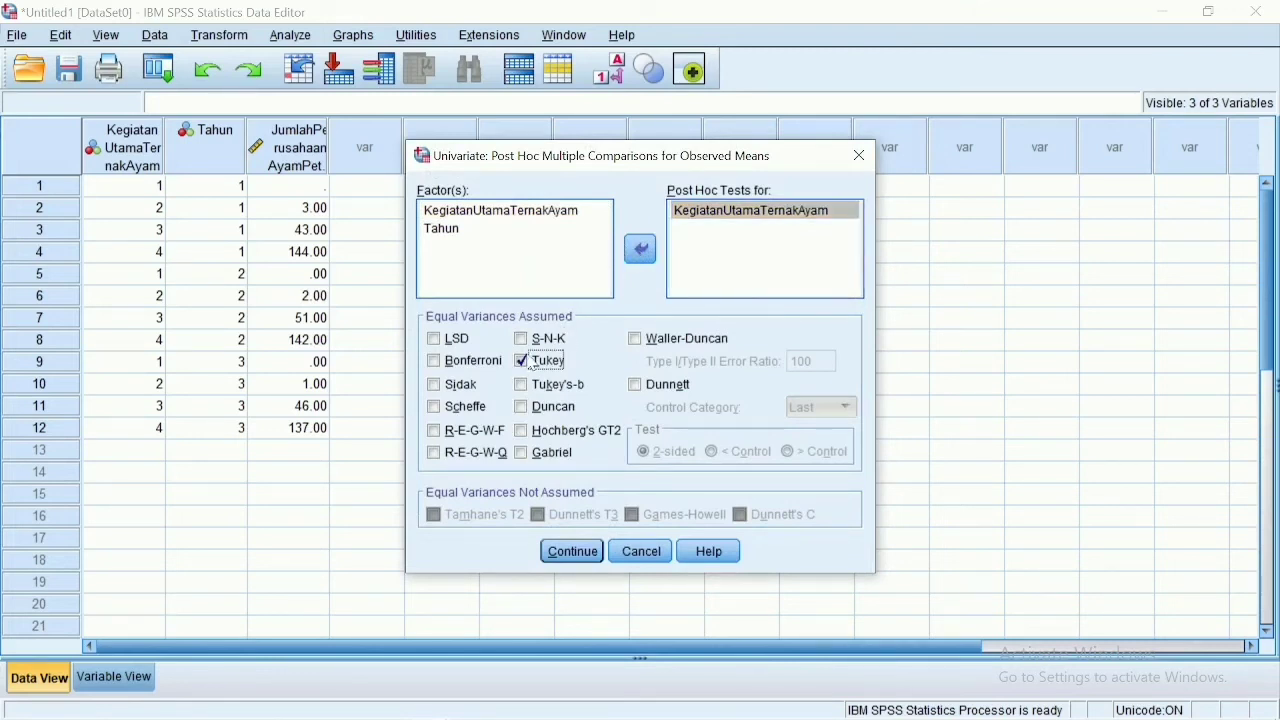
{"action": "left_click", "coordinate": [572, 551]}
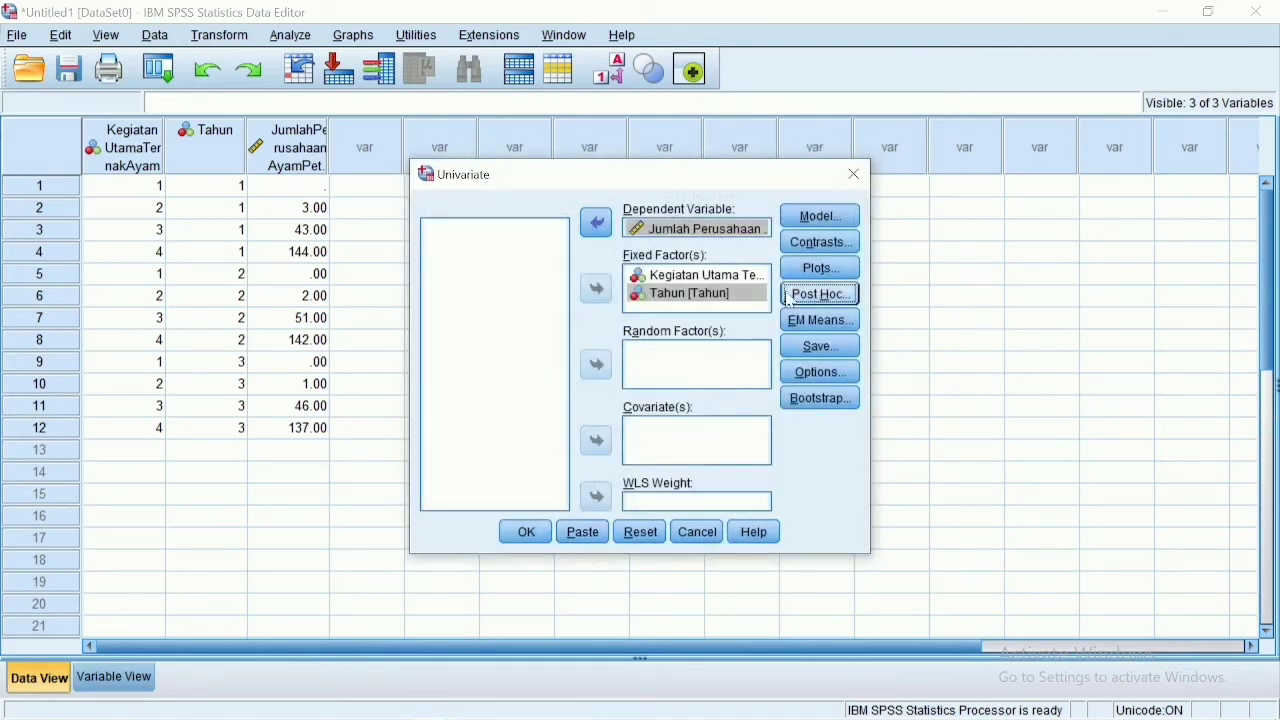
Step: Include descriptive statistics and homogeneity tests in the output and run the Univariate analysis
{"action": "left_click", "coordinate": [822, 373]}
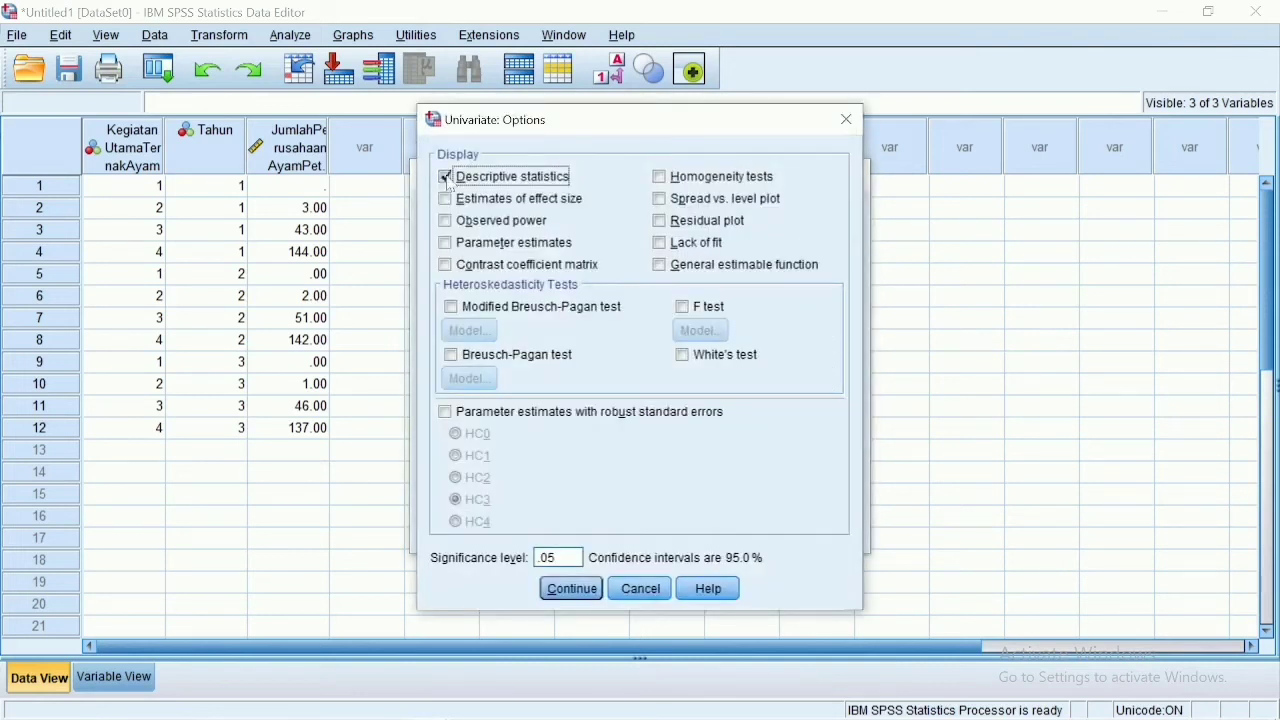
{"action": "left_click", "coordinate": [664, 180]}
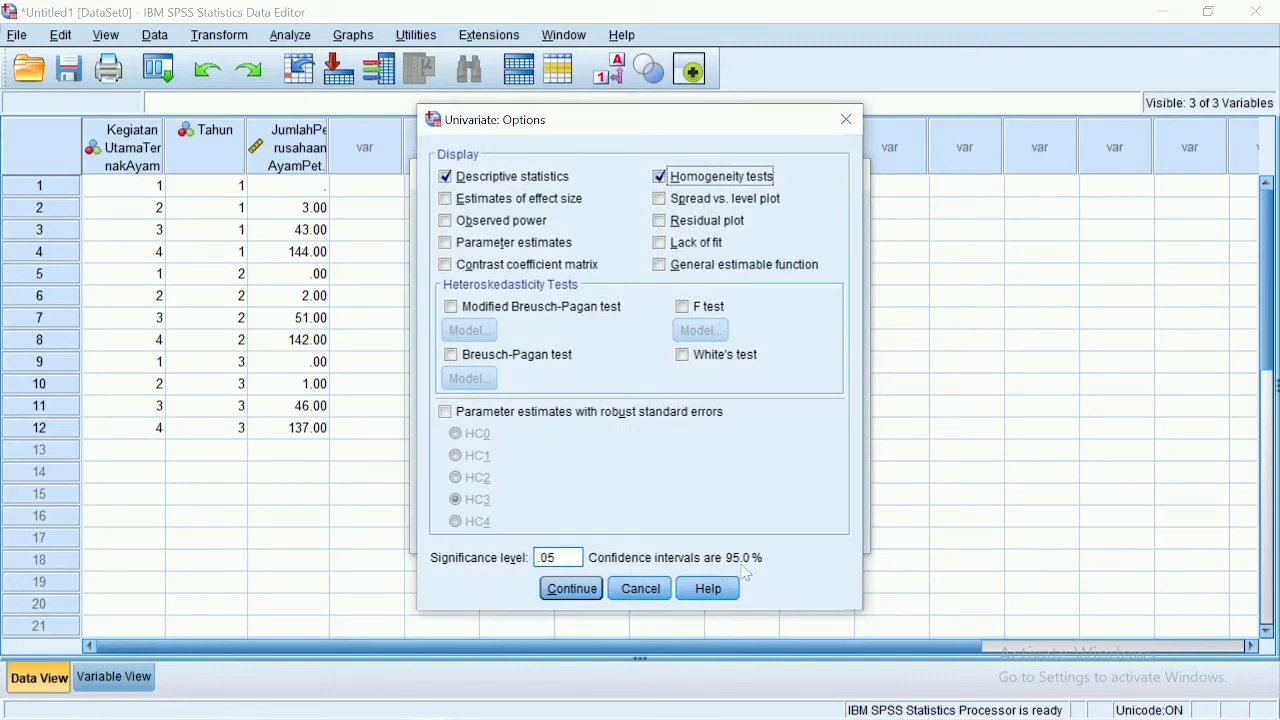
{"action": "left_click", "coordinate": [586, 594]}
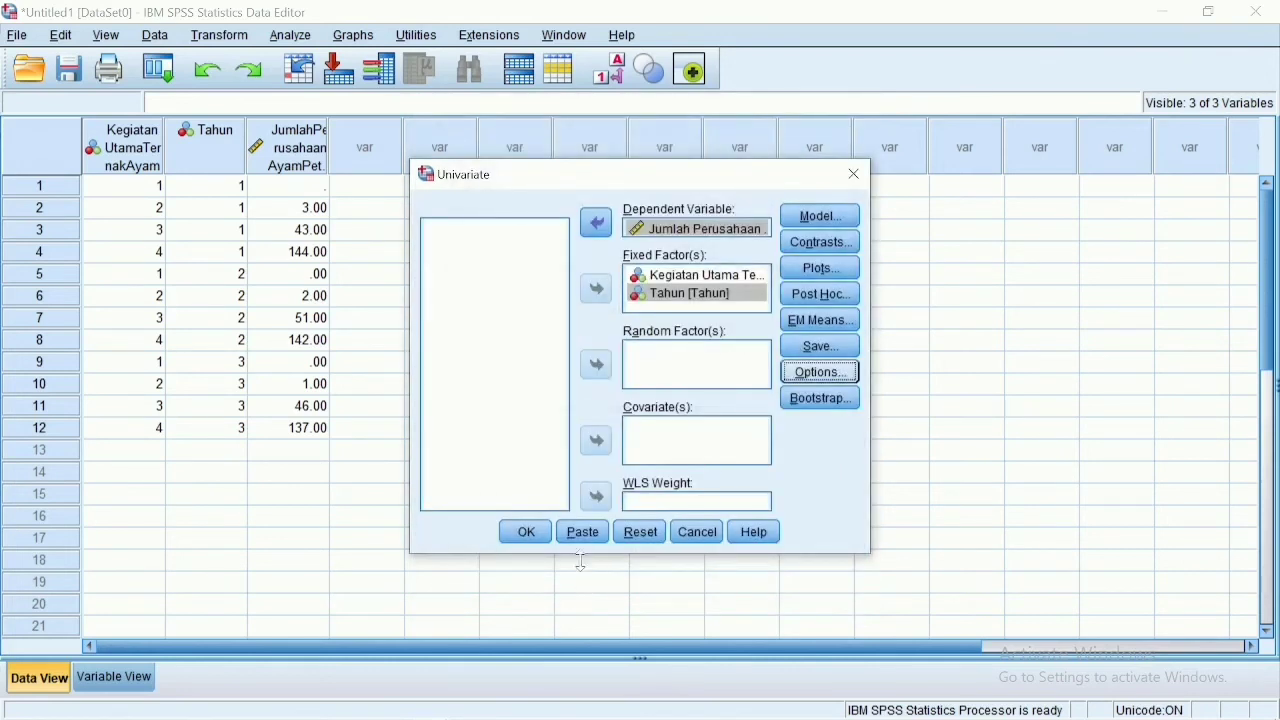
{"action": "left_click", "coordinate": [523, 532]}
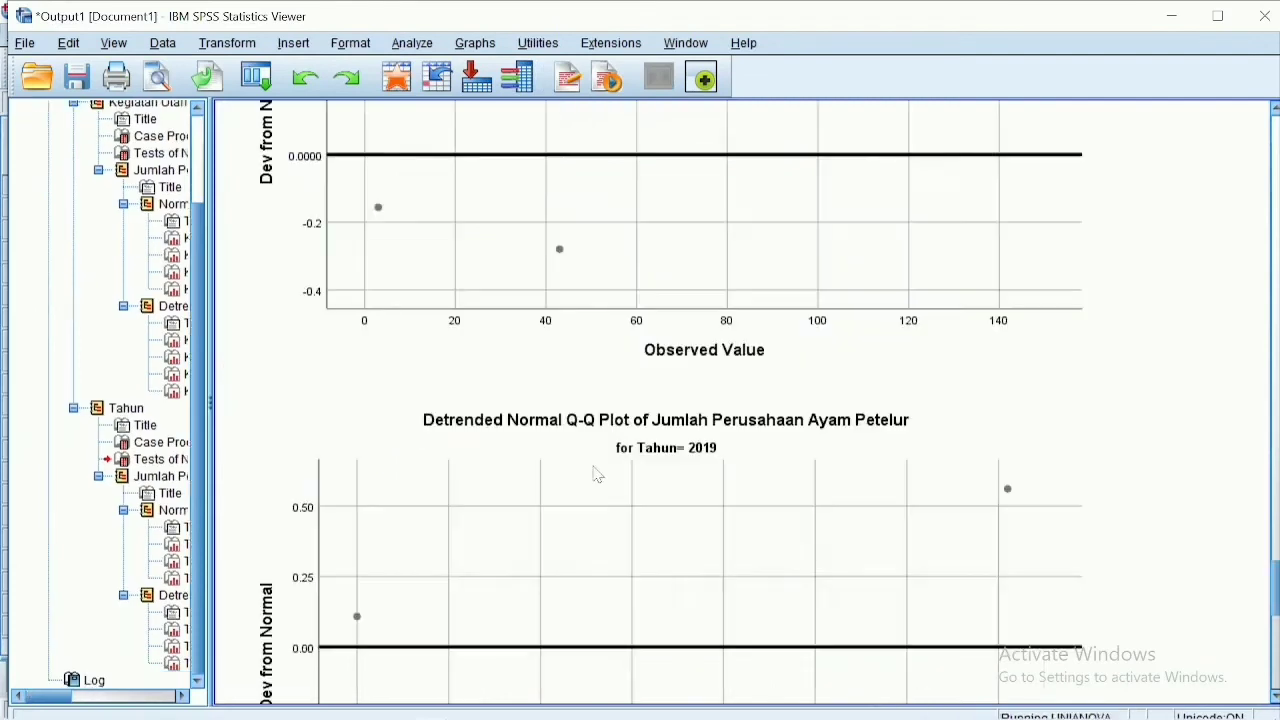
Step: Examine the Univariate Analysis of Variance output from Between-Subjects Factors through Tests of Between-Subjects Effects to the Tukey Multiple Comparisons table
{"action": "left_click", "coordinate": [597, 474]}
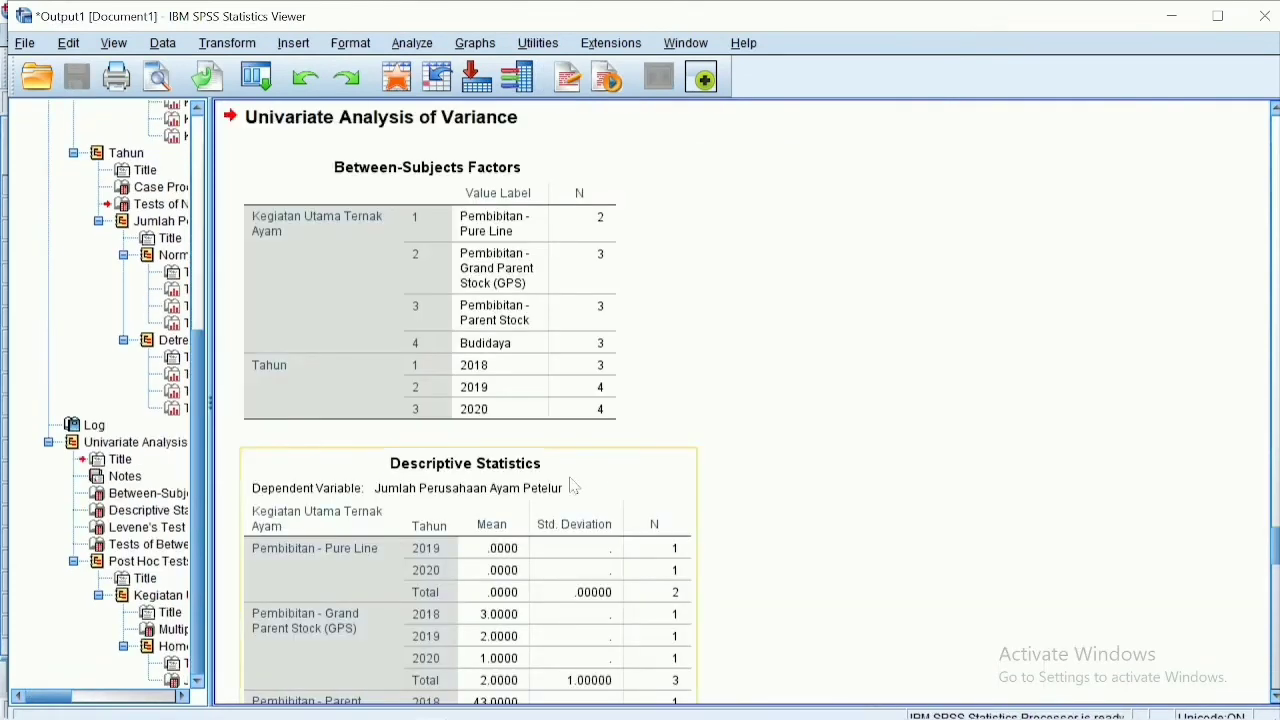
{"action": "left_click", "coordinate": [582, 378]}
{"action": "left_click", "coordinate": [633, 230]}
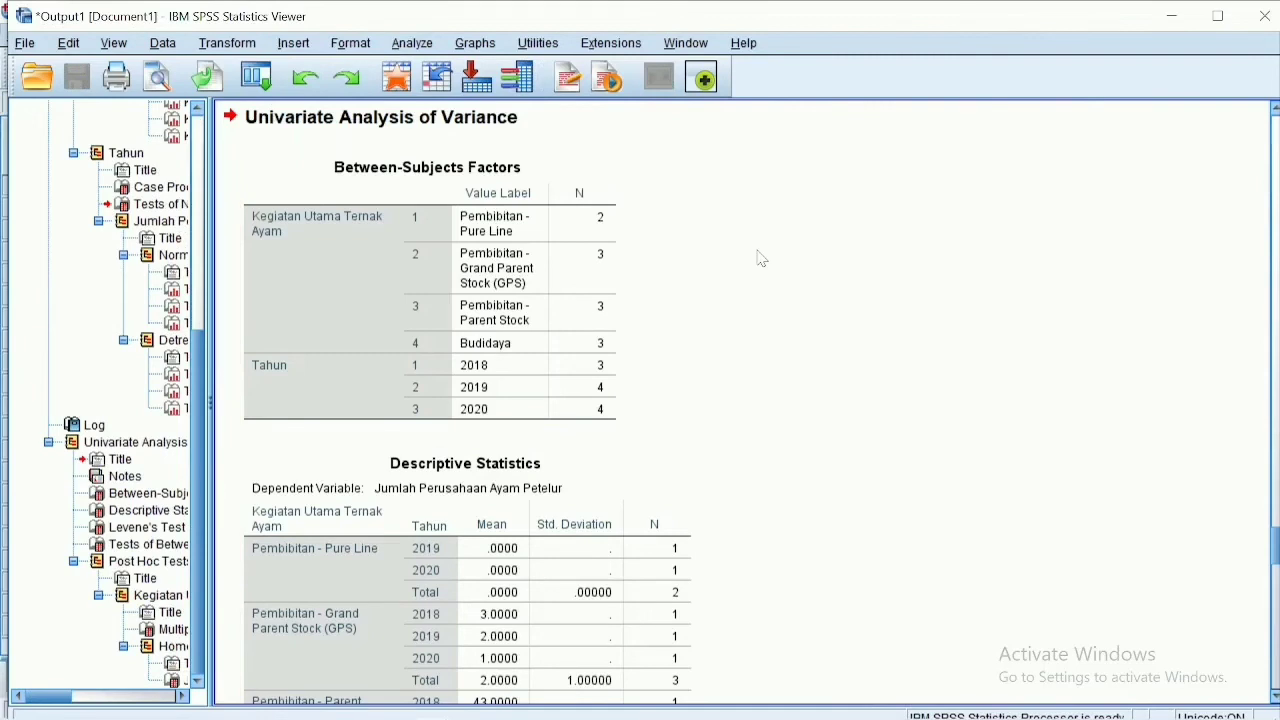
{"action": "scroll", "coordinate": [760, 258], "scroll_direction": "up", "scroll_amount": 4}
{"action": "scroll", "coordinate": [760, 258], "scroll_direction": "down", "scroll_amount": 6}
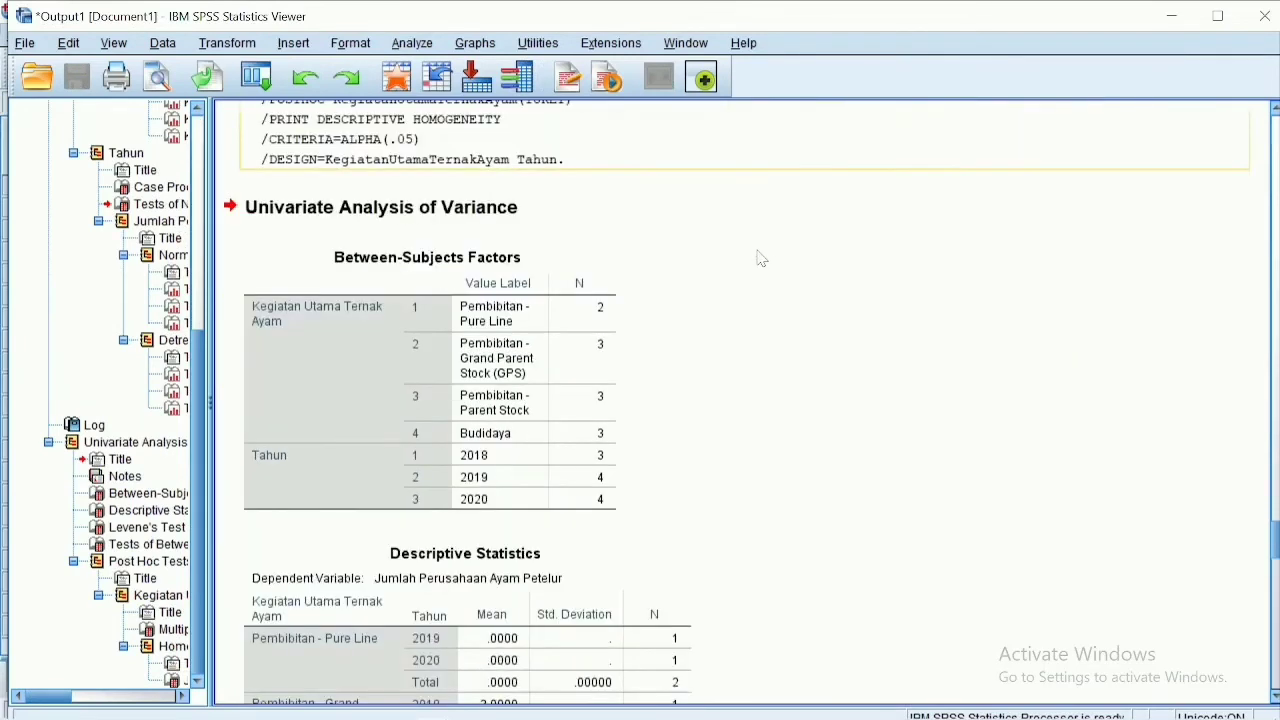
{"action": "scroll", "coordinate": [760, 258], "scroll_direction": "down", "scroll_amount": 15}
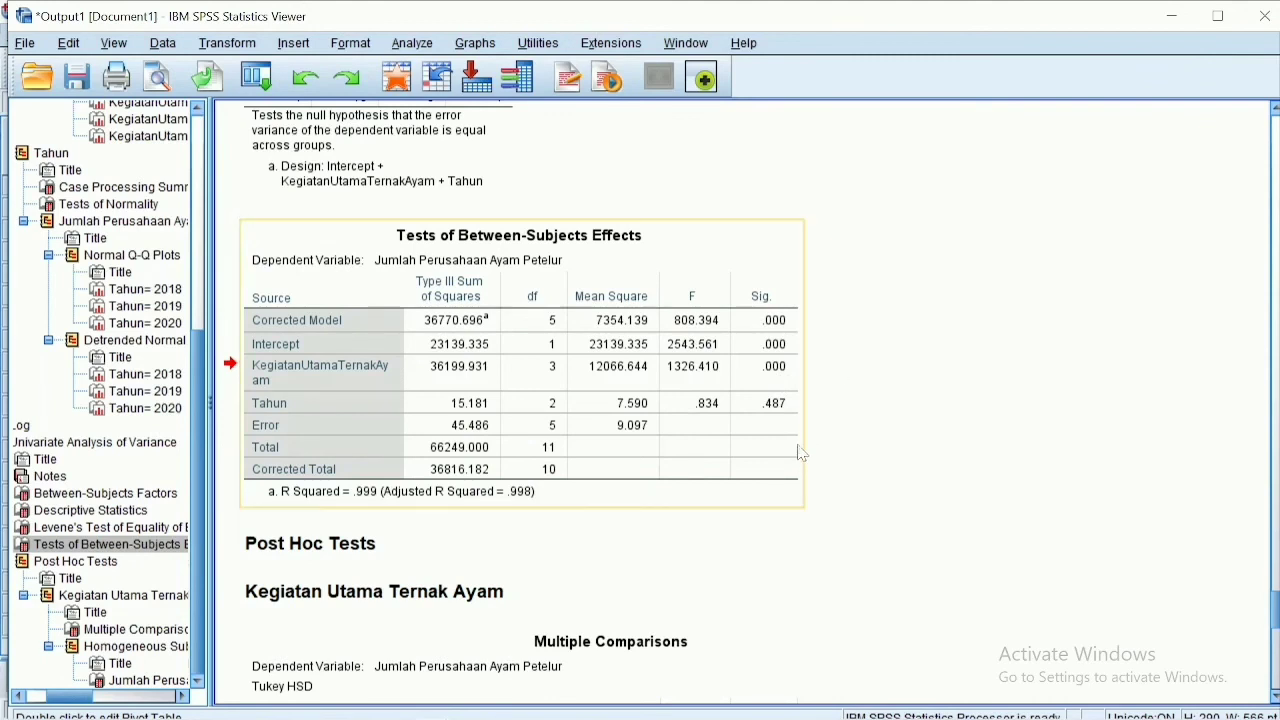
{"action": "scroll", "coordinate": [803, 460], "scroll_direction": "down", "scroll_amount": 3}
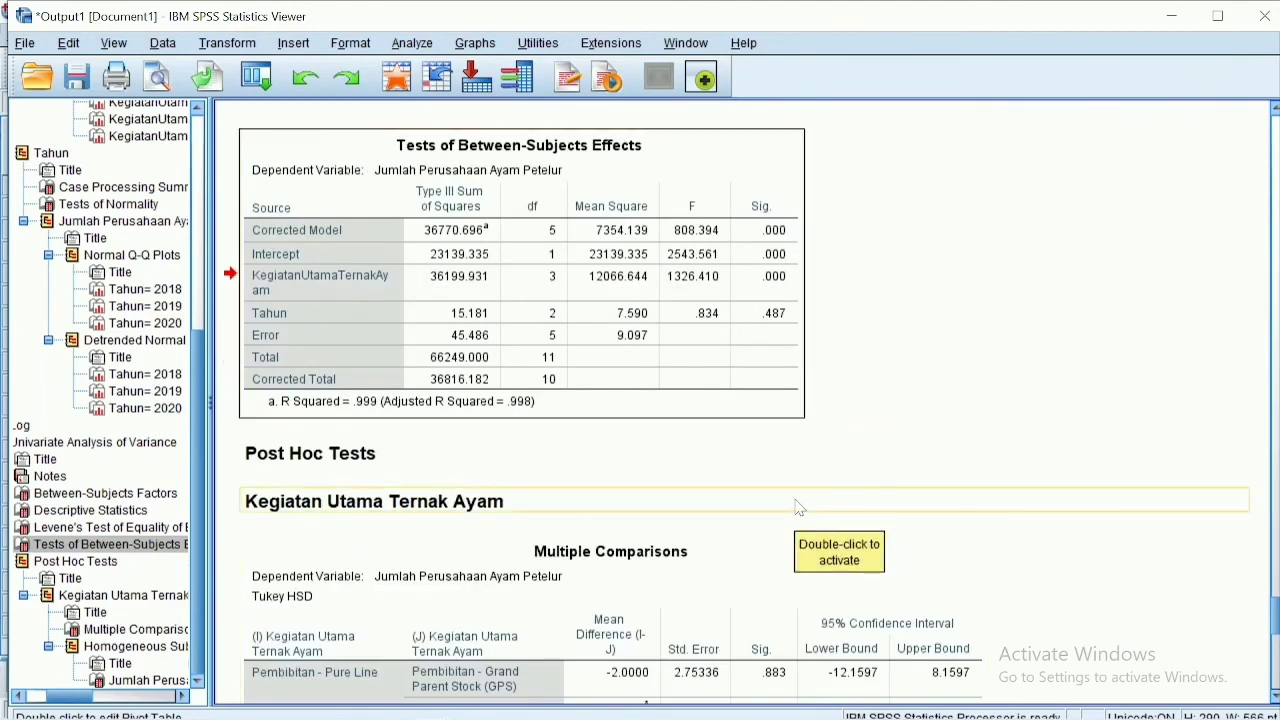
{"action": "scroll", "coordinate": [800, 508], "scroll_direction": "down", "scroll_amount": 3}
{"action": "scroll", "coordinate": [800, 508], "scroll_direction": "down", "scroll_amount": 3}
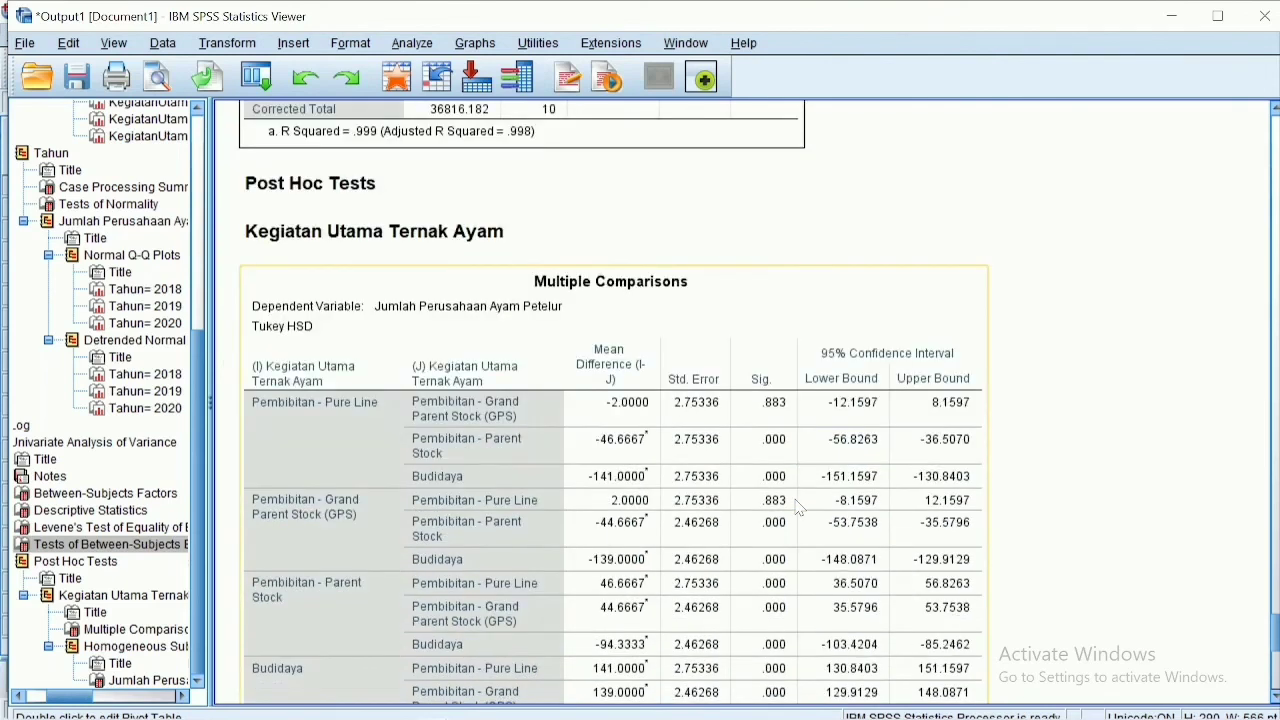